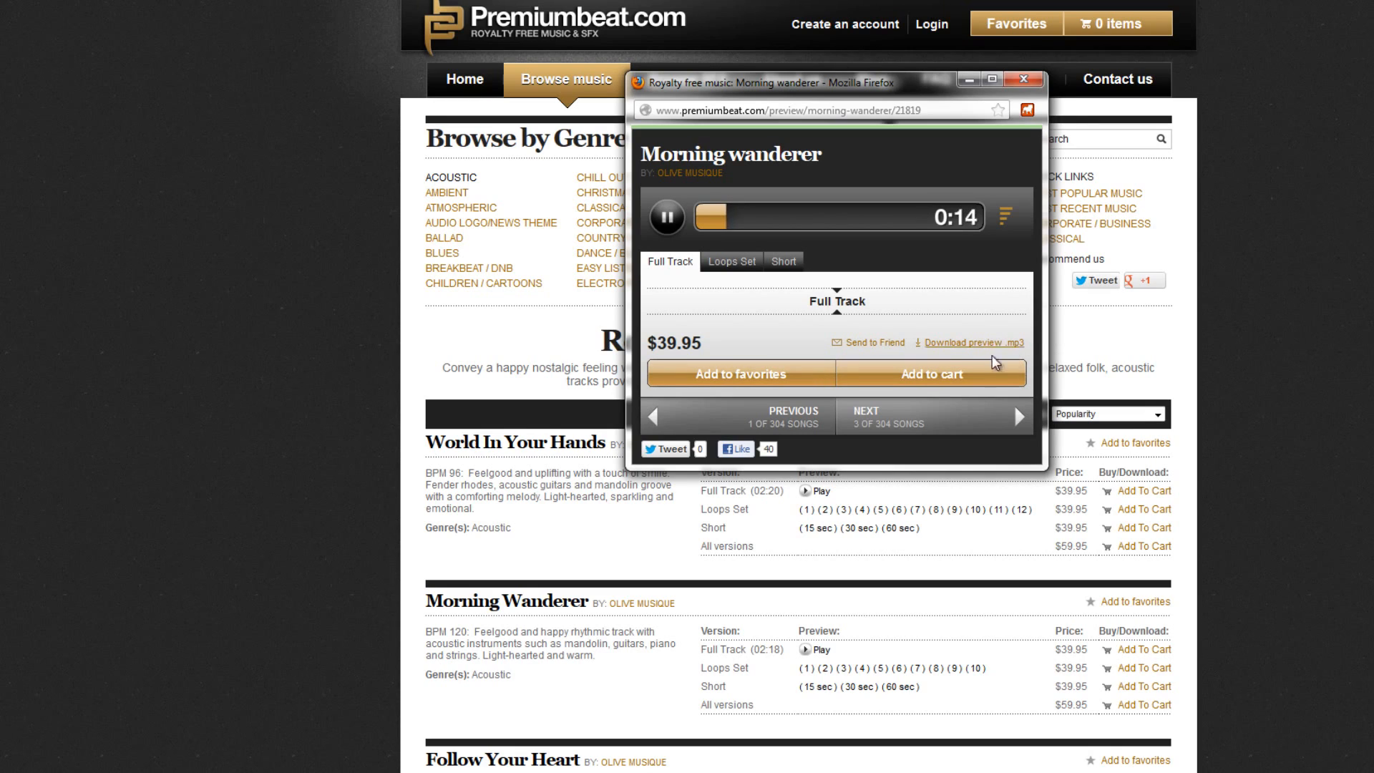
Stop the Morning wanderer track preview and close its preview window
click(667, 217)
click(1024, 80)
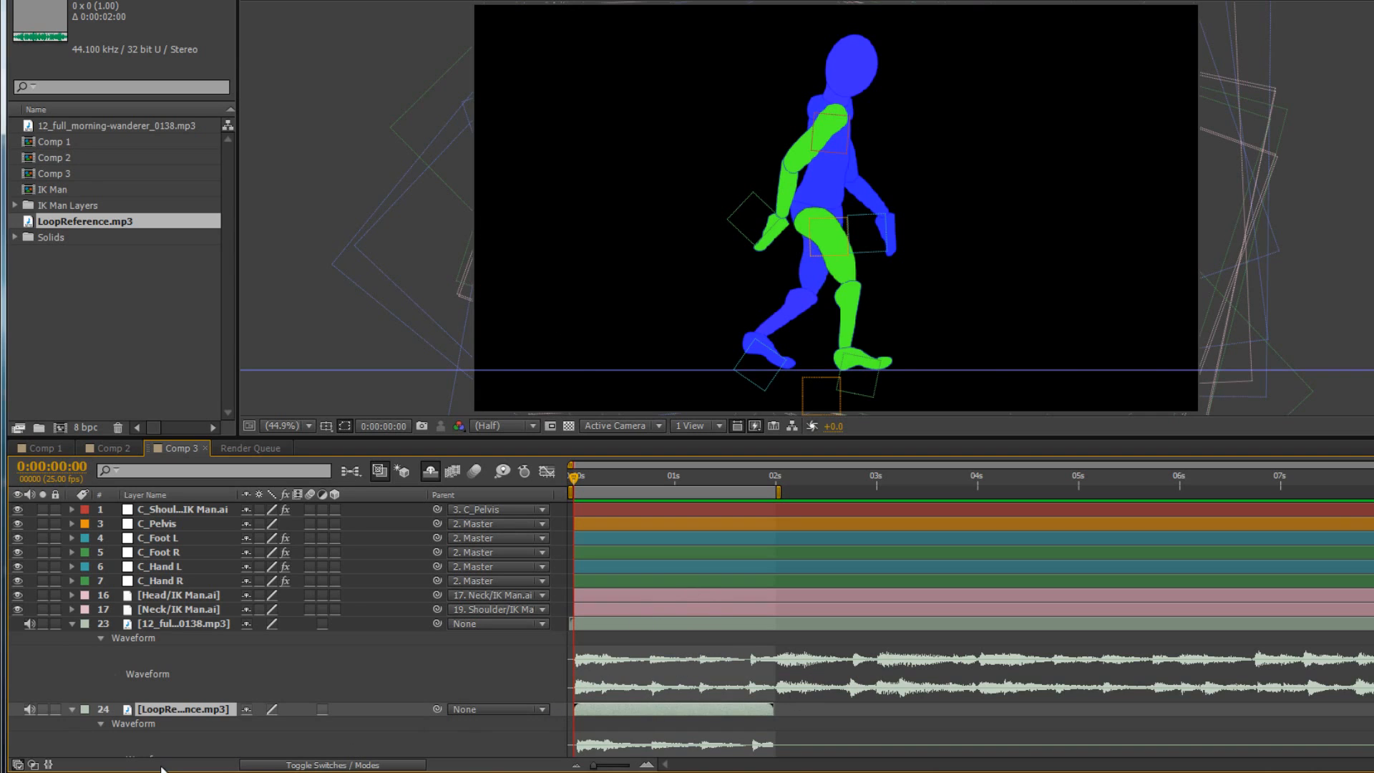
Switch to Adobe Audition, play LoopReference.mp3 from its beginning, stop playback and close Audition
key(alt+Tab)
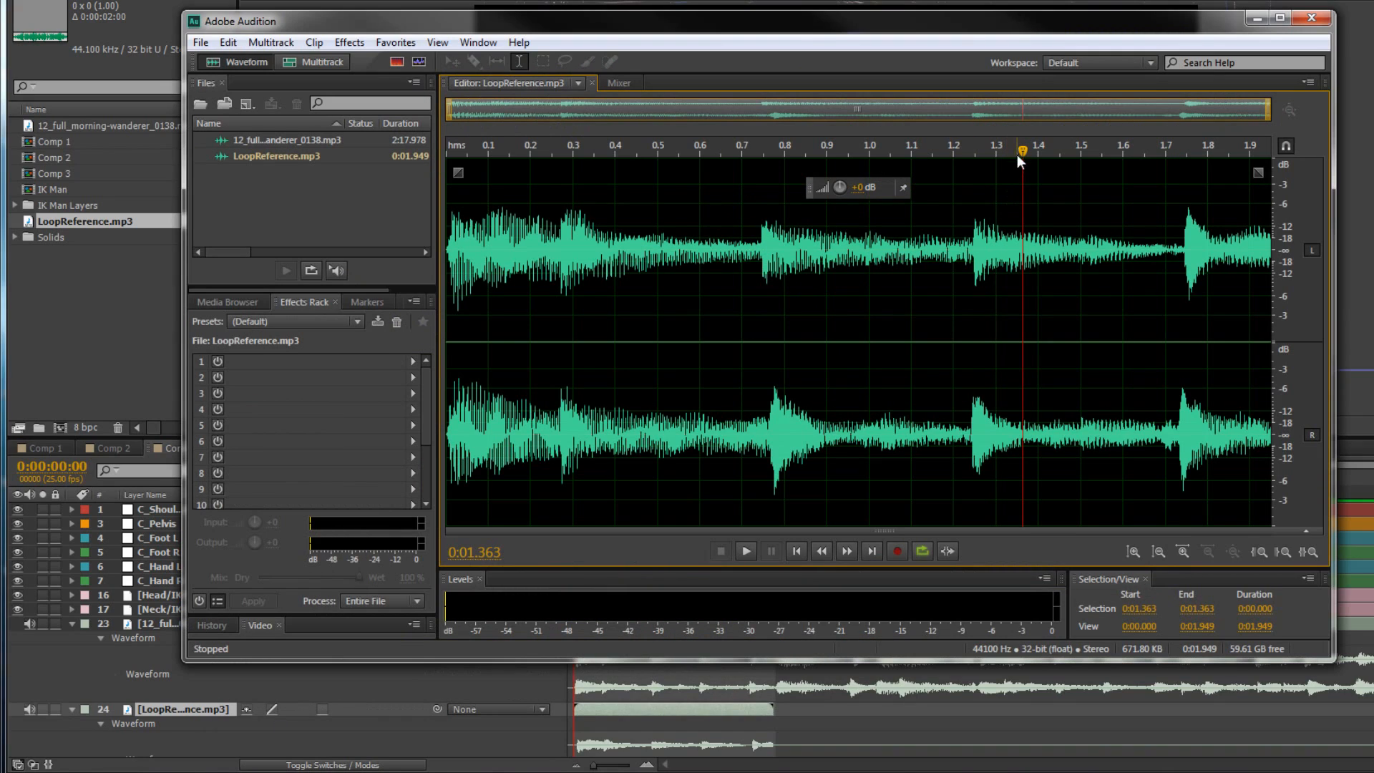
drag(1021, 151, 411, 233)
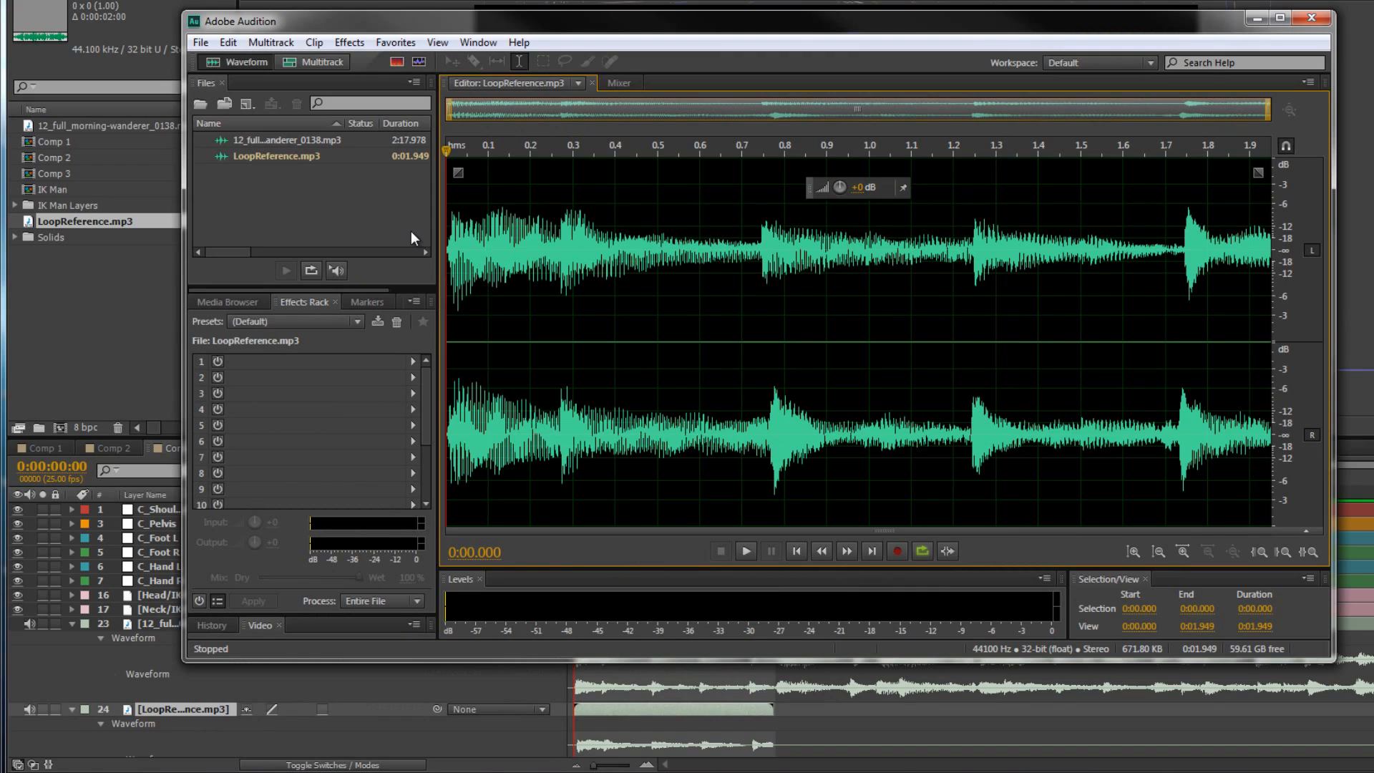
key(space)
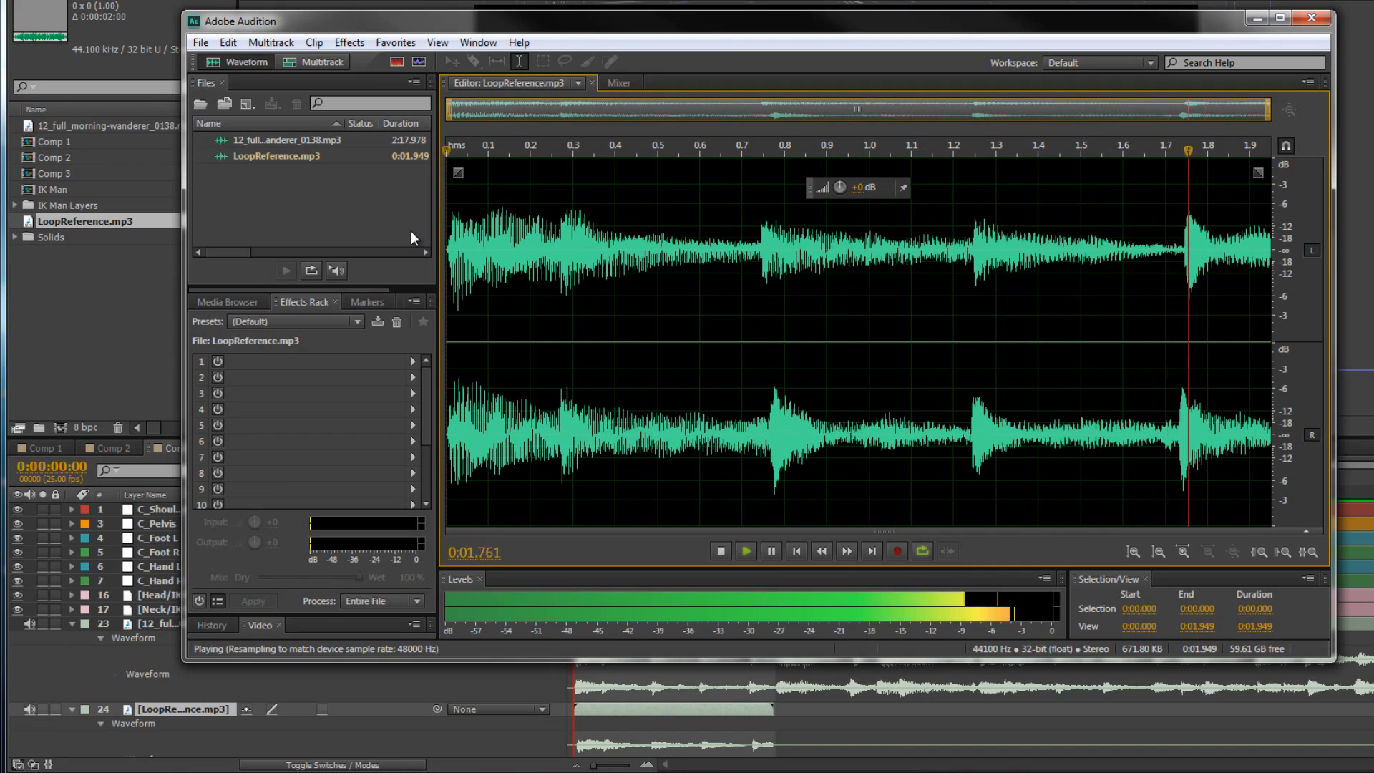
key(space)
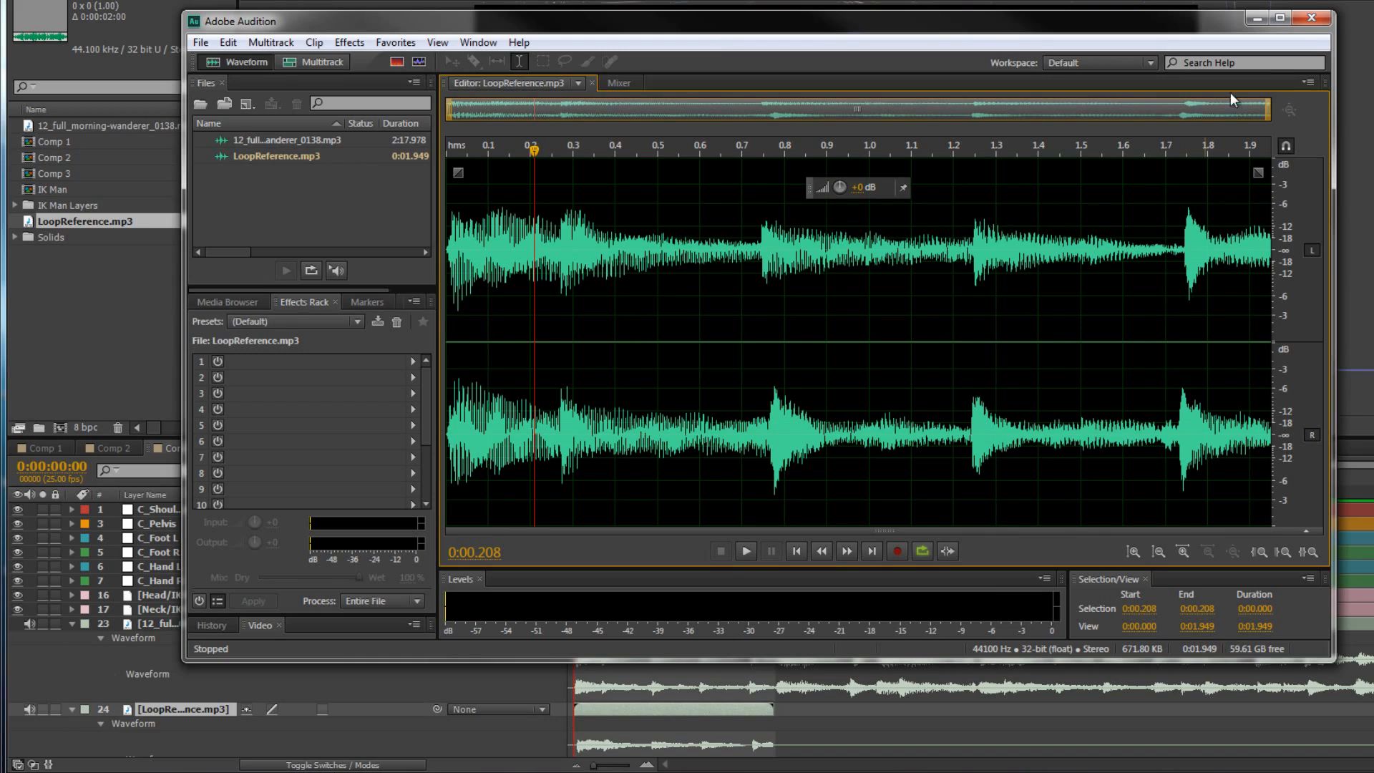
click(1318, 22)
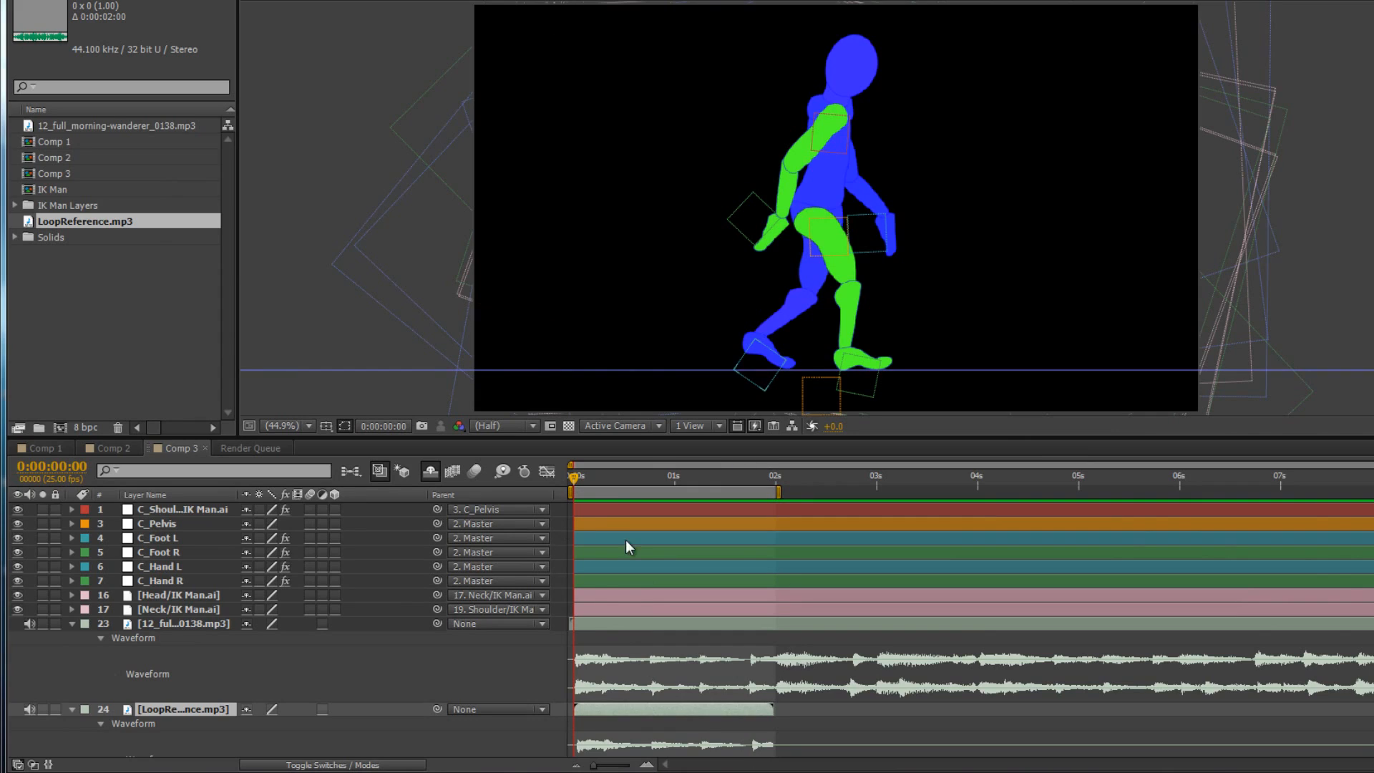
Mute and delete the LoopReference.mp3 layer from Comp 3, and preview the composition with the remaining music track
click(29, 709)
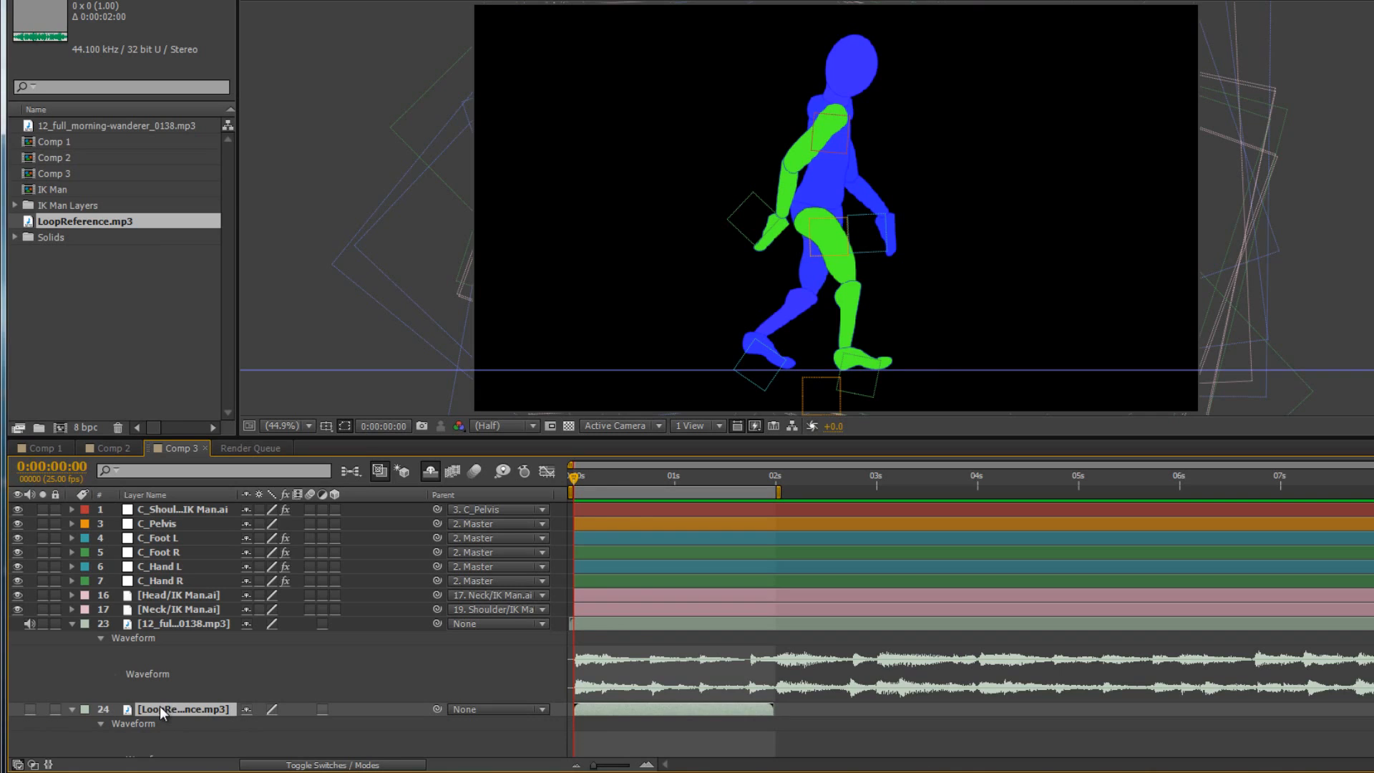
click(191, 668)
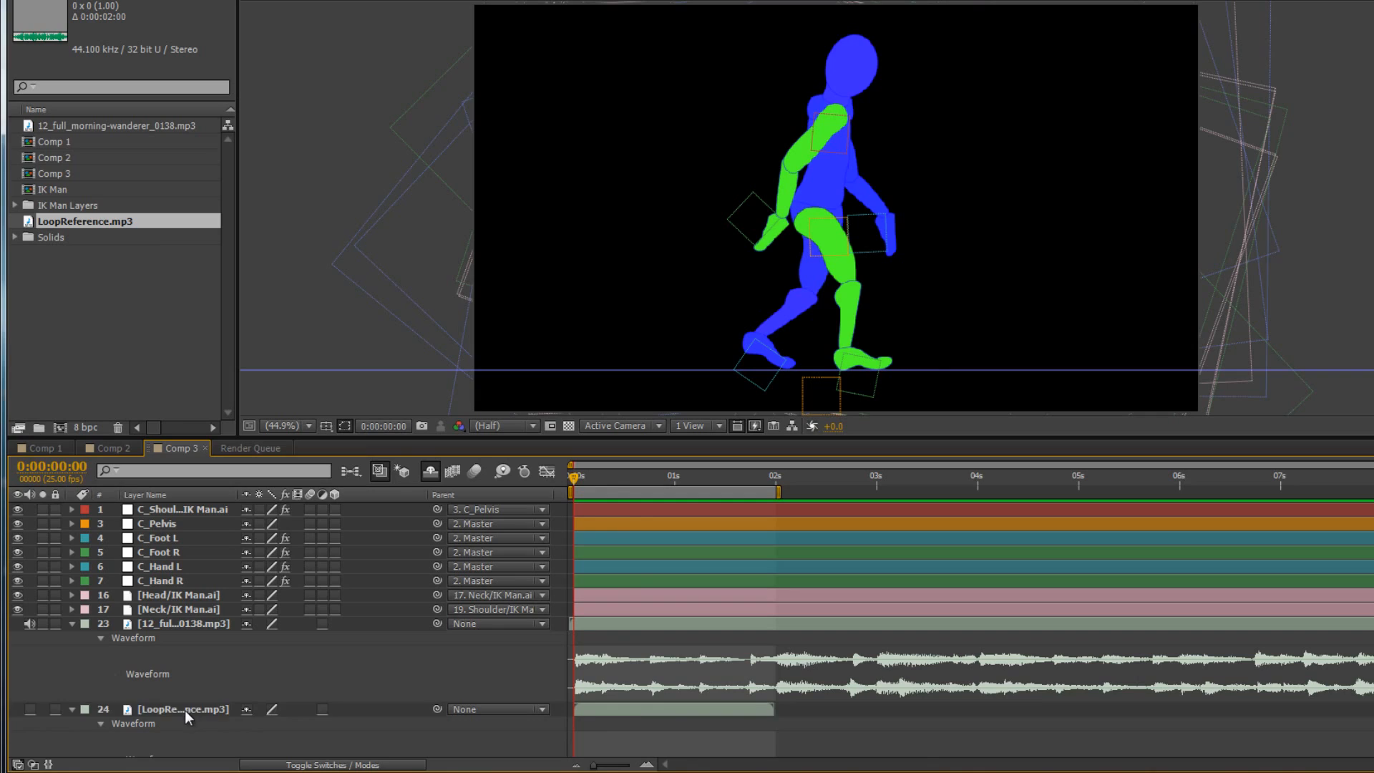
click(184, 709)
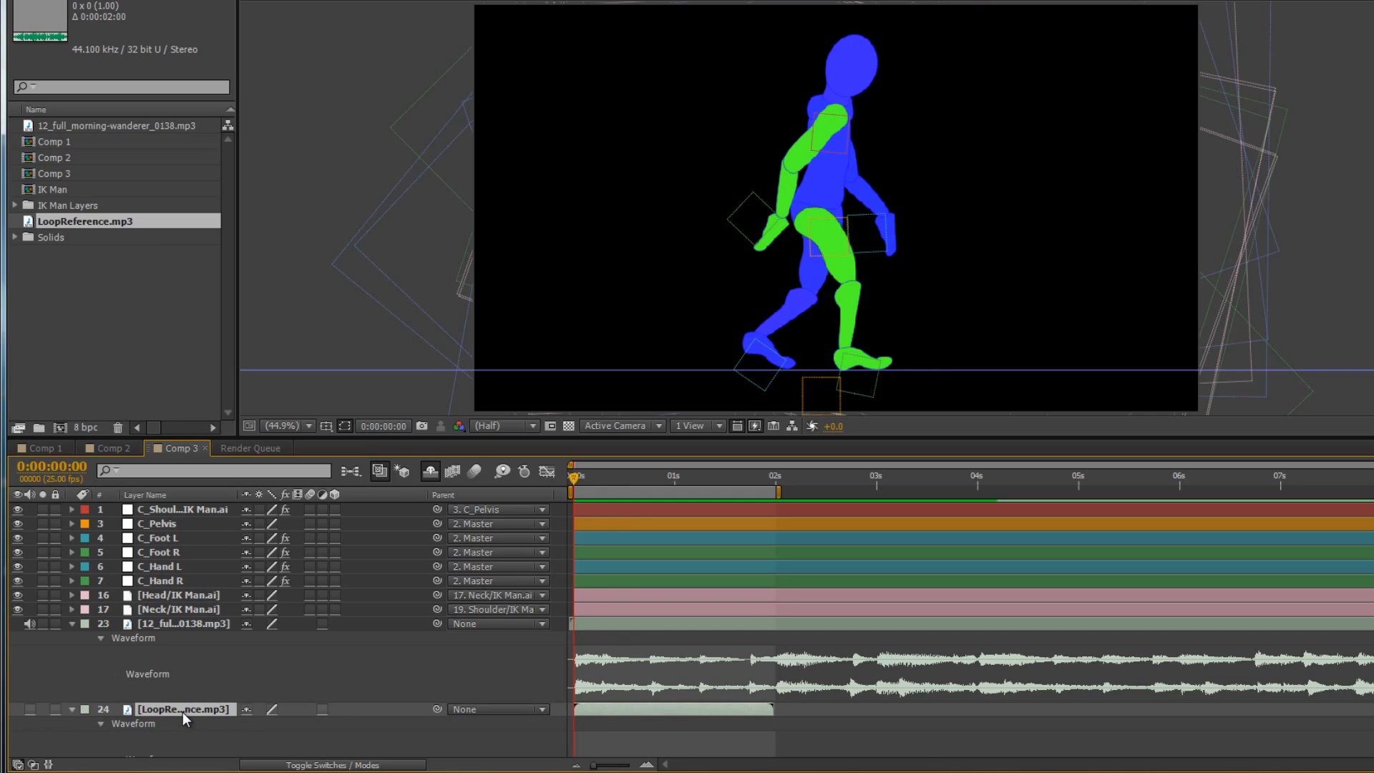
key(Delete)
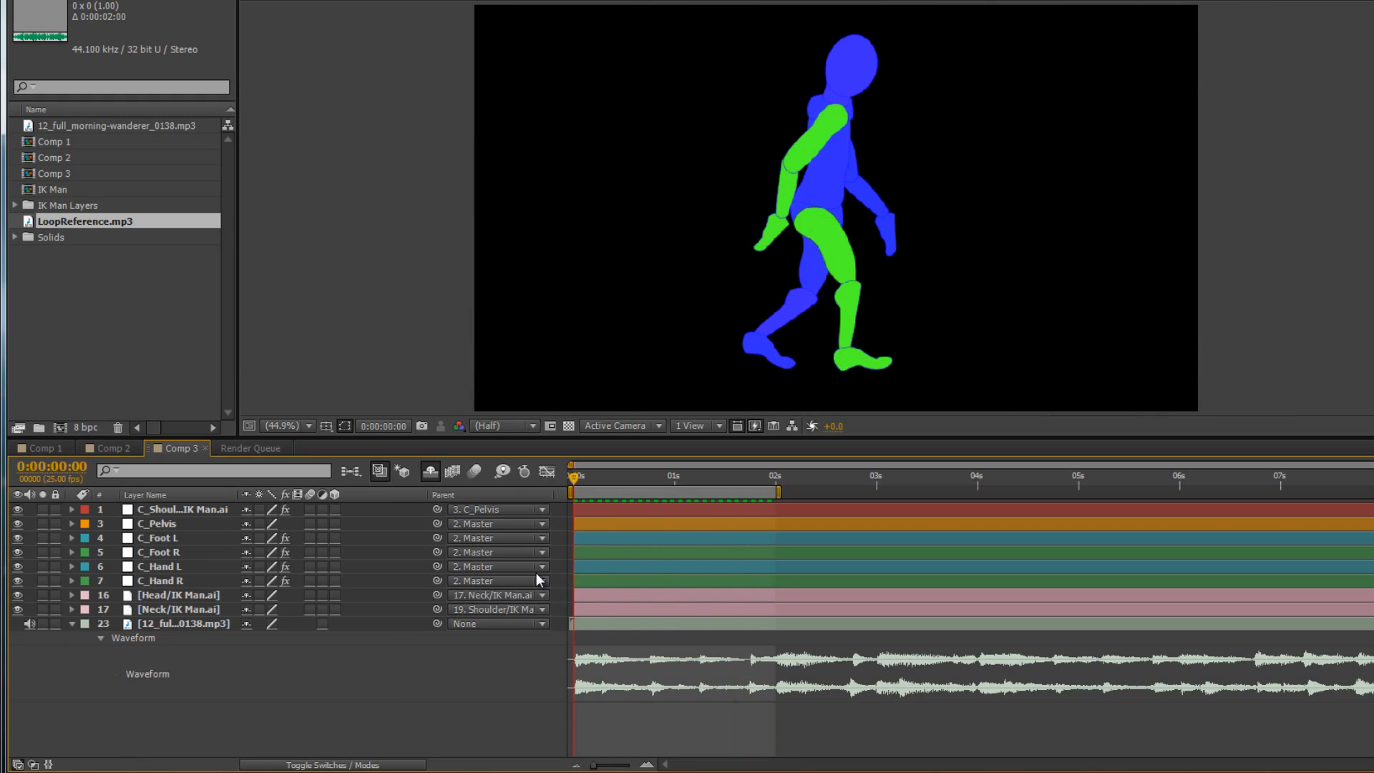
key(space)
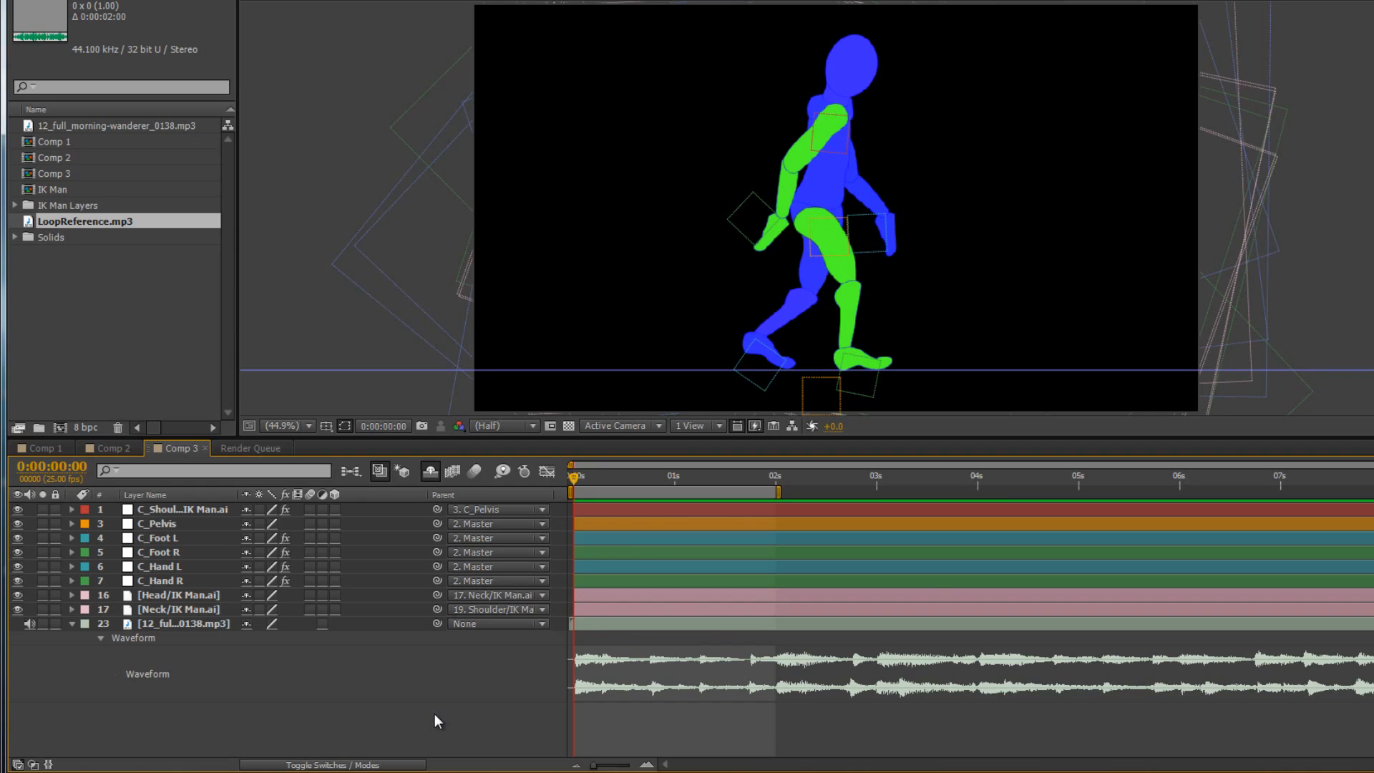
Lock the guides so the ground line in Comp 3 cannot be moved
click(174, 526)
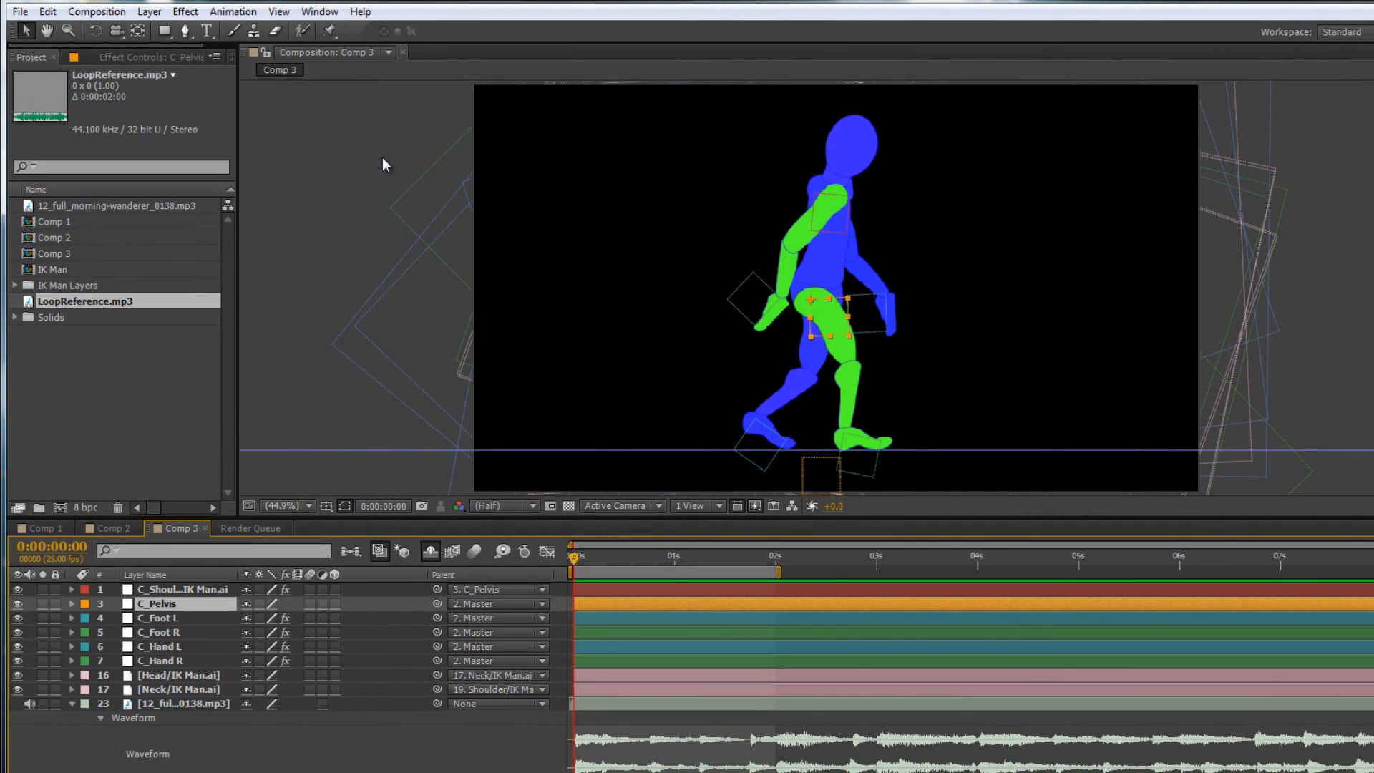
click(279, 12)
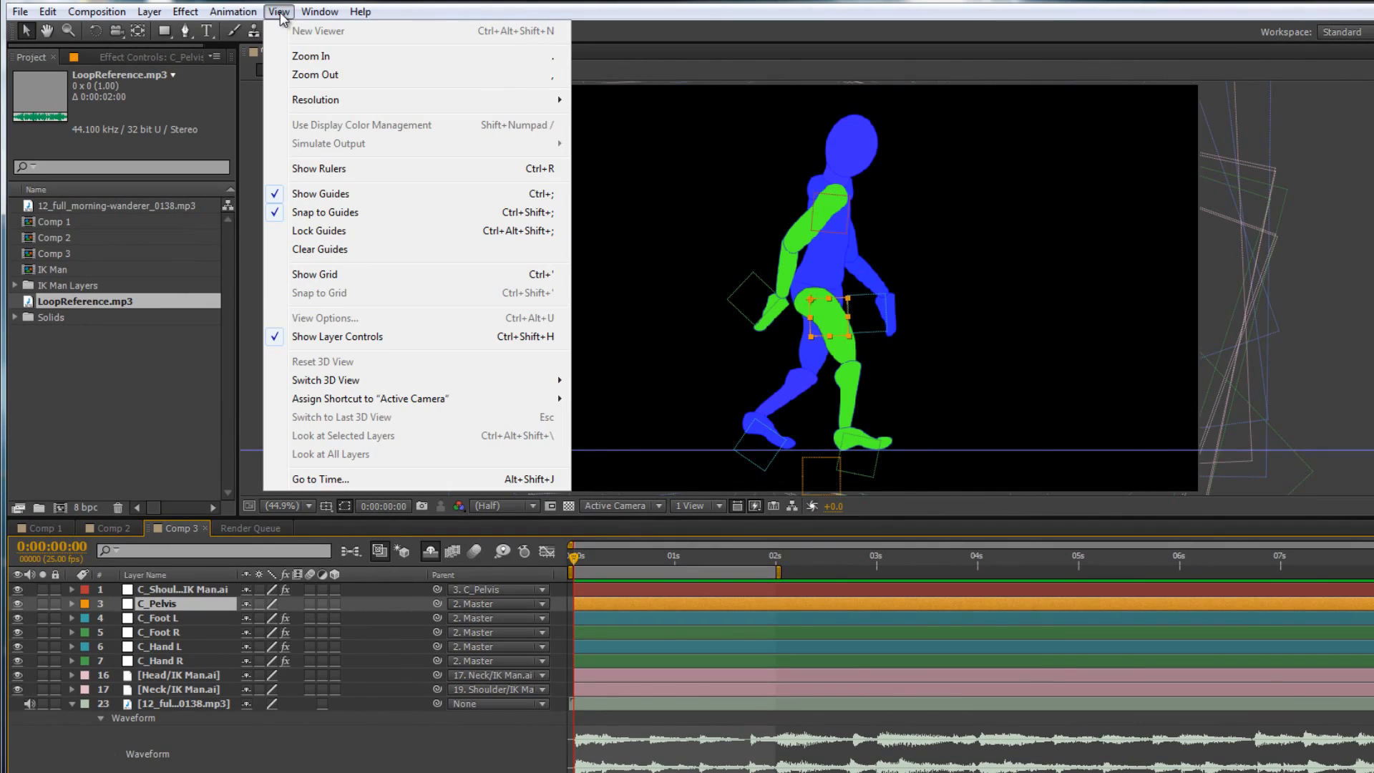
click(309, 233)
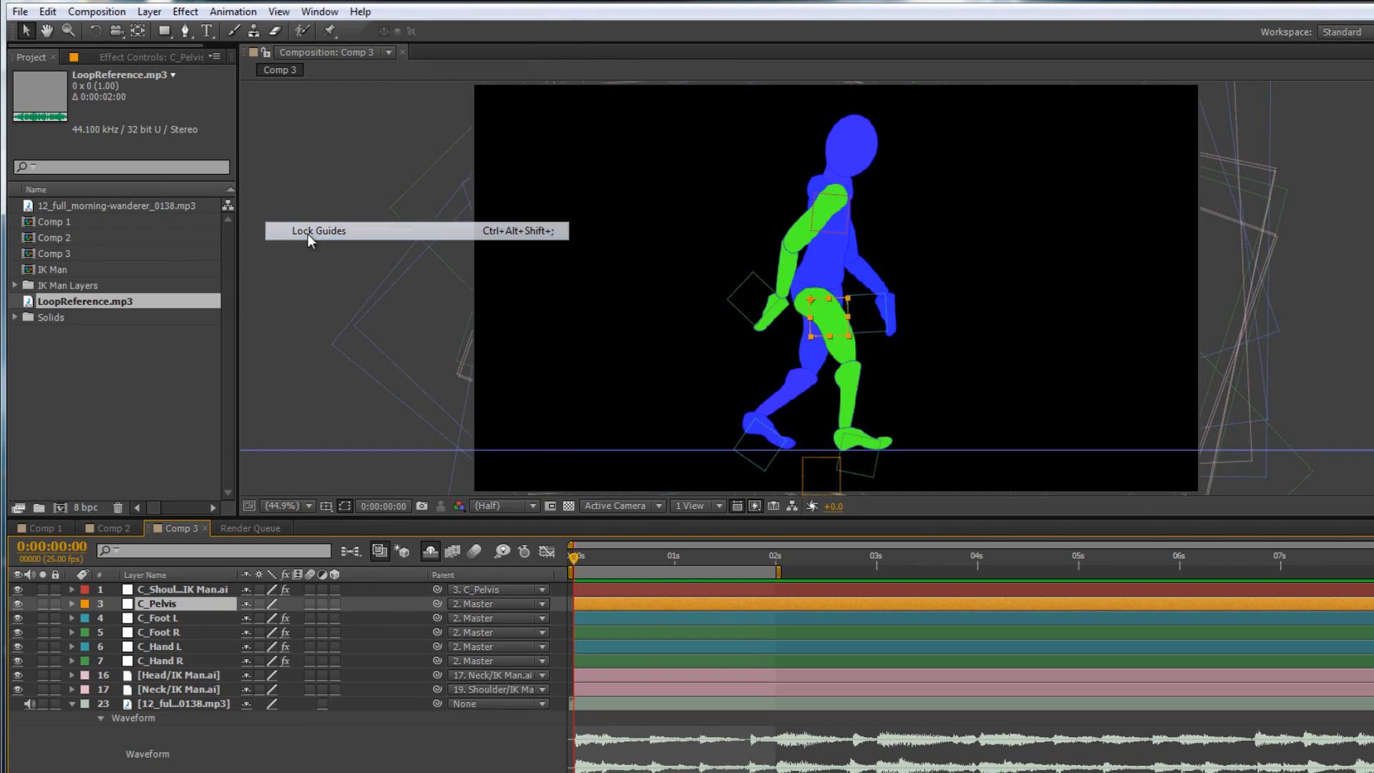
click(554, 436)
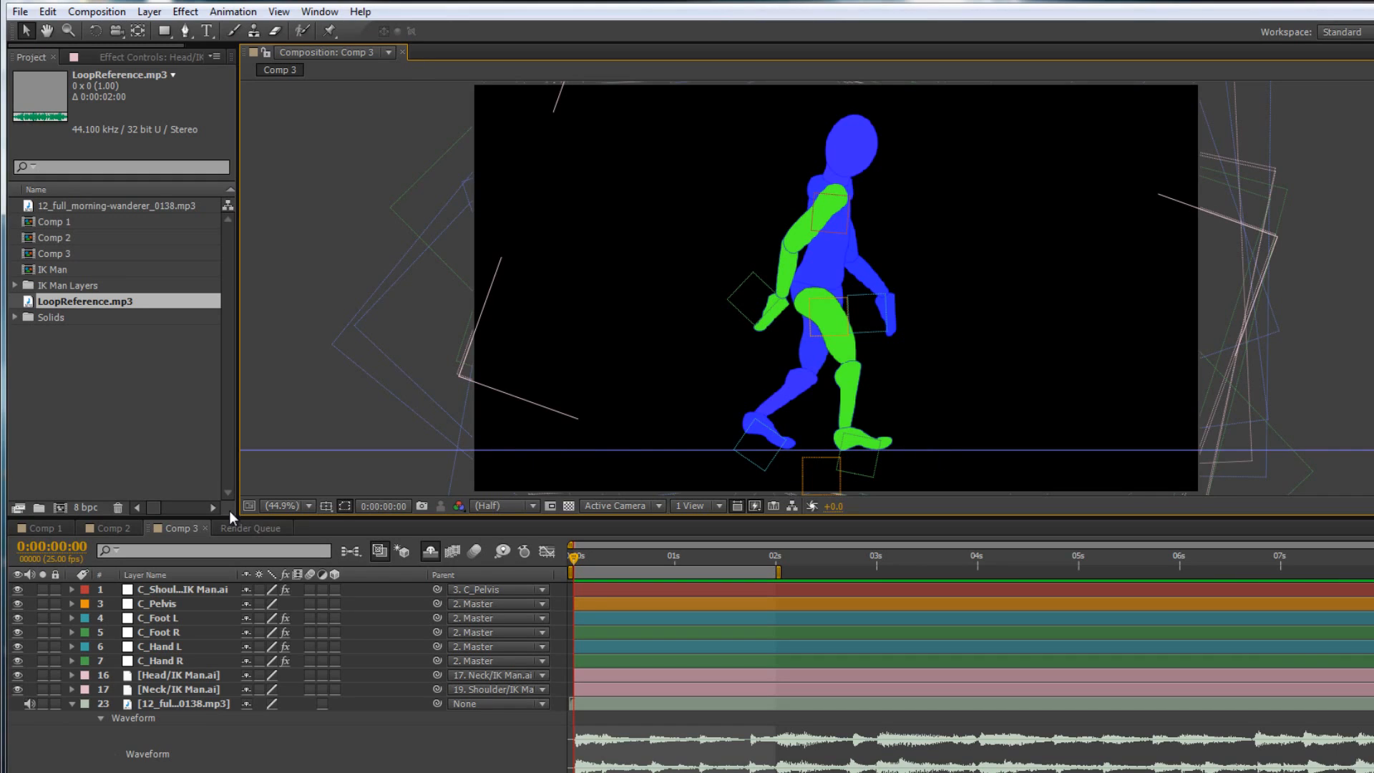
Hide the guides in the Comp 3 view and show them again
click(326, 506)
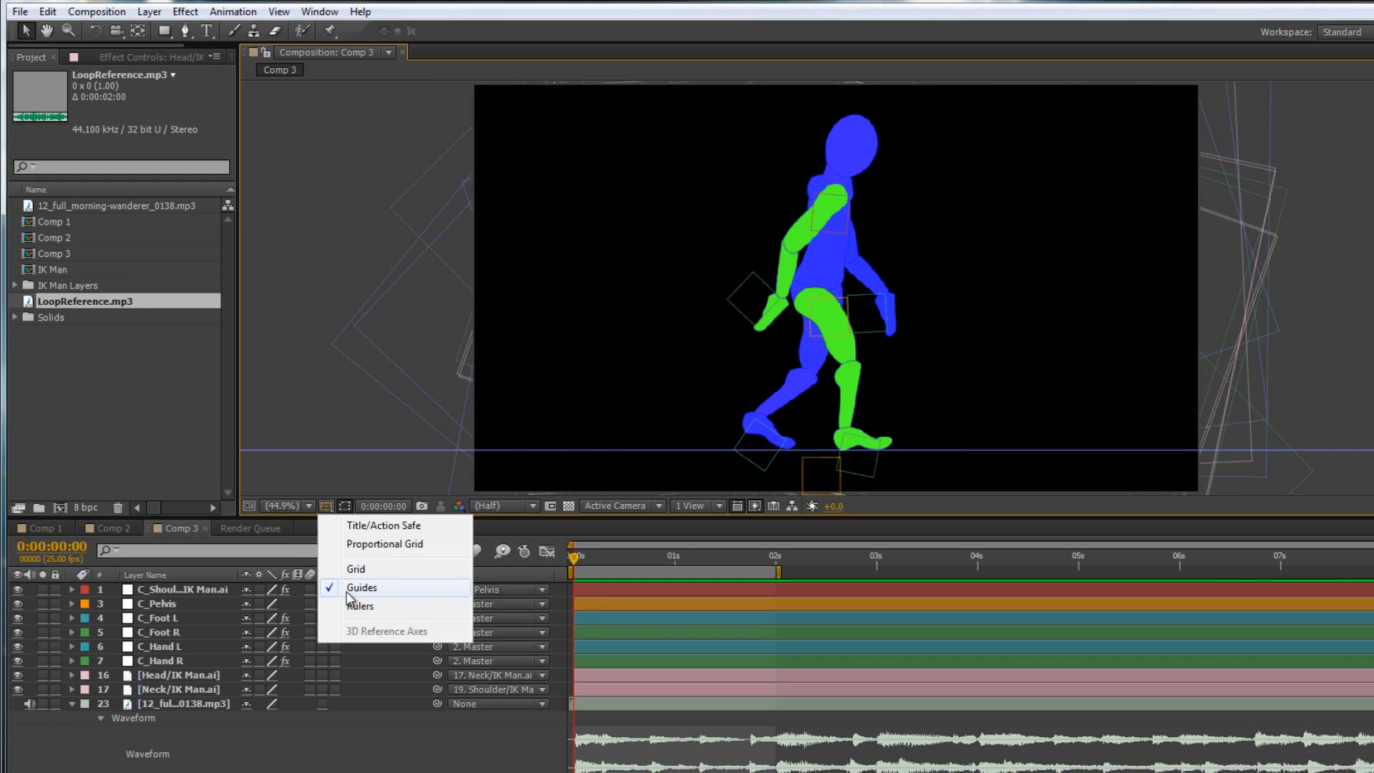
click(356, 589)
click(326, 506)
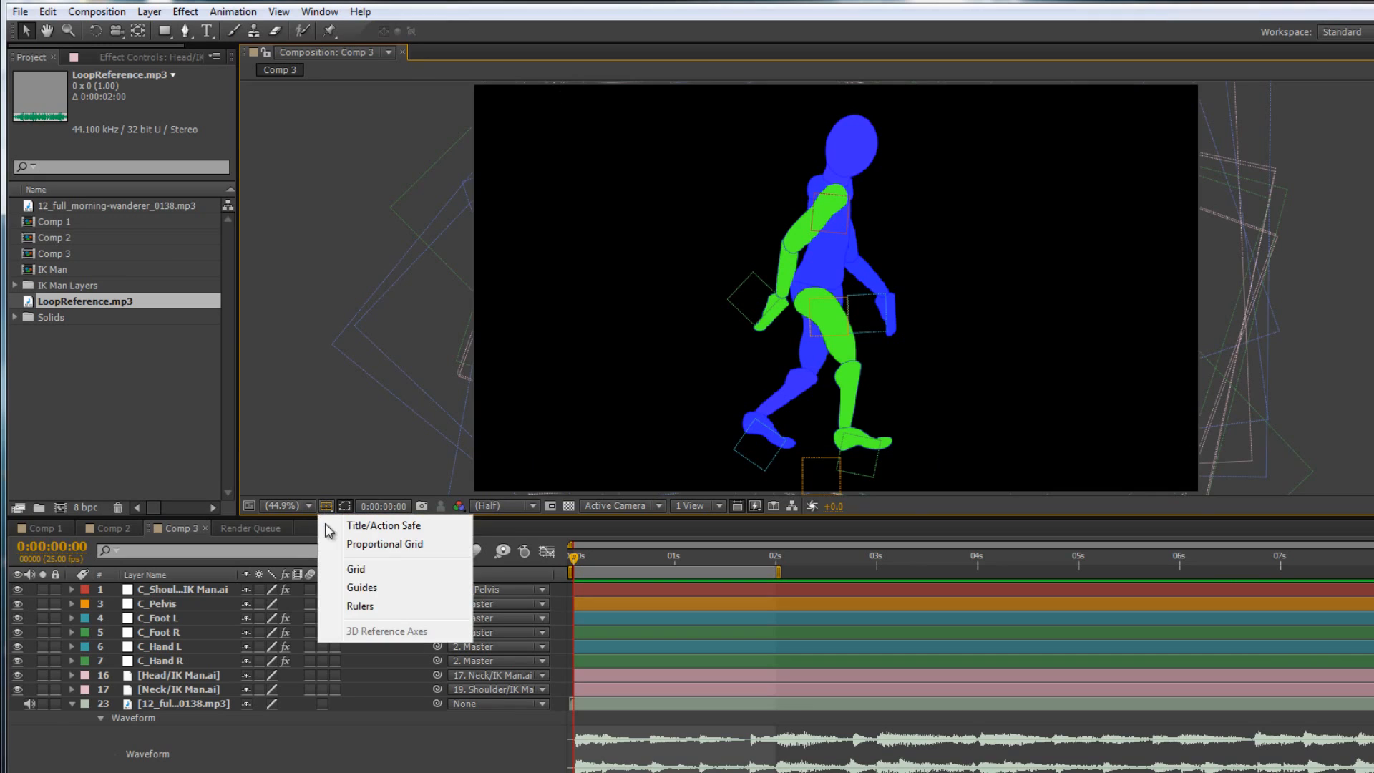
click(358, 588)
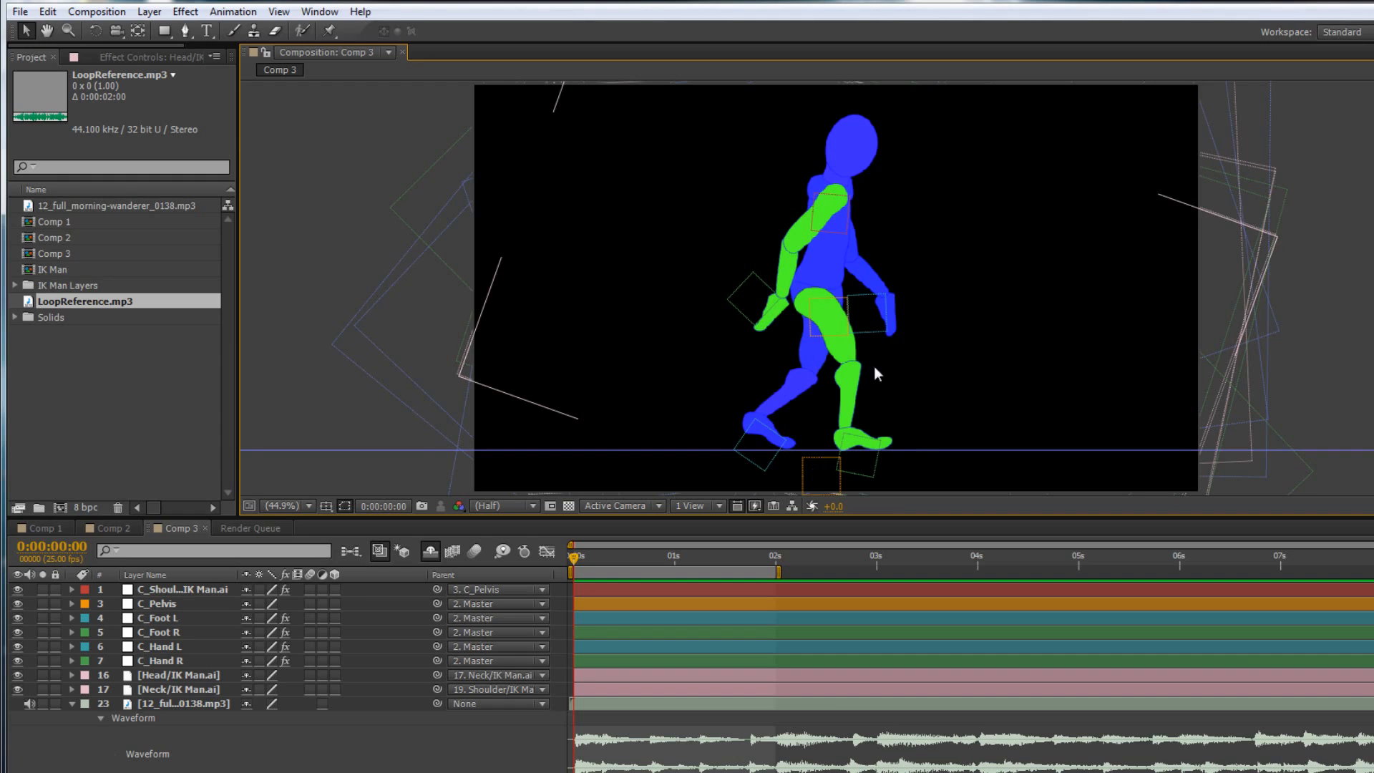
Set Position and Rotation keyframes at 0:00:00:00 on C_Pelvis, C_Foot L, C_Foot R, C_Hand L and C_Hand R
click(175, 601)
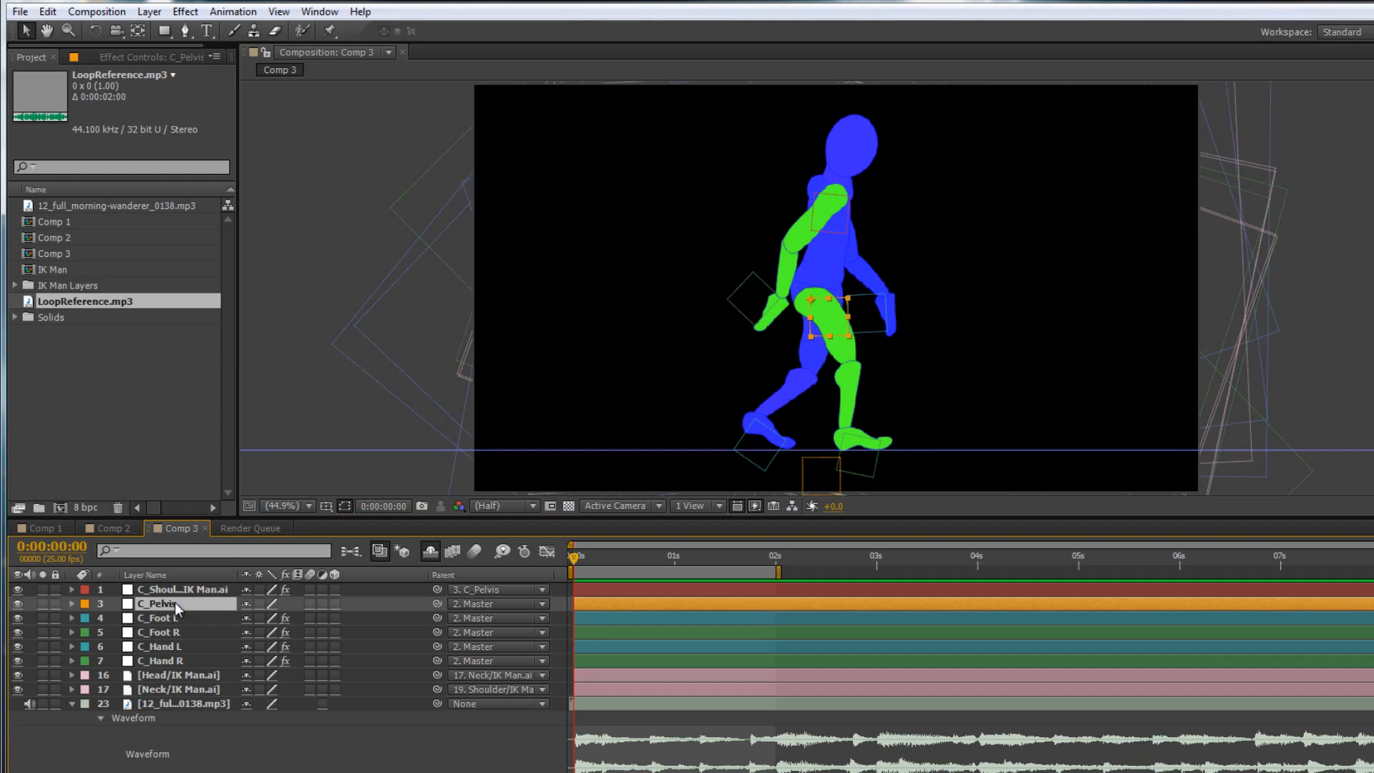
shift+click(170, 655)
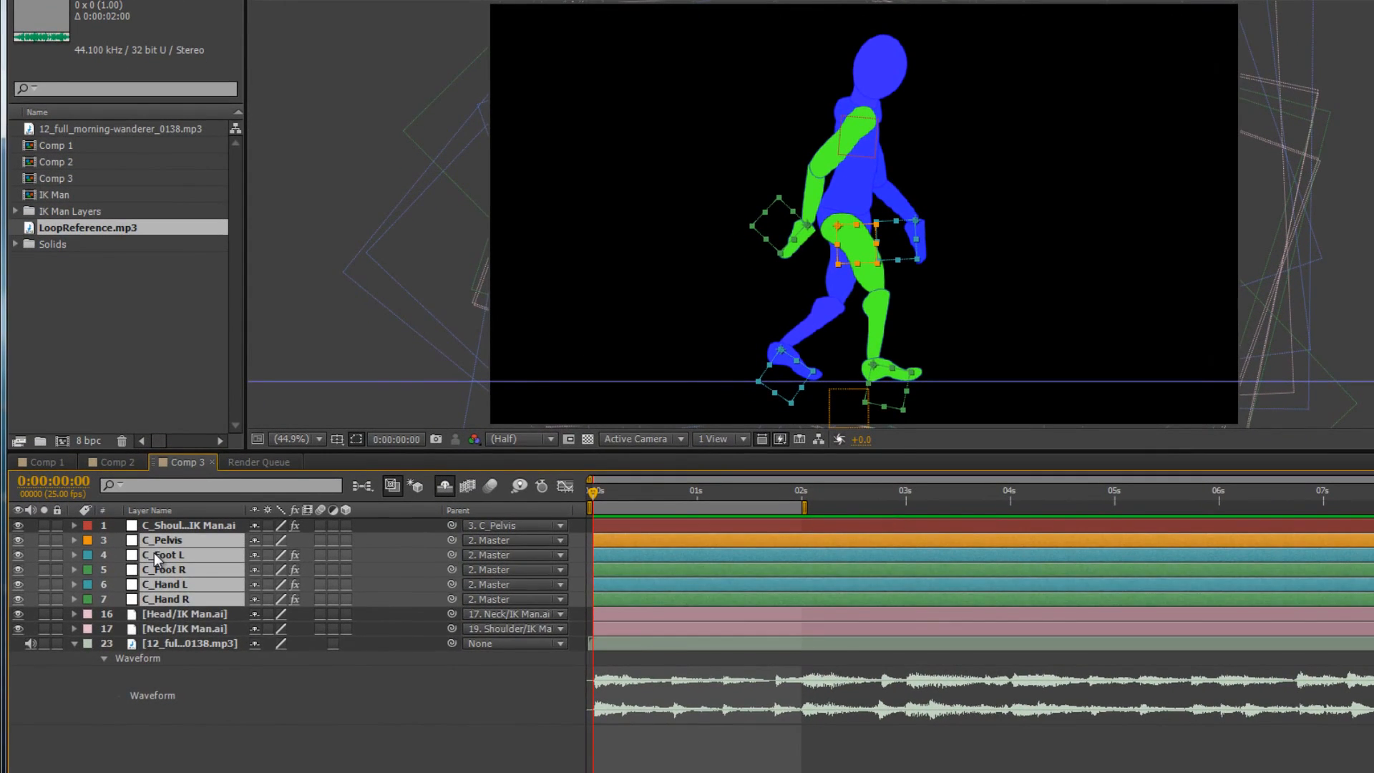
key(r)
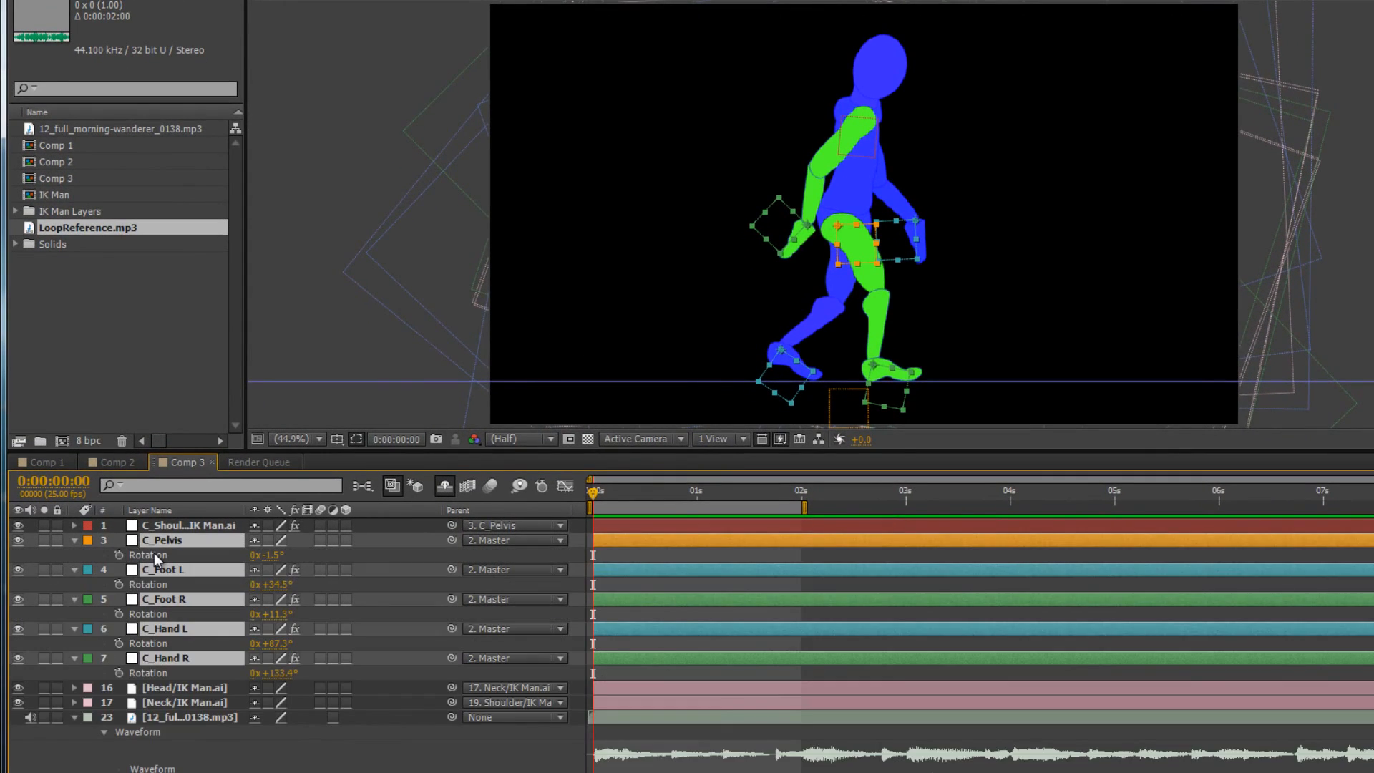
key(shift+p)
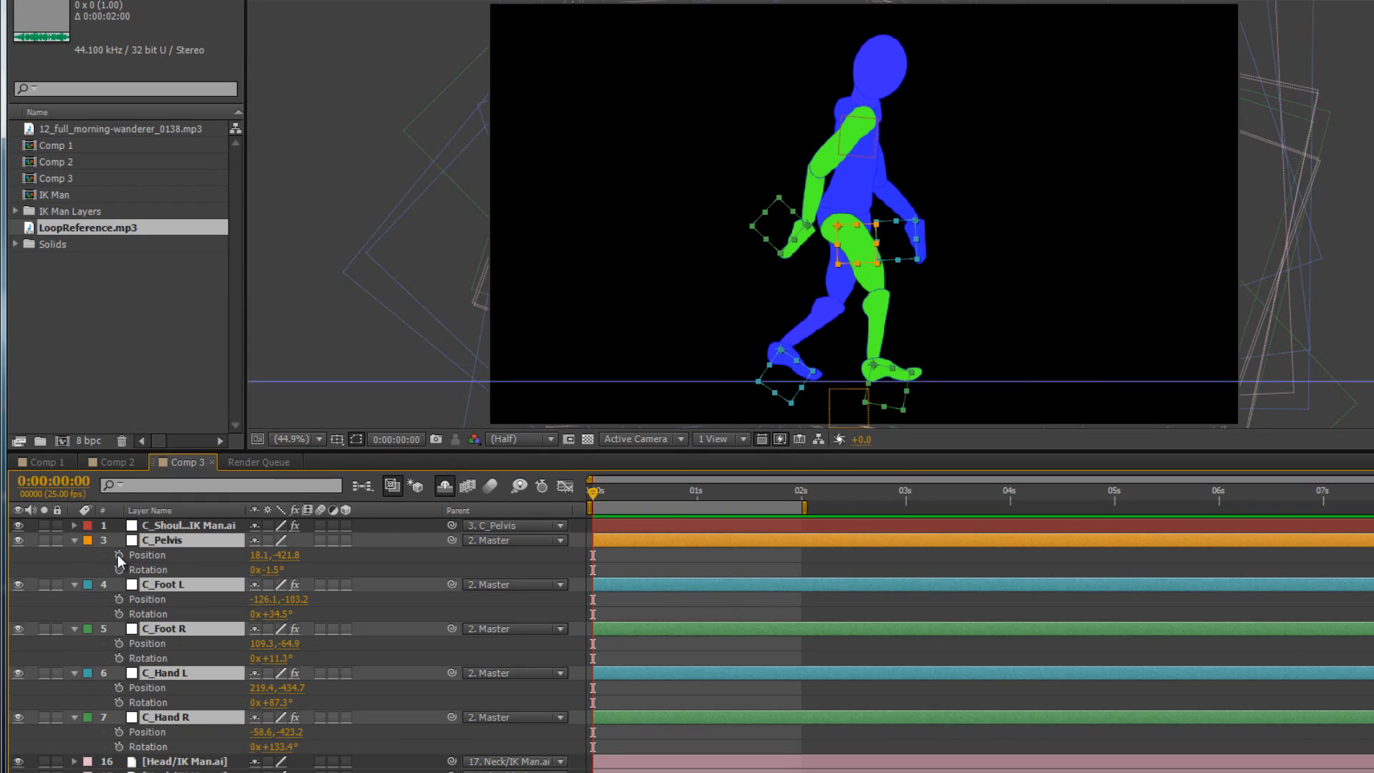
key(alt+shift+p)
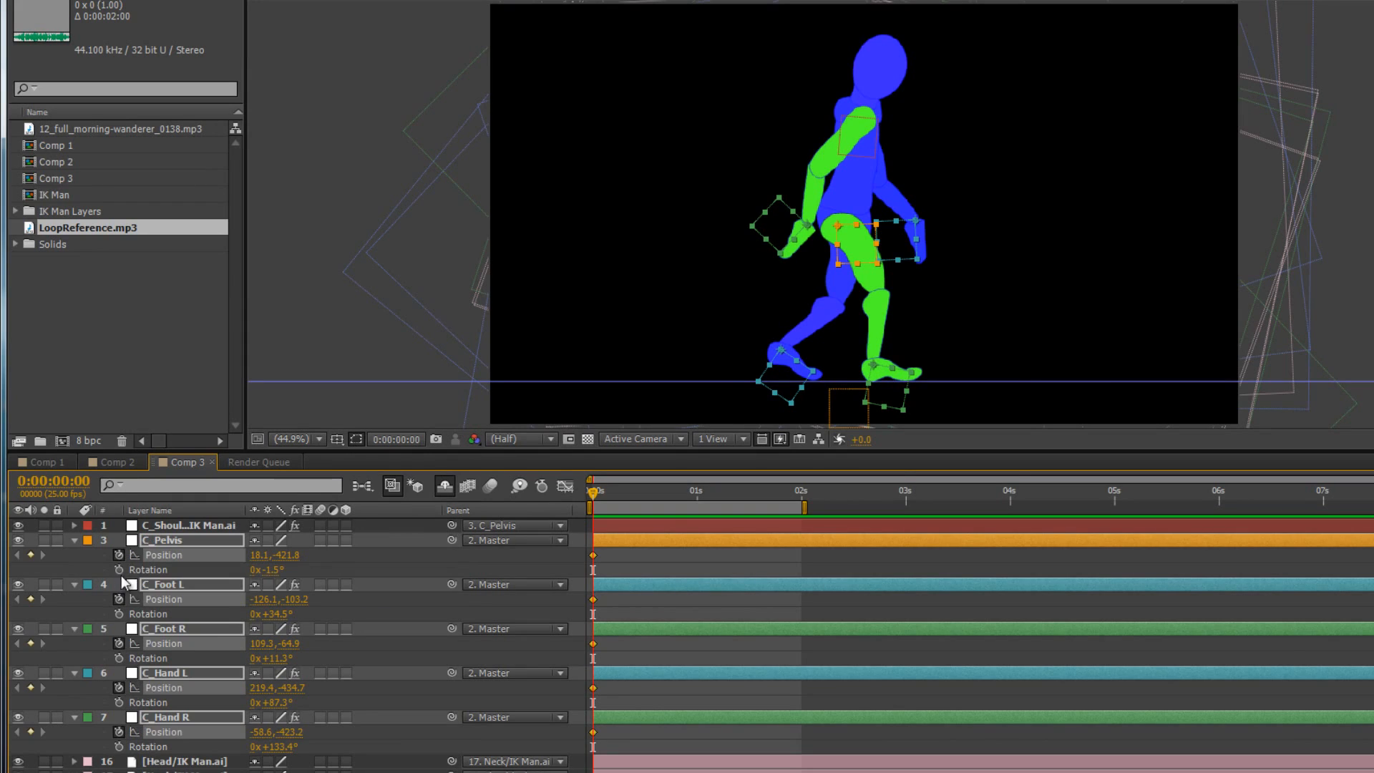
key(alt+shift+r)
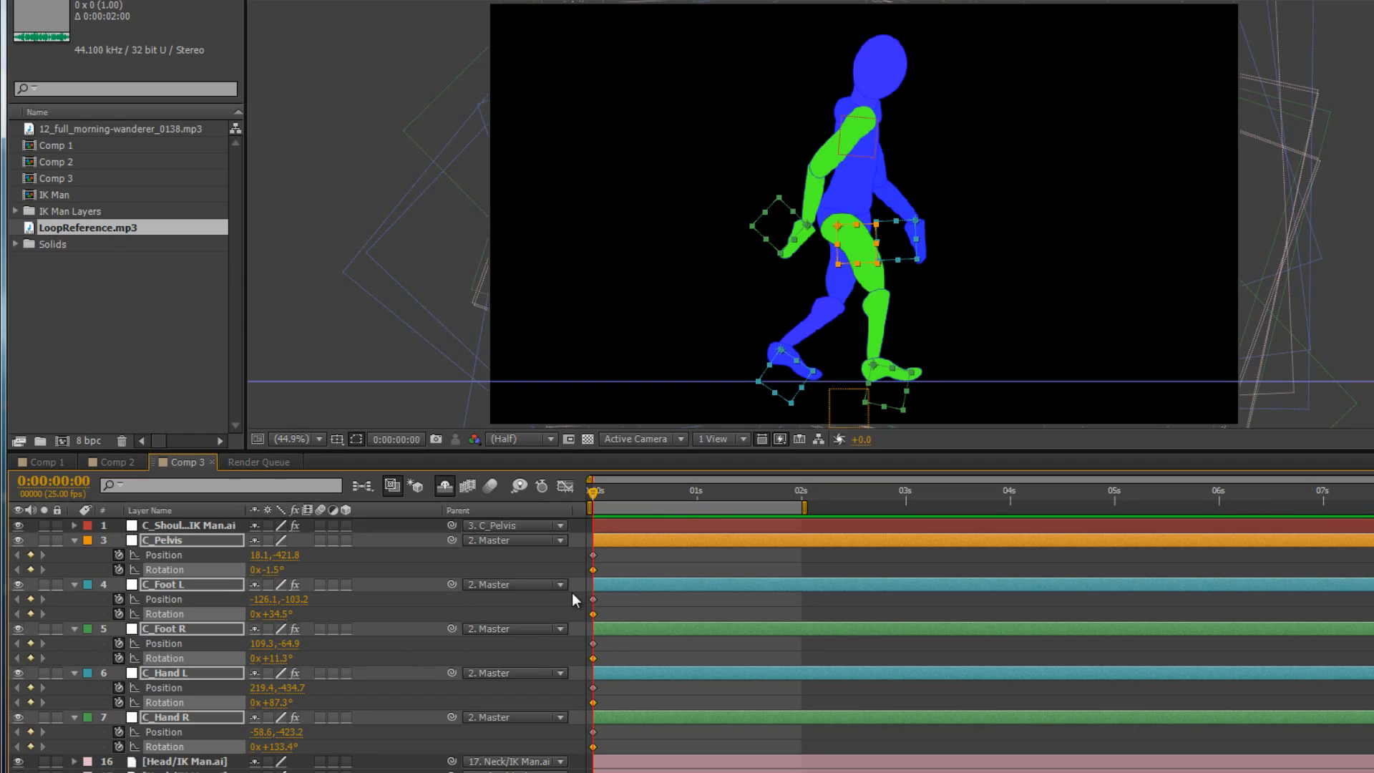
Copy the first Position and Rotation keyframes of the pelvis, foot and hand controllers to 0:00:01:24 on their own layers
drag(594, 488, 800, 493)
drag(604, 553, 562, 574)
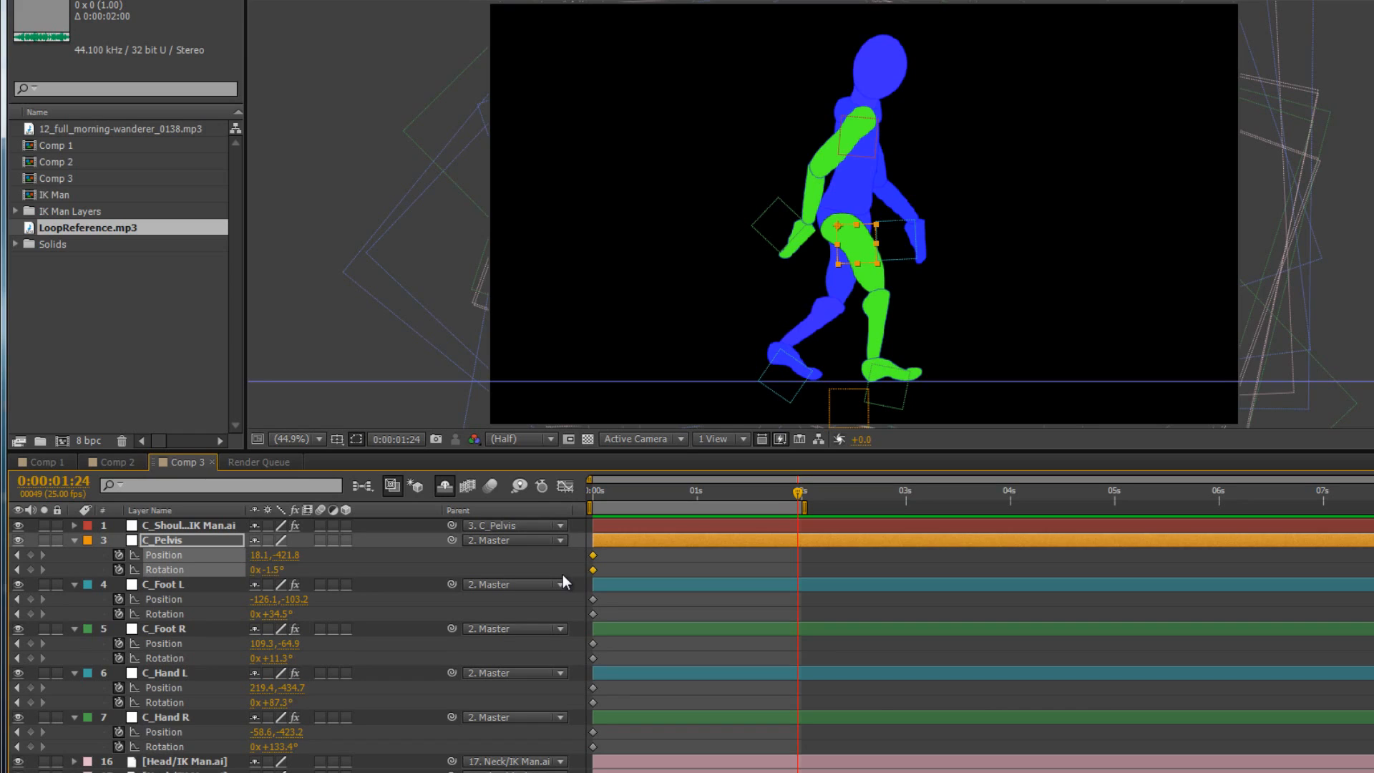
key(ctrl+v)
drag(611, 601, 572, 612)
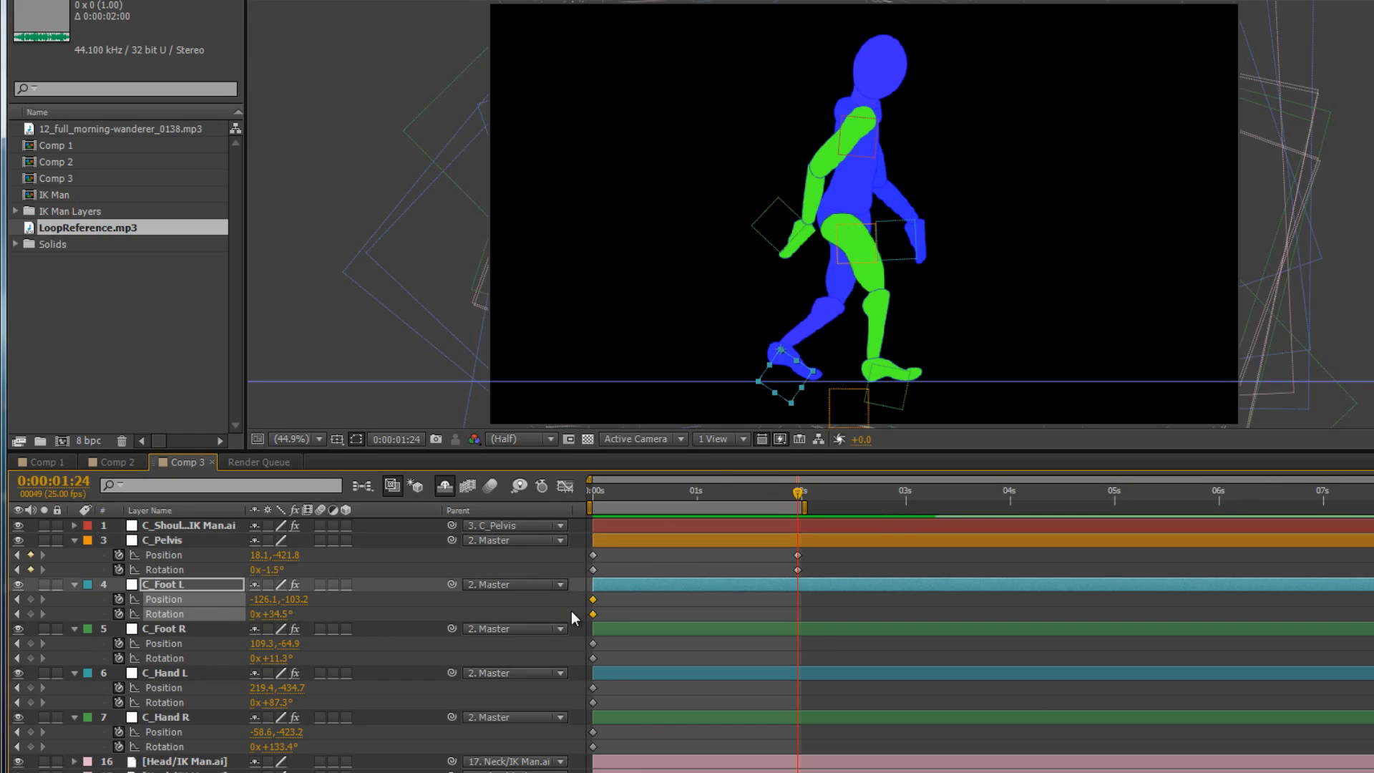
drag(607, 639, 581, 752)
key(ctrl+c)
key(ctrl+v)
key(ctrl+c)
key(ctrl+v)
key(ctrl+c)
key(ctrl+v)
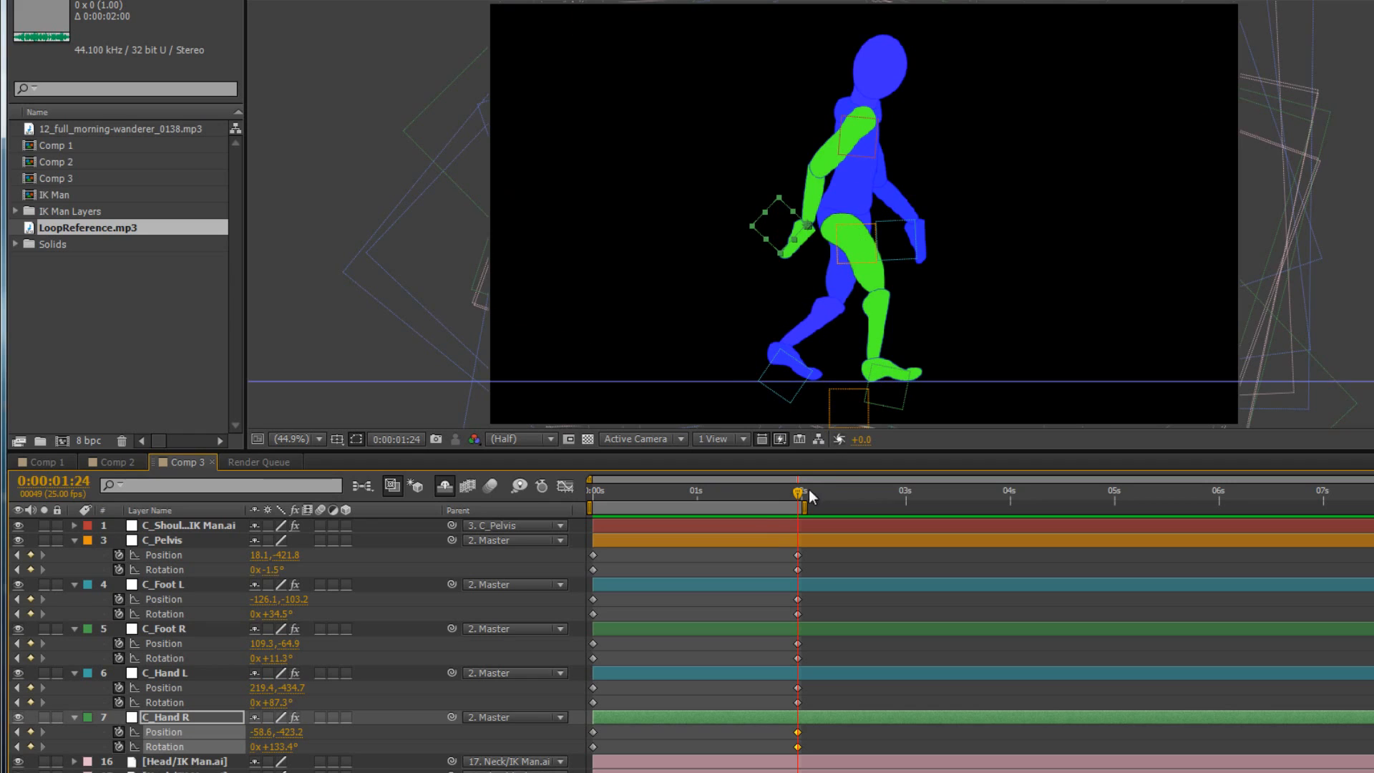
Copy C_Pelvis's first Position and Rotation keyframes to 0:00:00:24
mouse_move(800, 492)
mouse_down()
mouse_move(680, 497)
mouse_move(694, 497)
mouse_up()
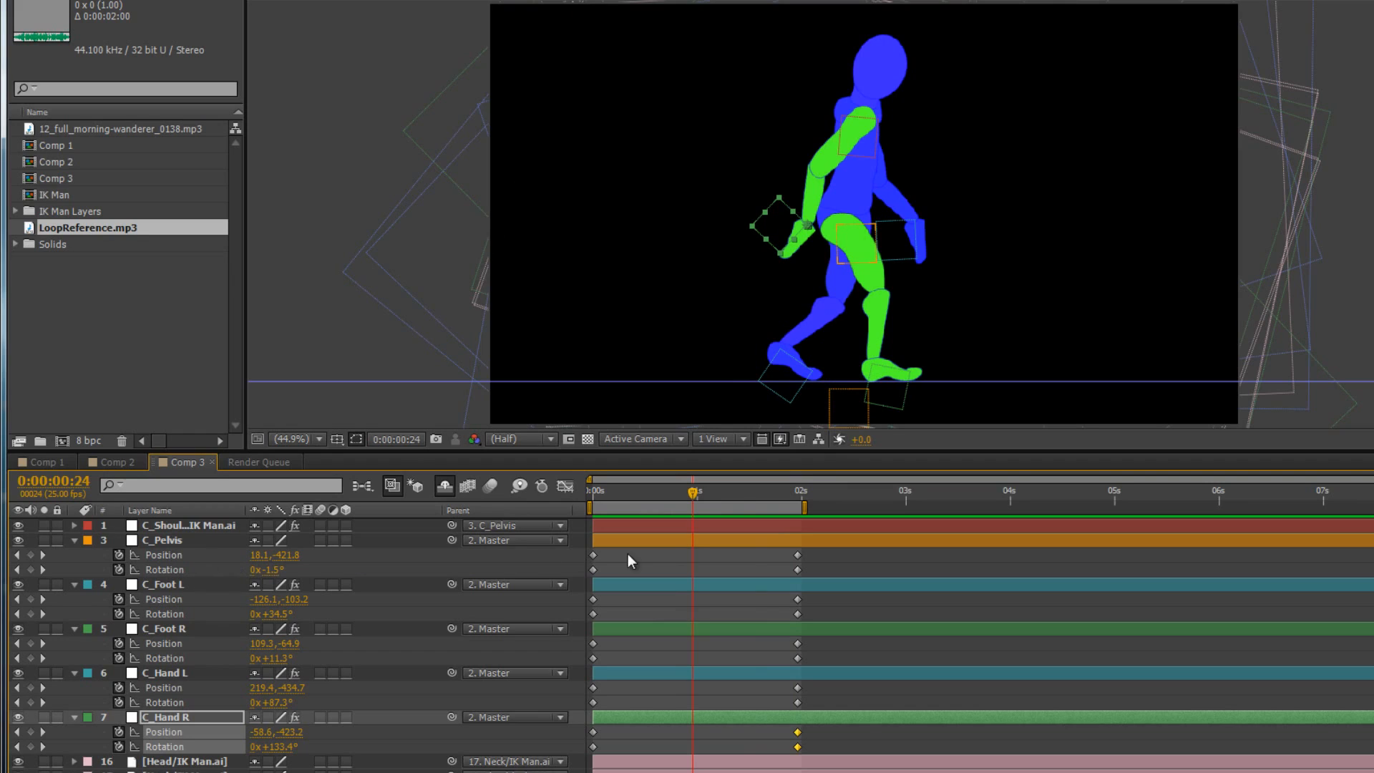
drag(609, 553, 577, 569)
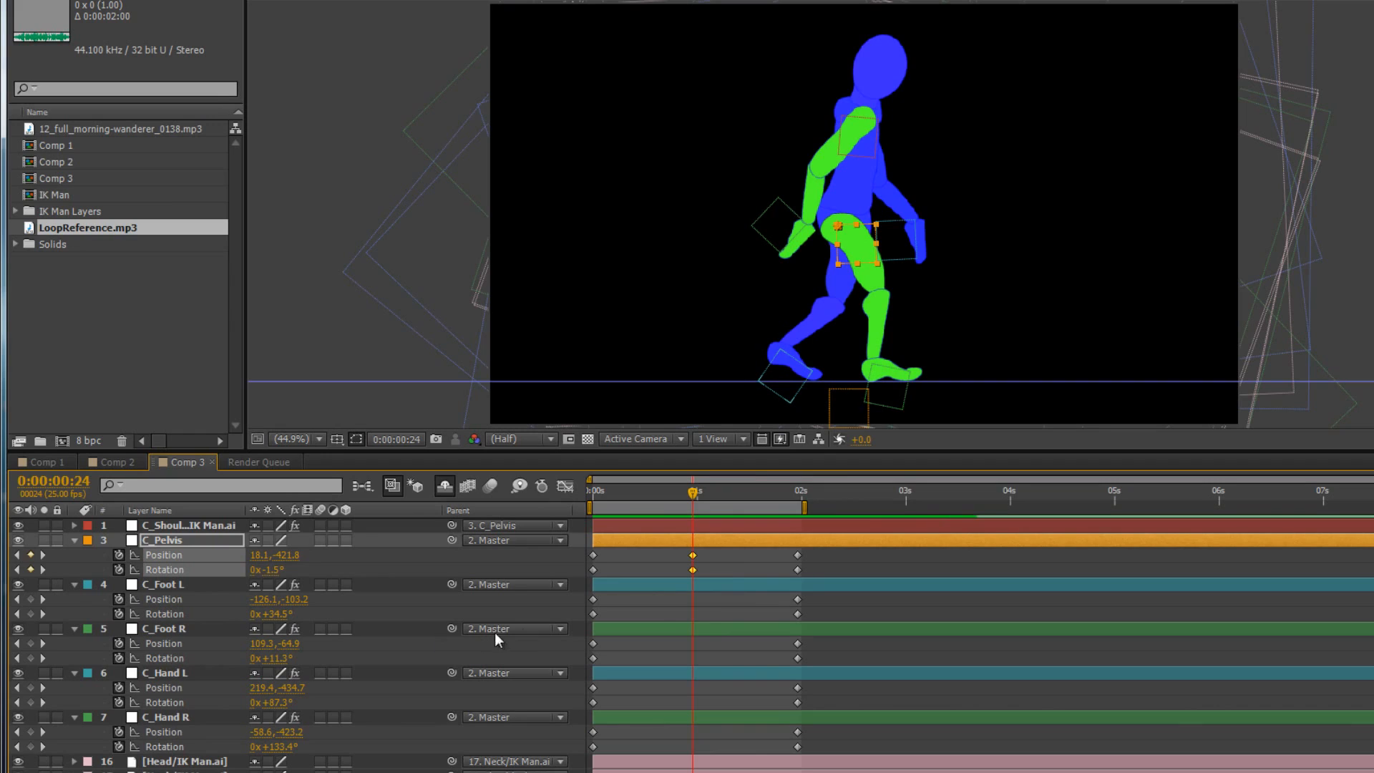
Copy C_Foot L's first Position and Rotation keyframes onto C_Foot R at 0:00:00:24
click(184, 584)
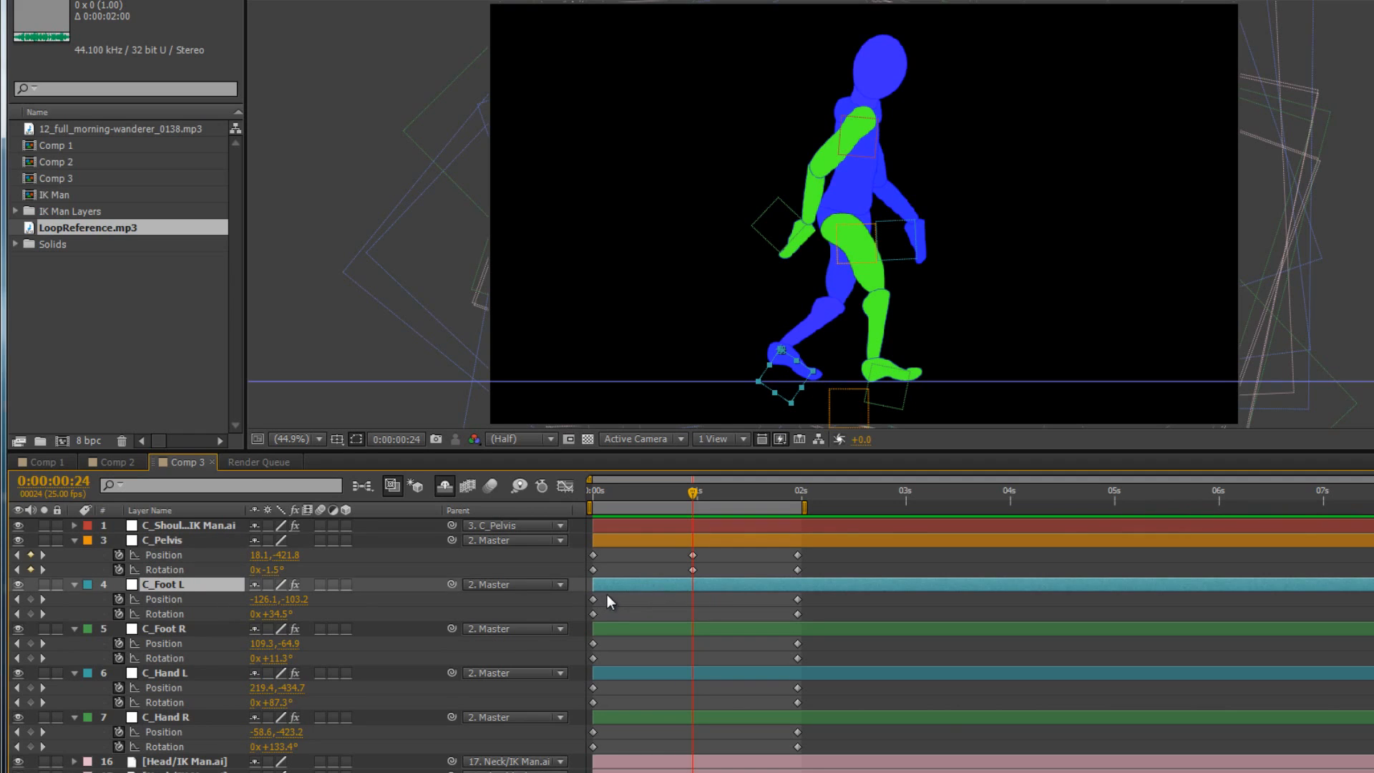
drag(607, 594, 588, 614)
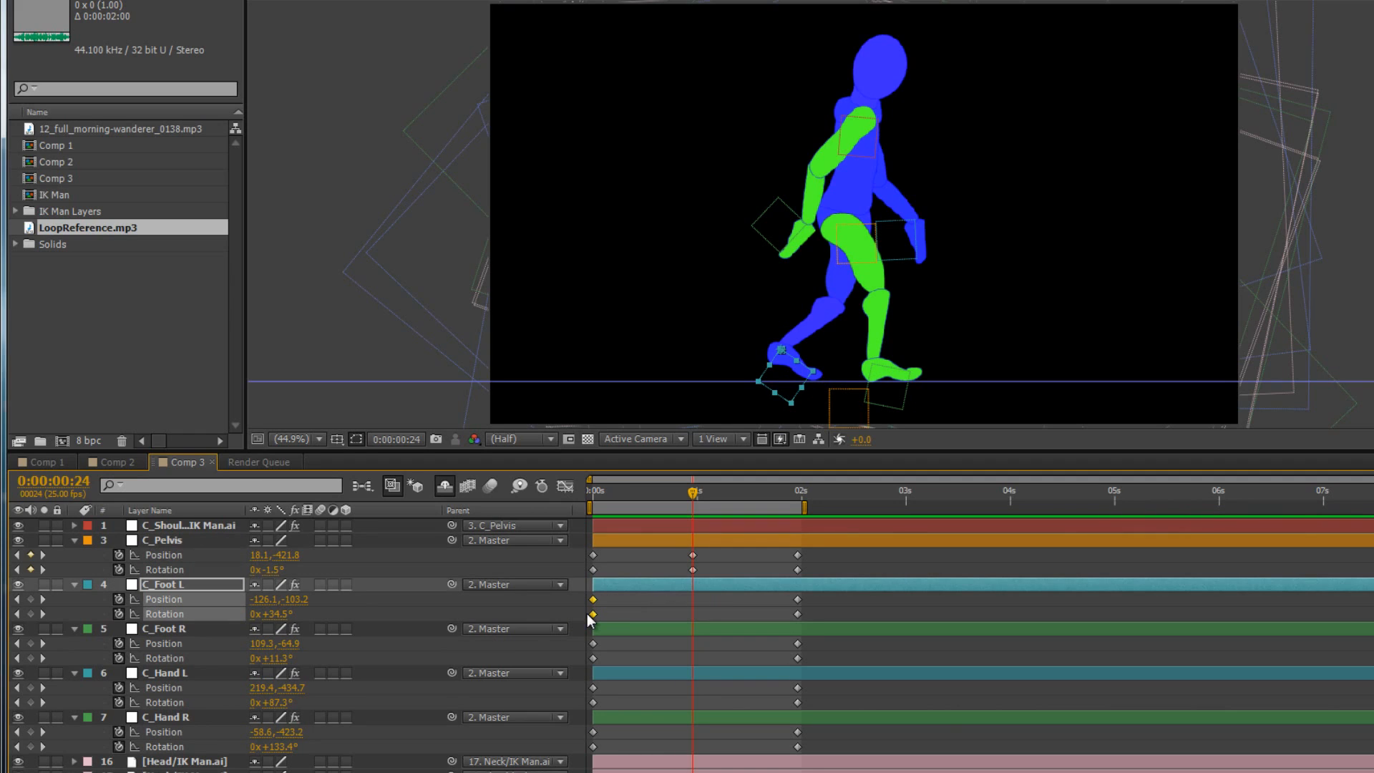
click(191, 629)
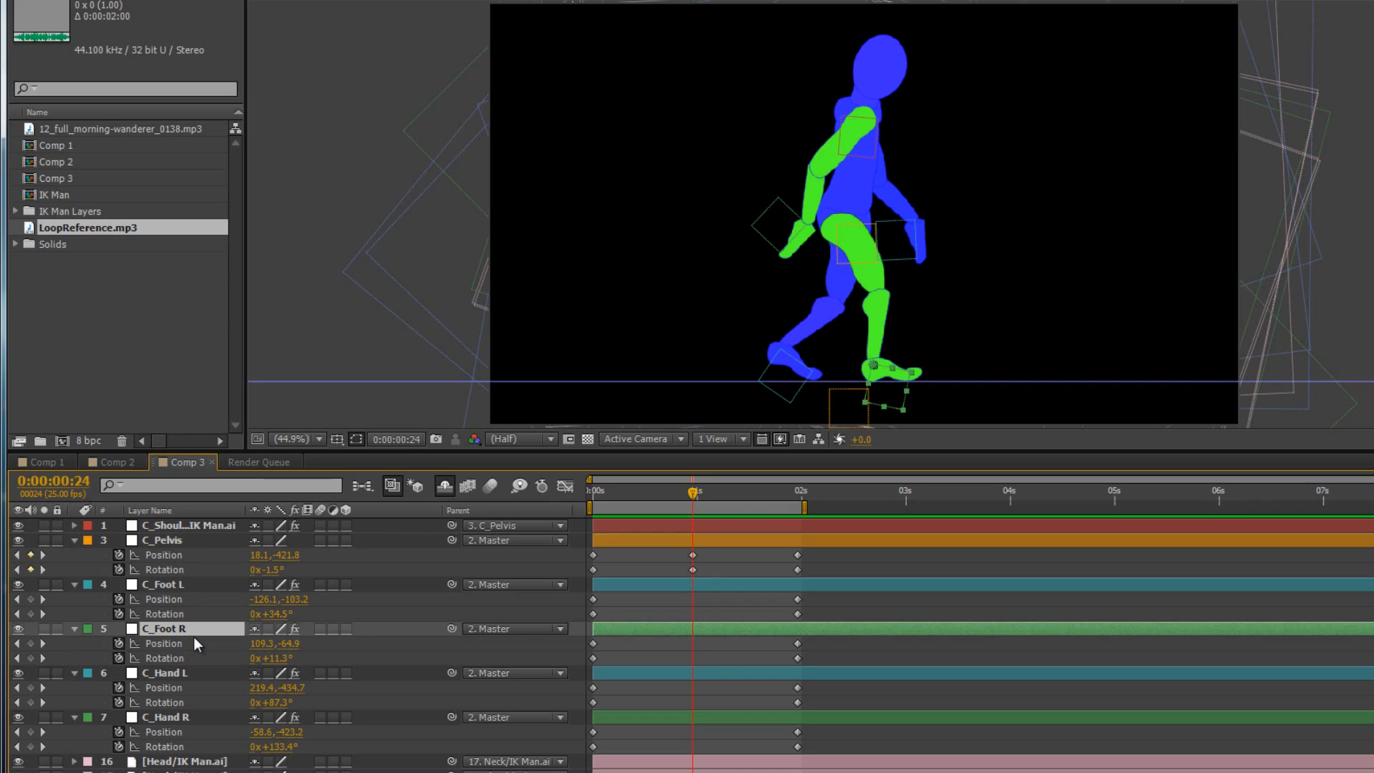
key(ctrl+v)
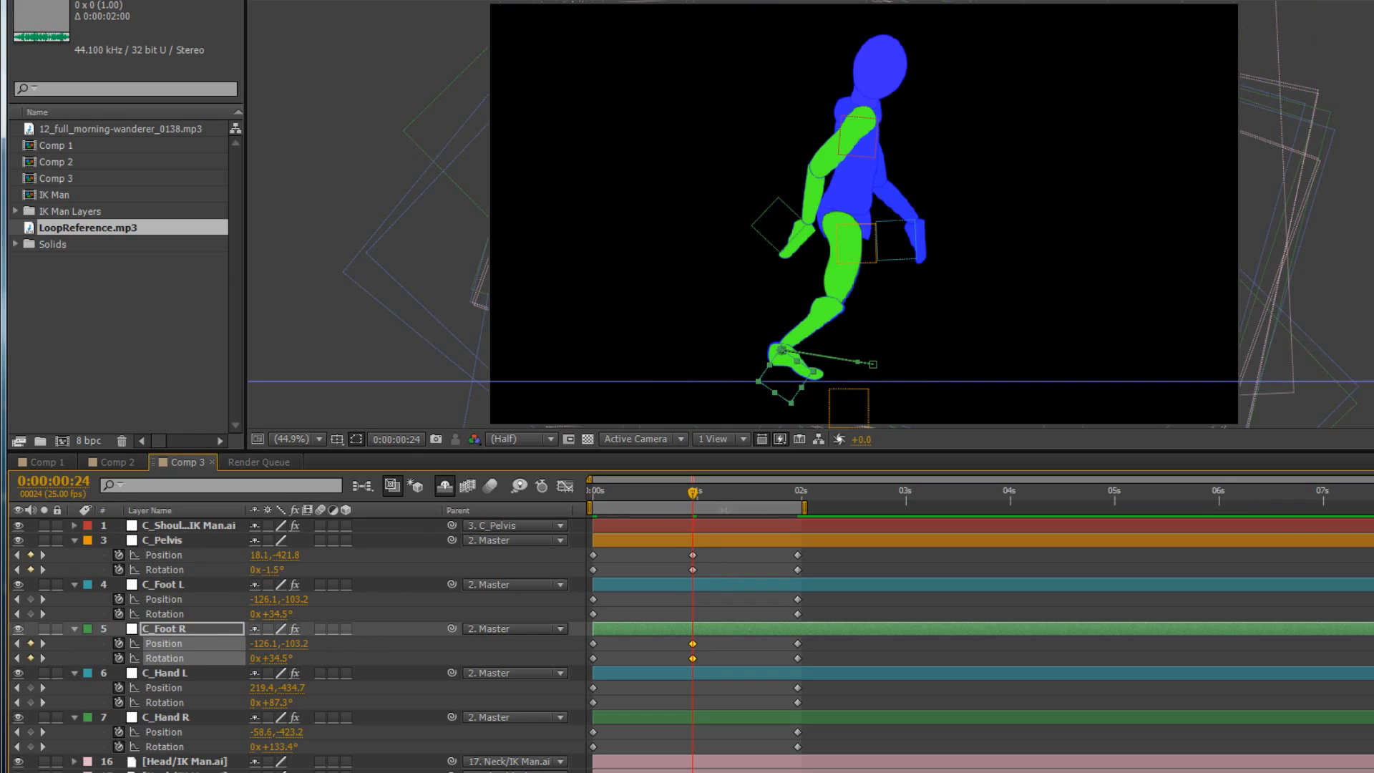
Copy C_Foot R's first Position and Rotation keyframes onto C_Foot L at 0:00:00:24
click(157, 627)
drag(612, 639, 582, 660)
click(192, 586)
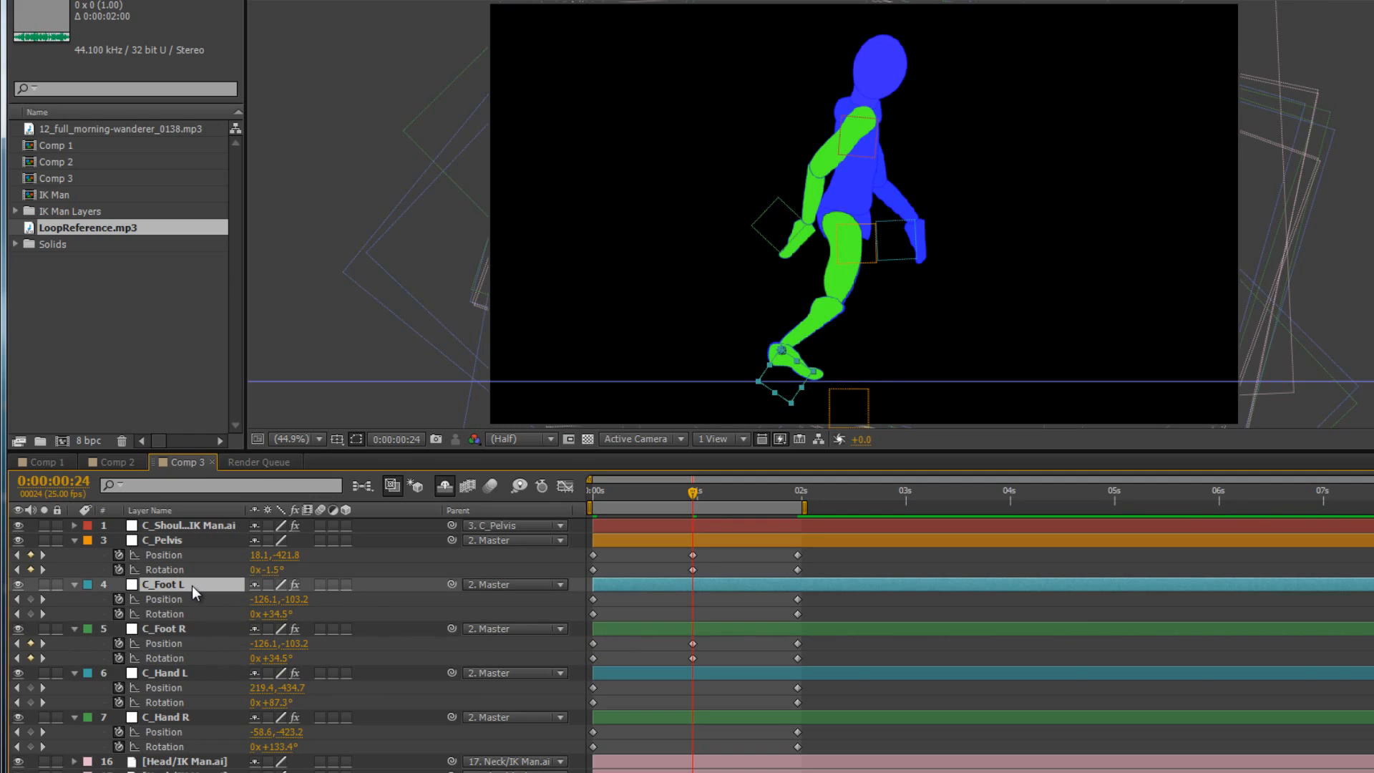
key(ctrl+v)
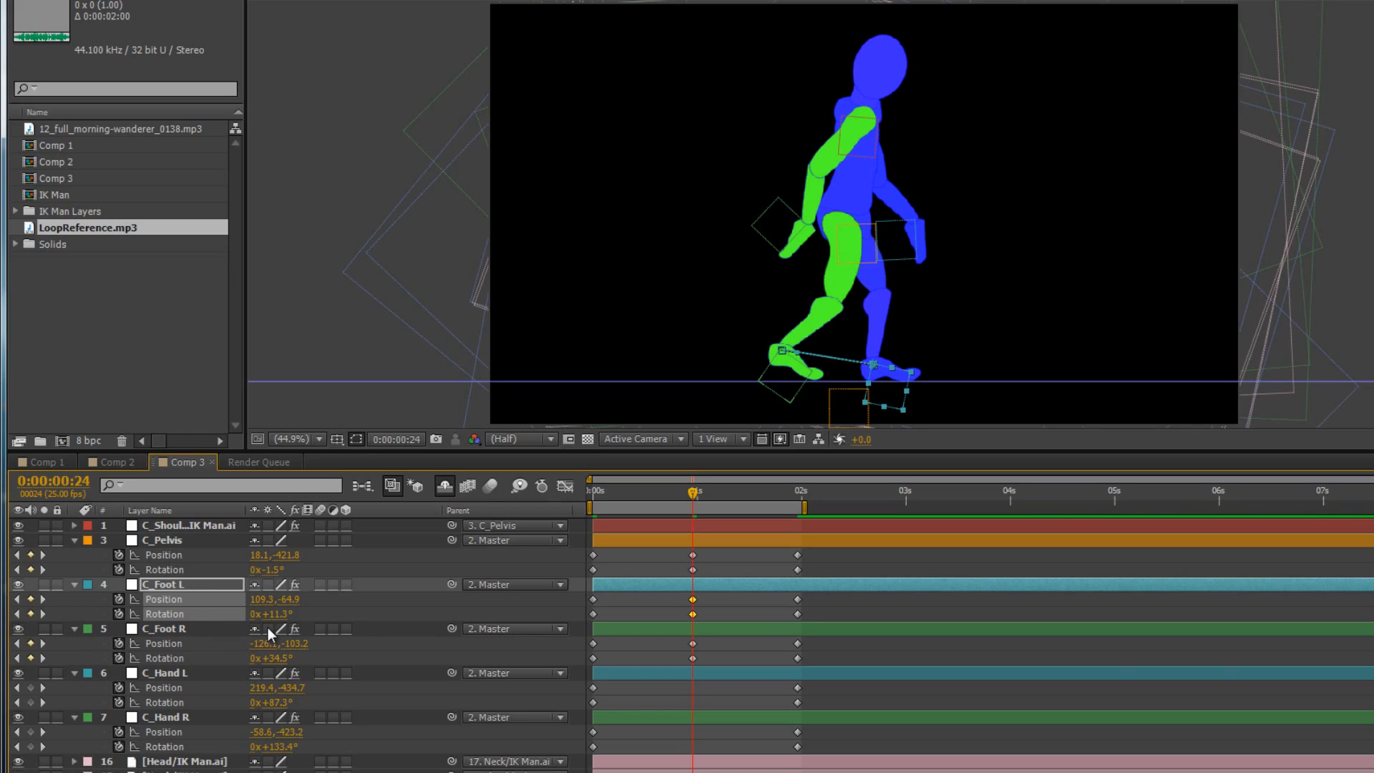
Copy C_Hand L's first Position and Rotation keyframes onto C_Hand R at 0:00:00:24
click(182, 675)
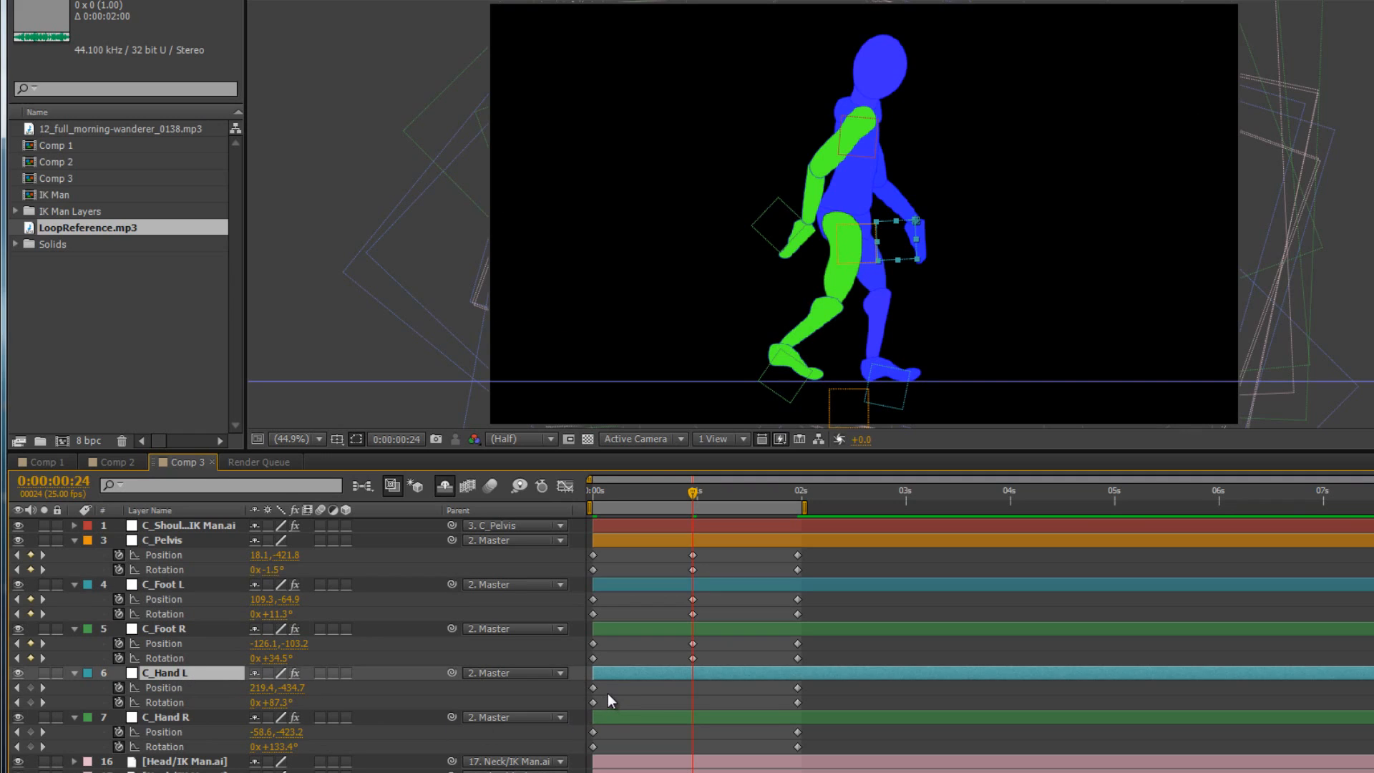
drag(607, 686, 581, 708)
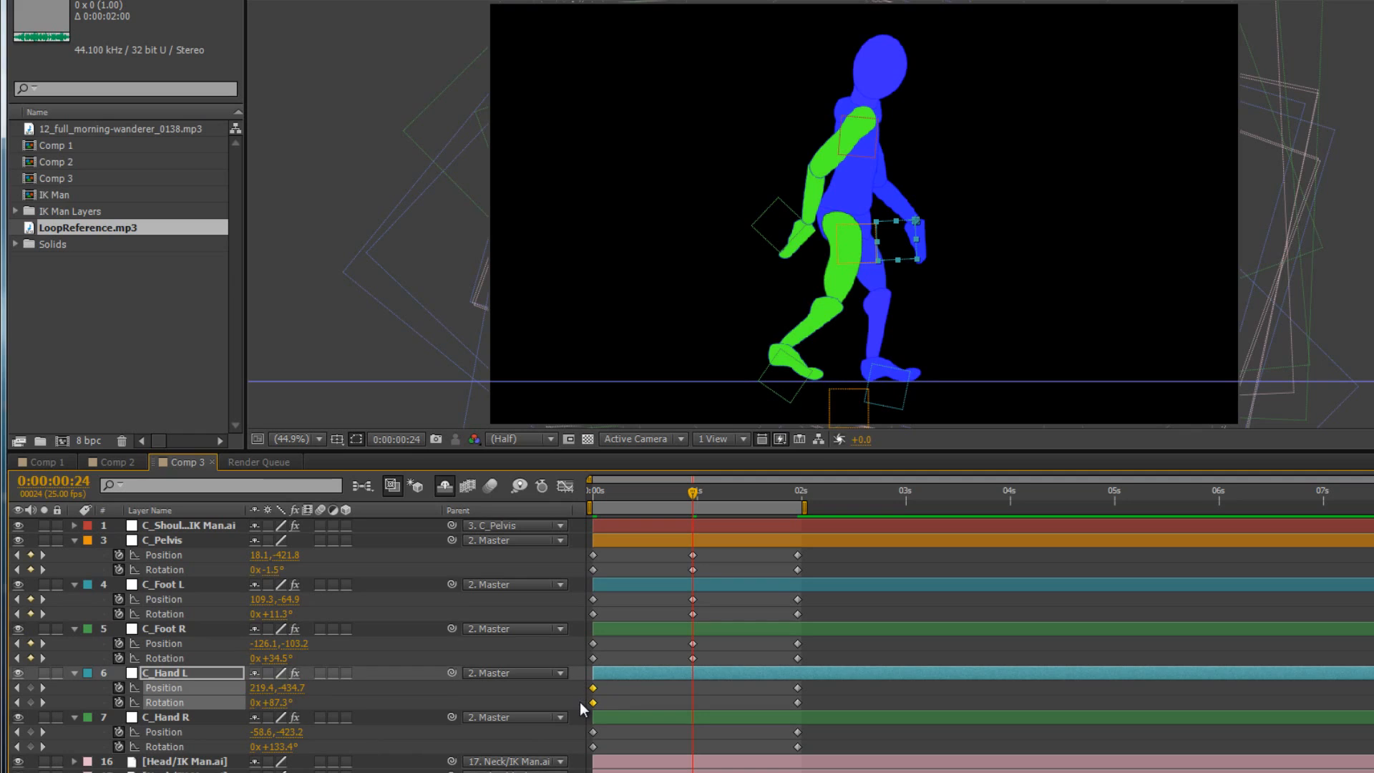
click(196, 715)
key(ctrl+v)
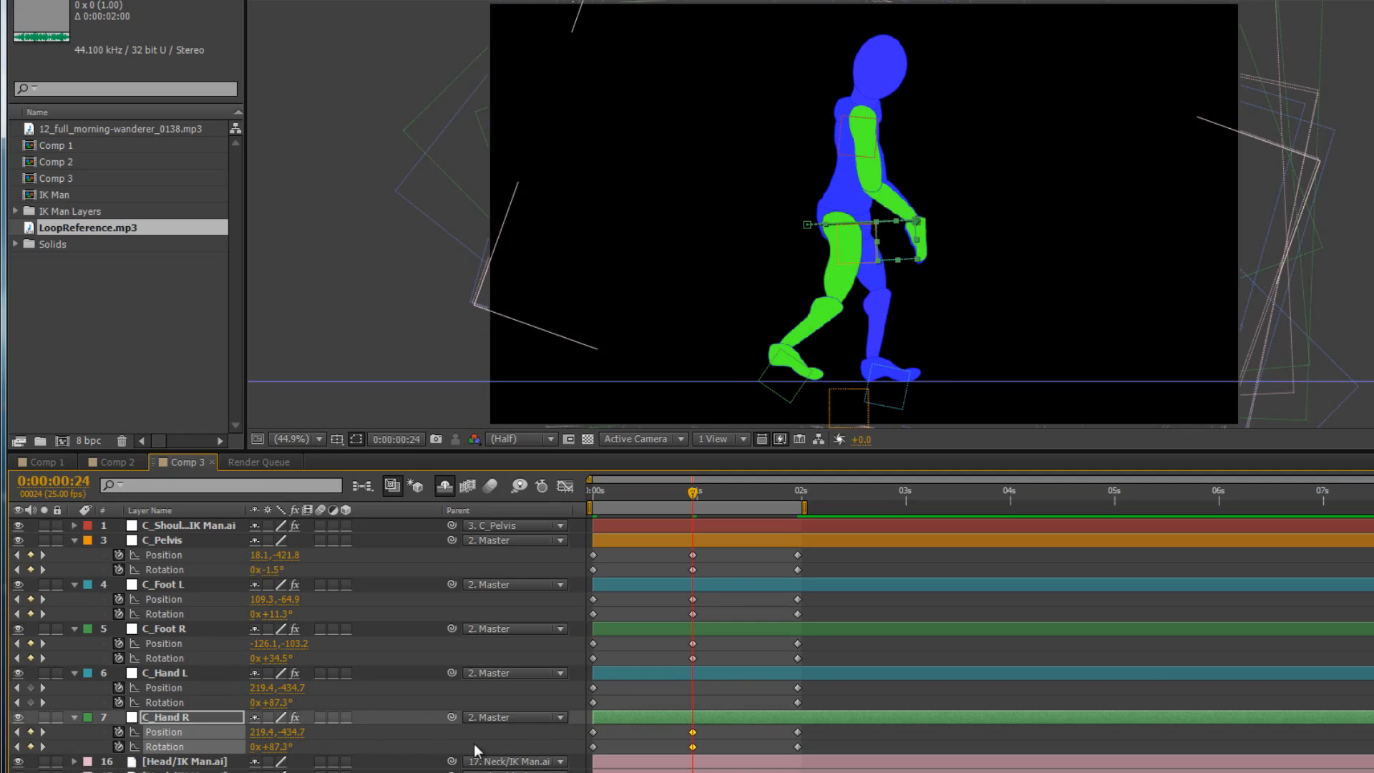
Copy C_Hand R's first Position and Rotation keyframes onto C_Hand L at 0:00:00:24
drag(608, 733, 573, 751)
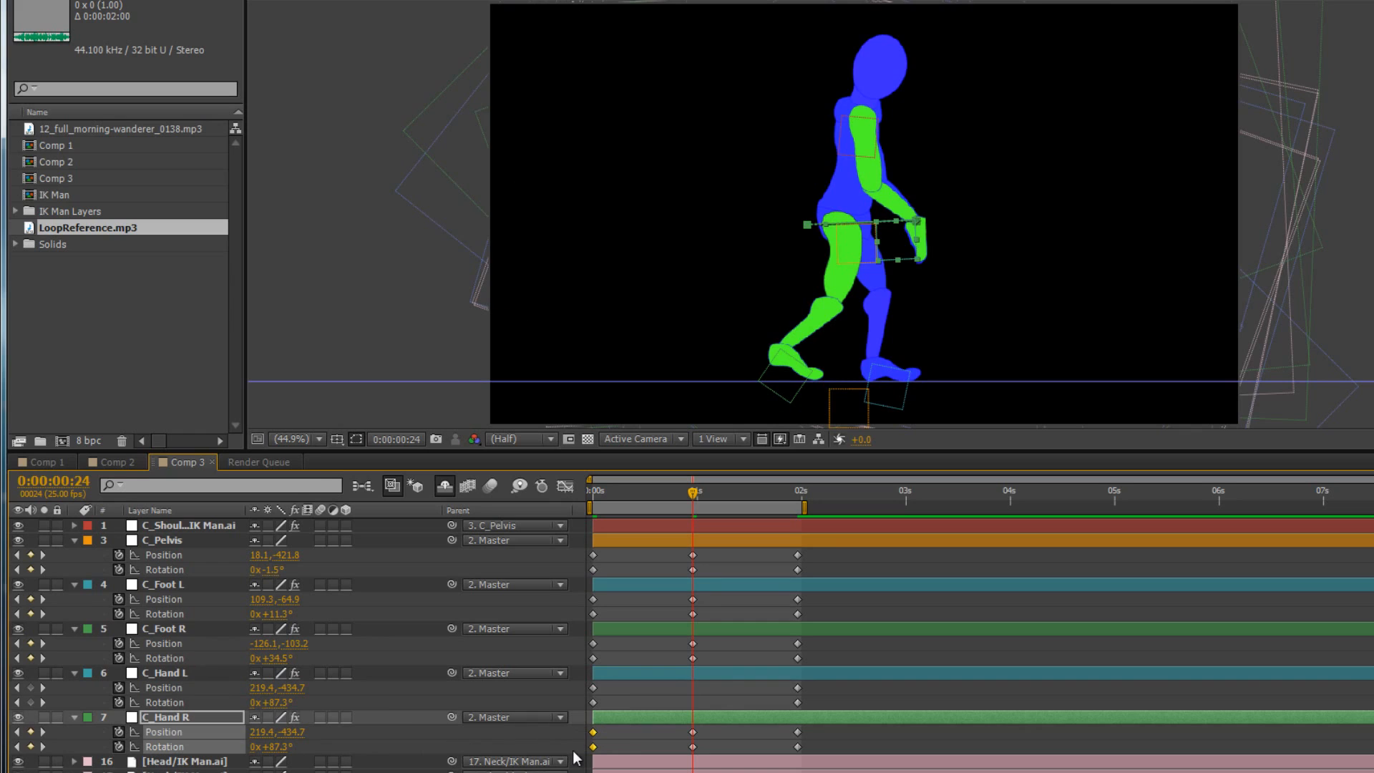
click(183, 675)
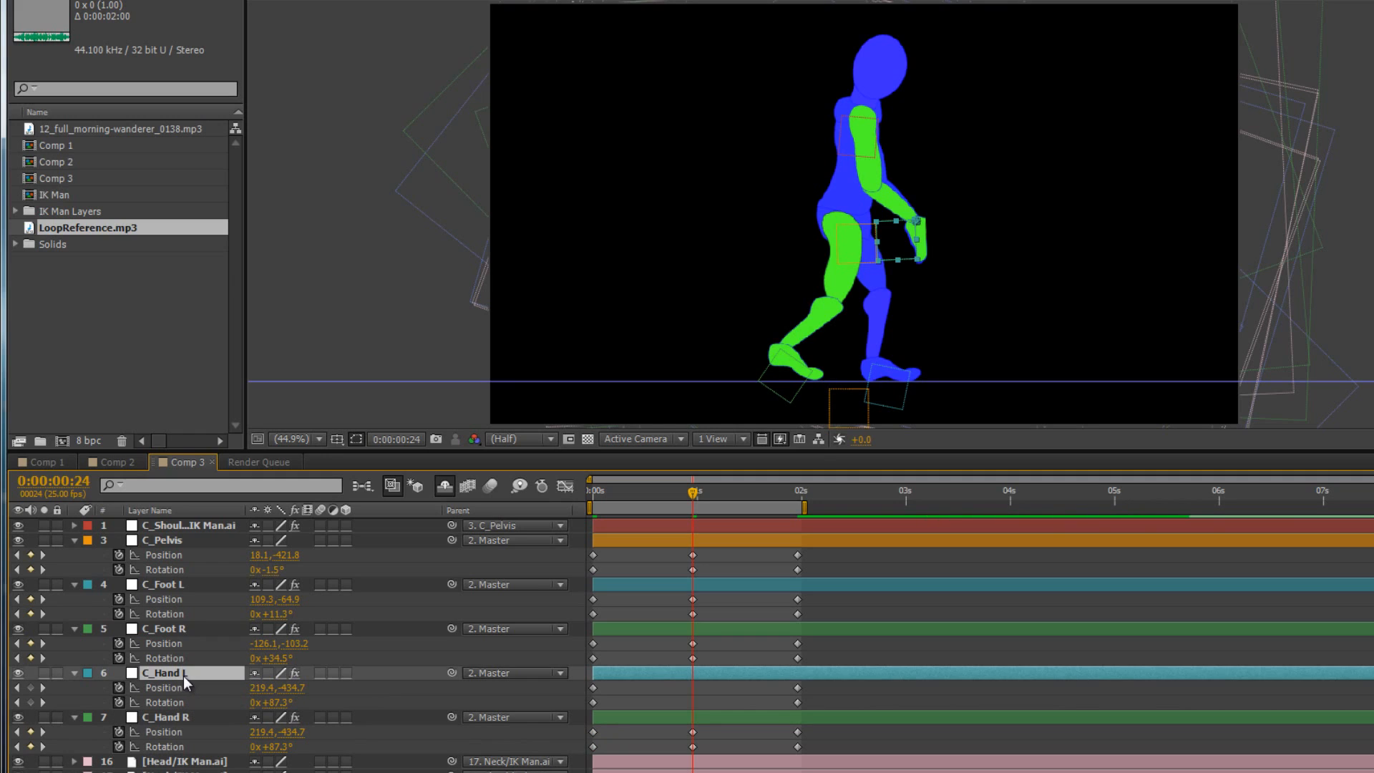
key(ctrl+v)
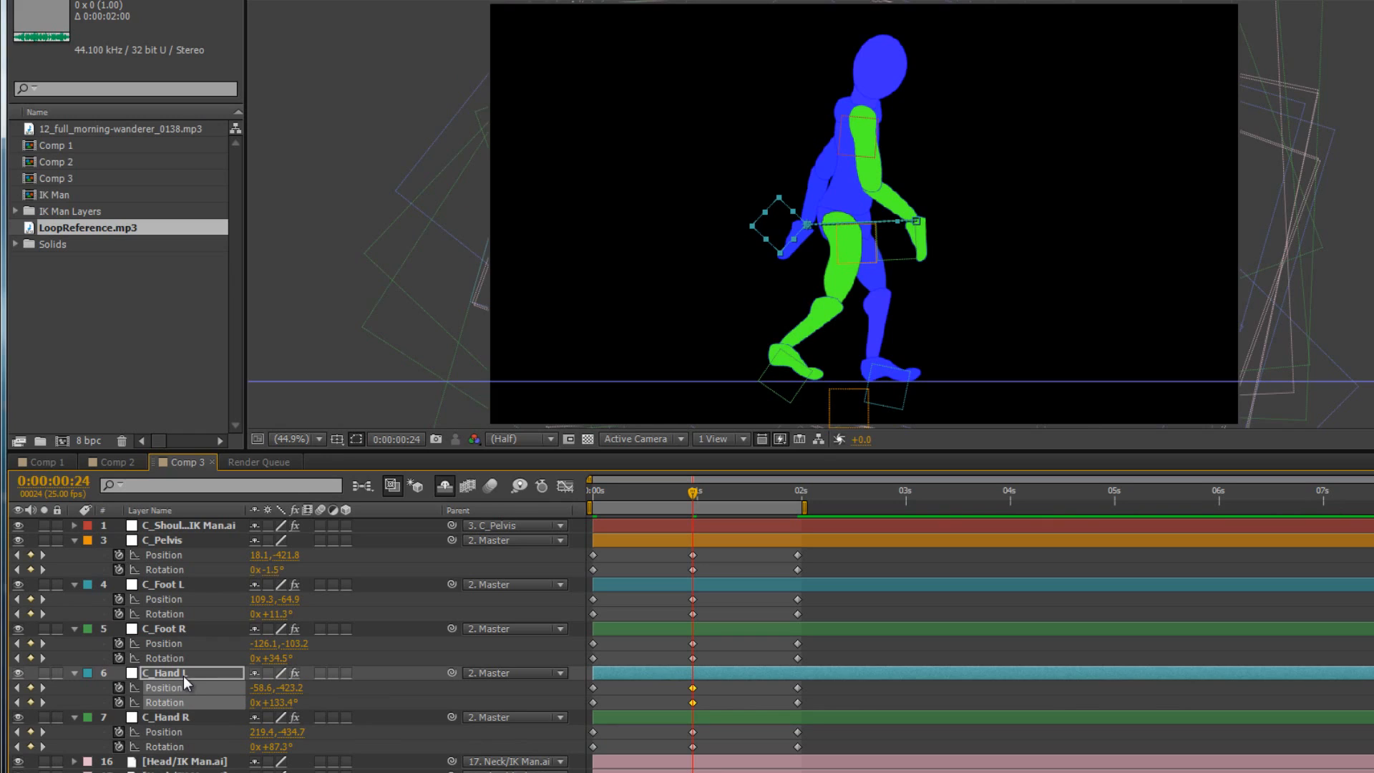
Preview the walk animation and scrub between the contact poses and the in-between pose at 0:00:00:12
key(KP_0)
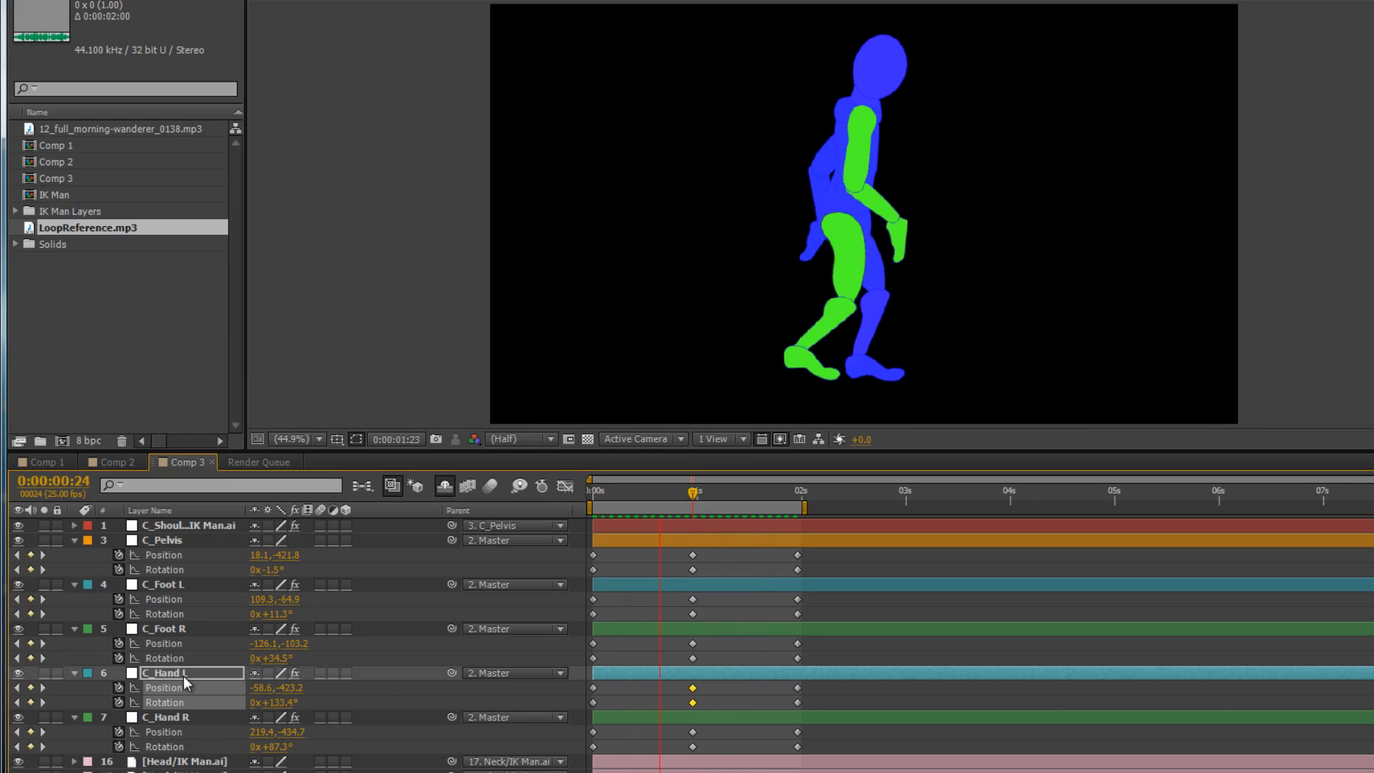
key(space)
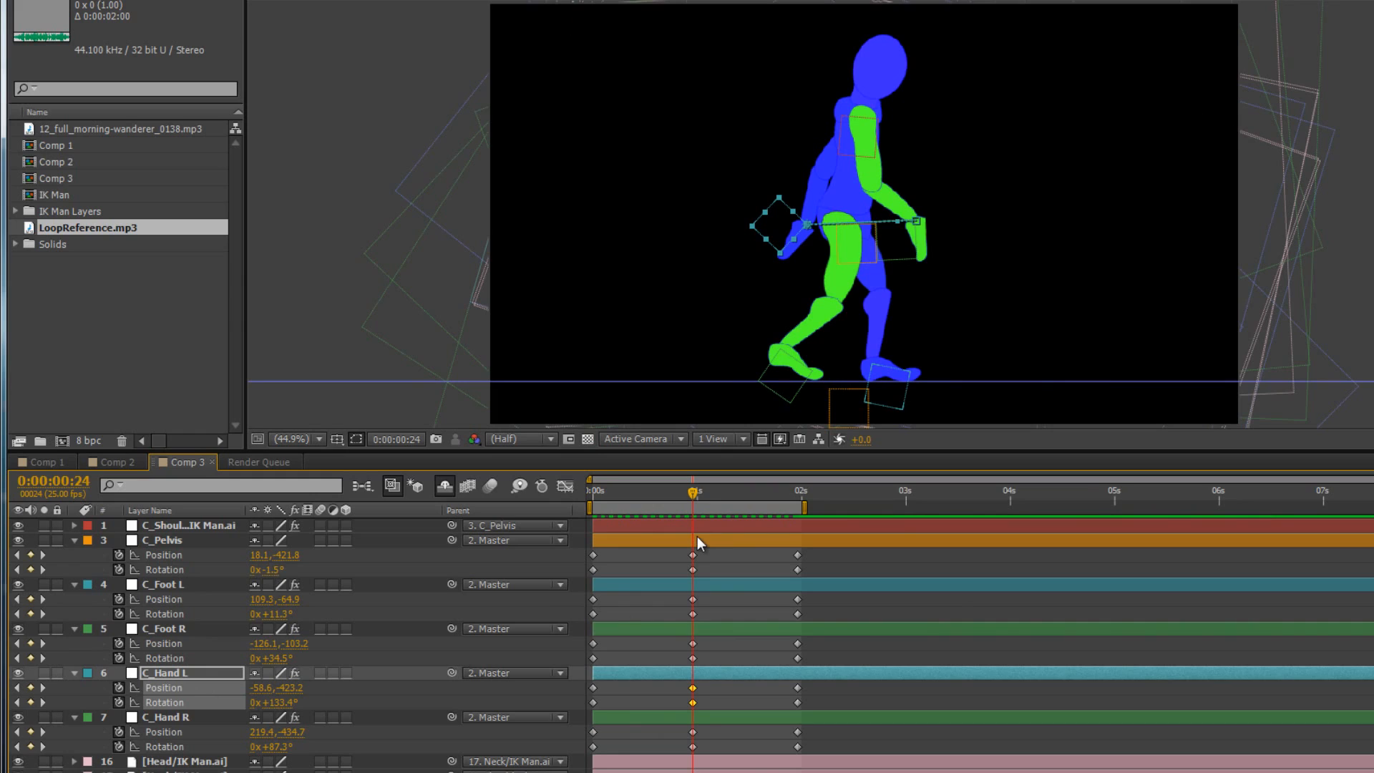
drag(692, 493, 642, 497)
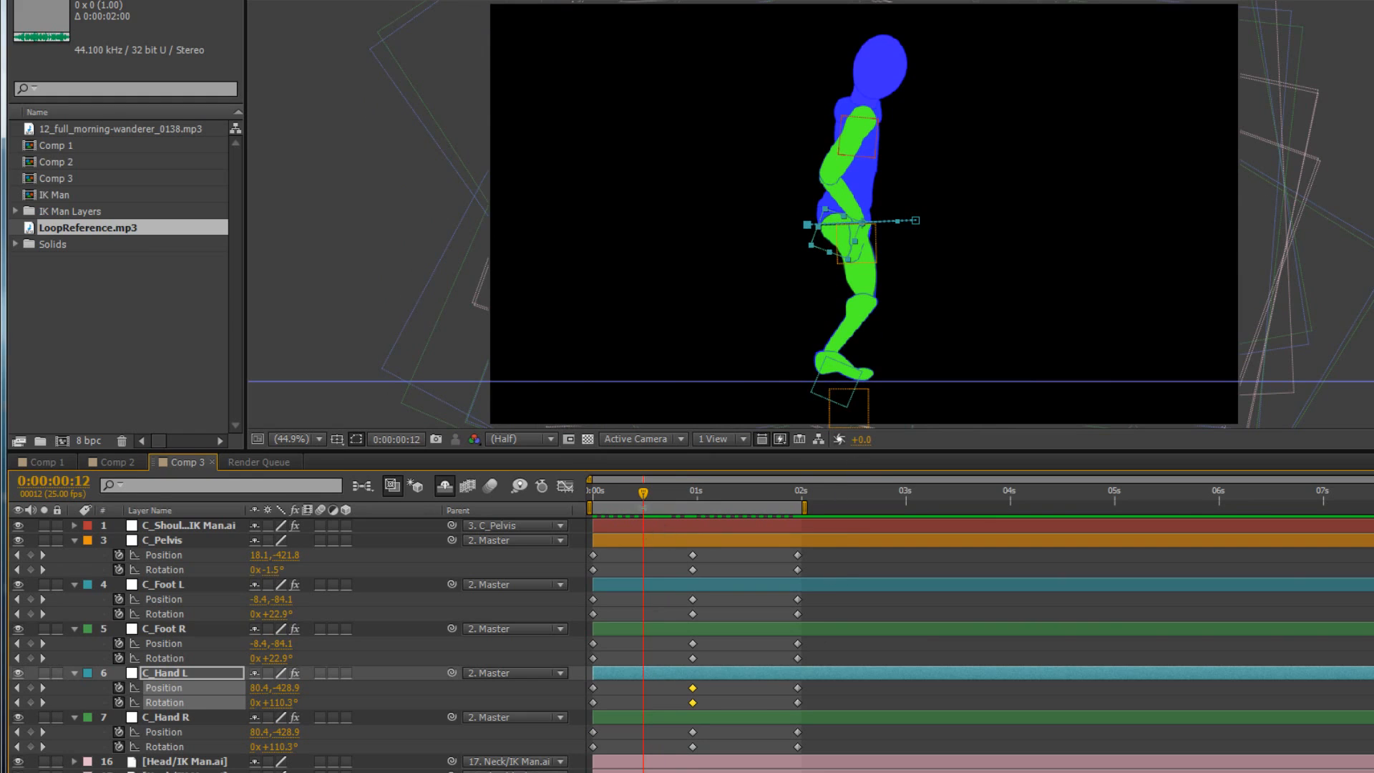
drag(645, 495, 696, 496)
drag(598, 499, 385, 548)
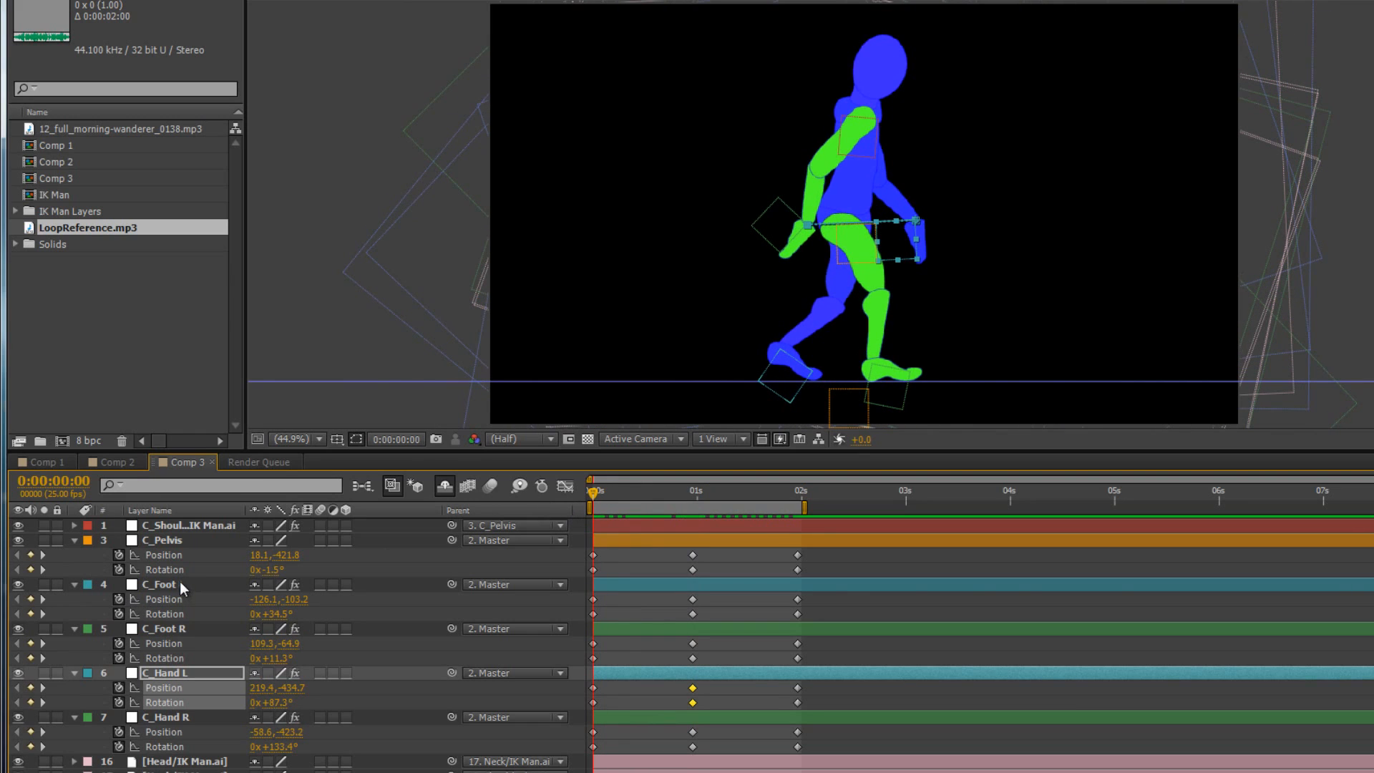
At 0:00:00:12, rotate C_Foot R to about 10.4° and move it to about -12.9, -78.8
click(171, 629)
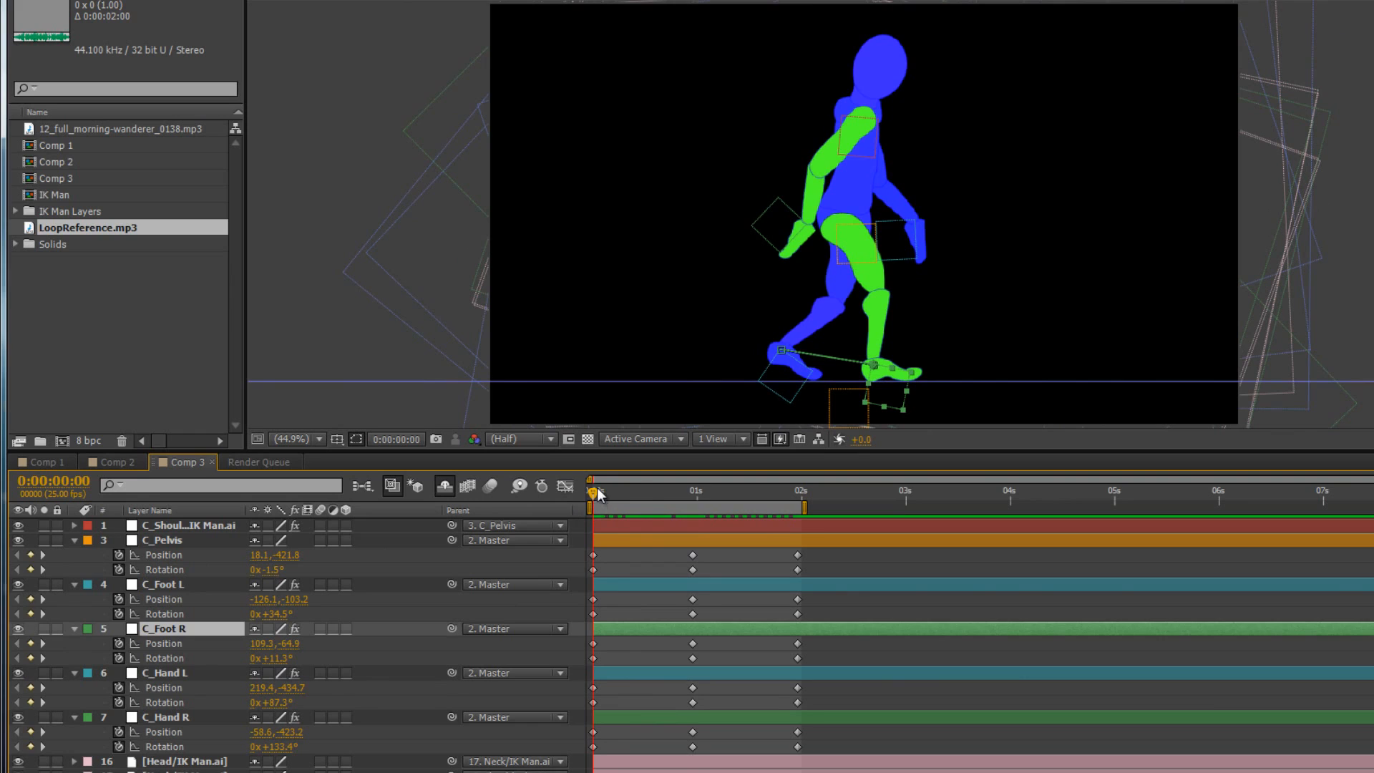
drag(597, 493, 646, 496)
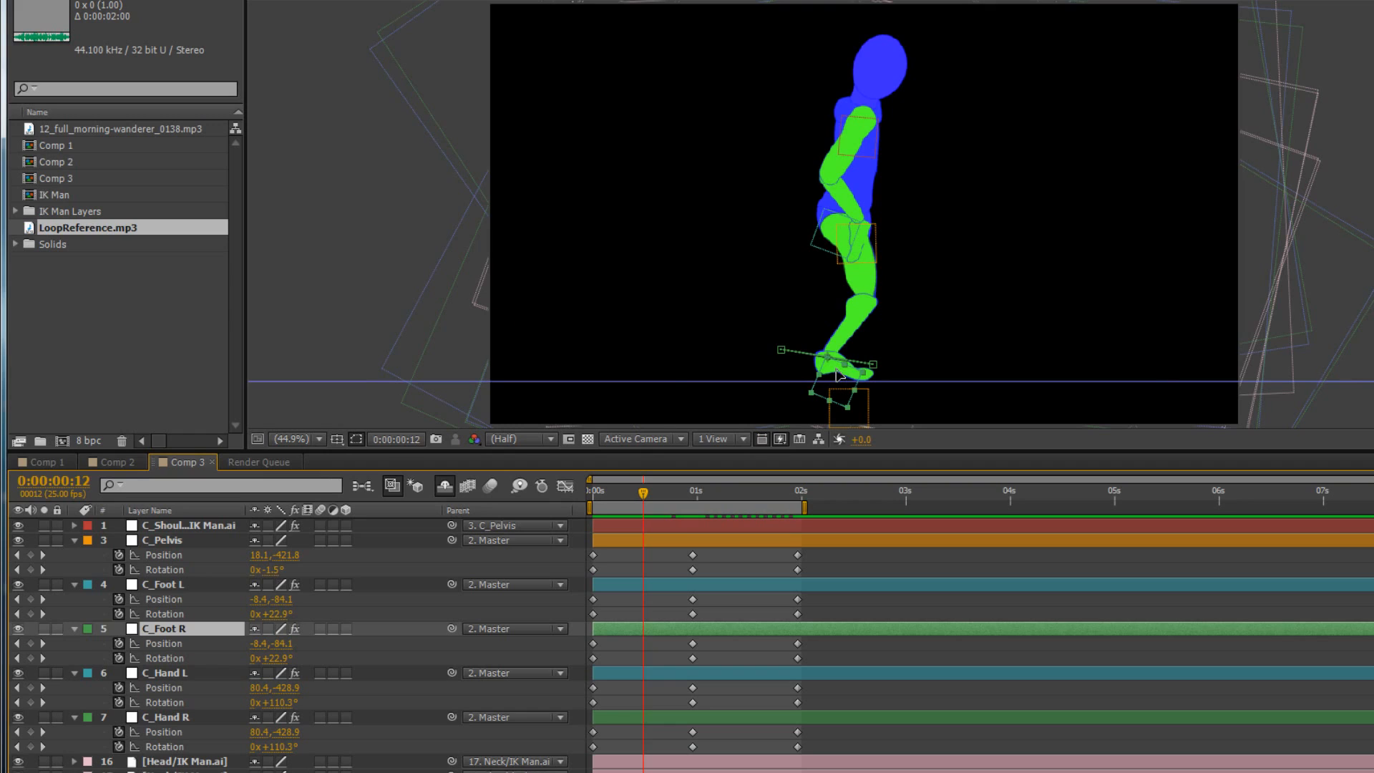
drag(836, 368, 843, 375)
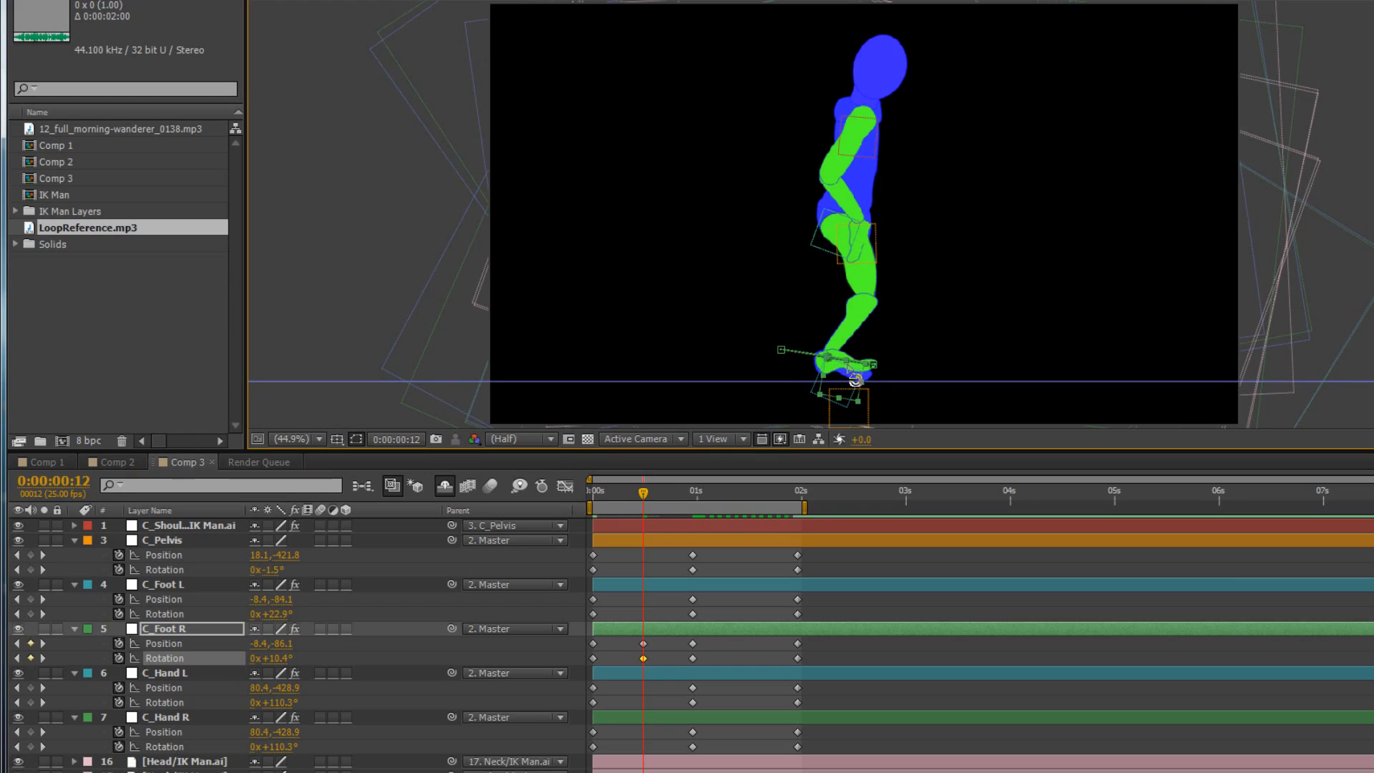
key(v)
drag(846, 376, 841, 385)
key(ctrl+z)
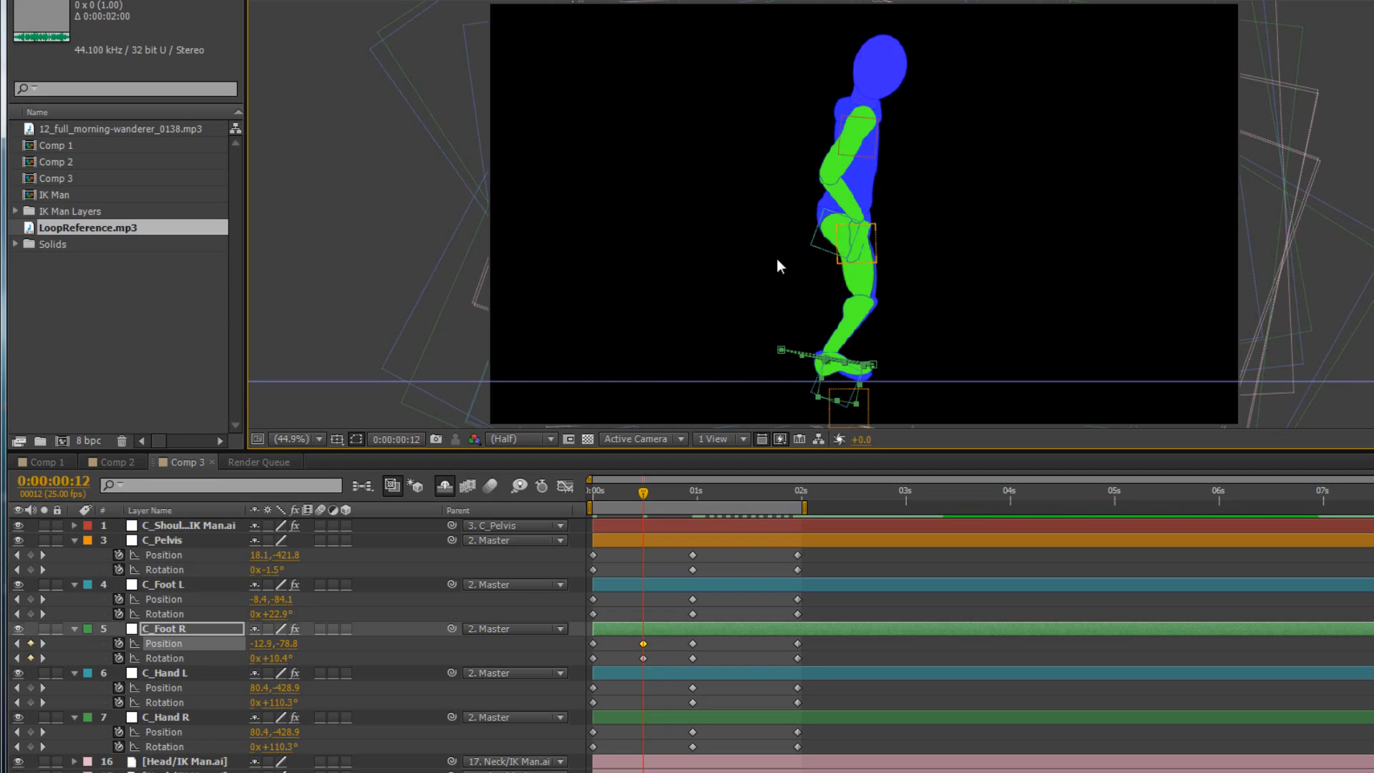
At 0:00:00:12, raise C_Pelvis to about 2.5, -455.2 and lower C_Foot R to about -12.9, -38.6
click(161, 538)
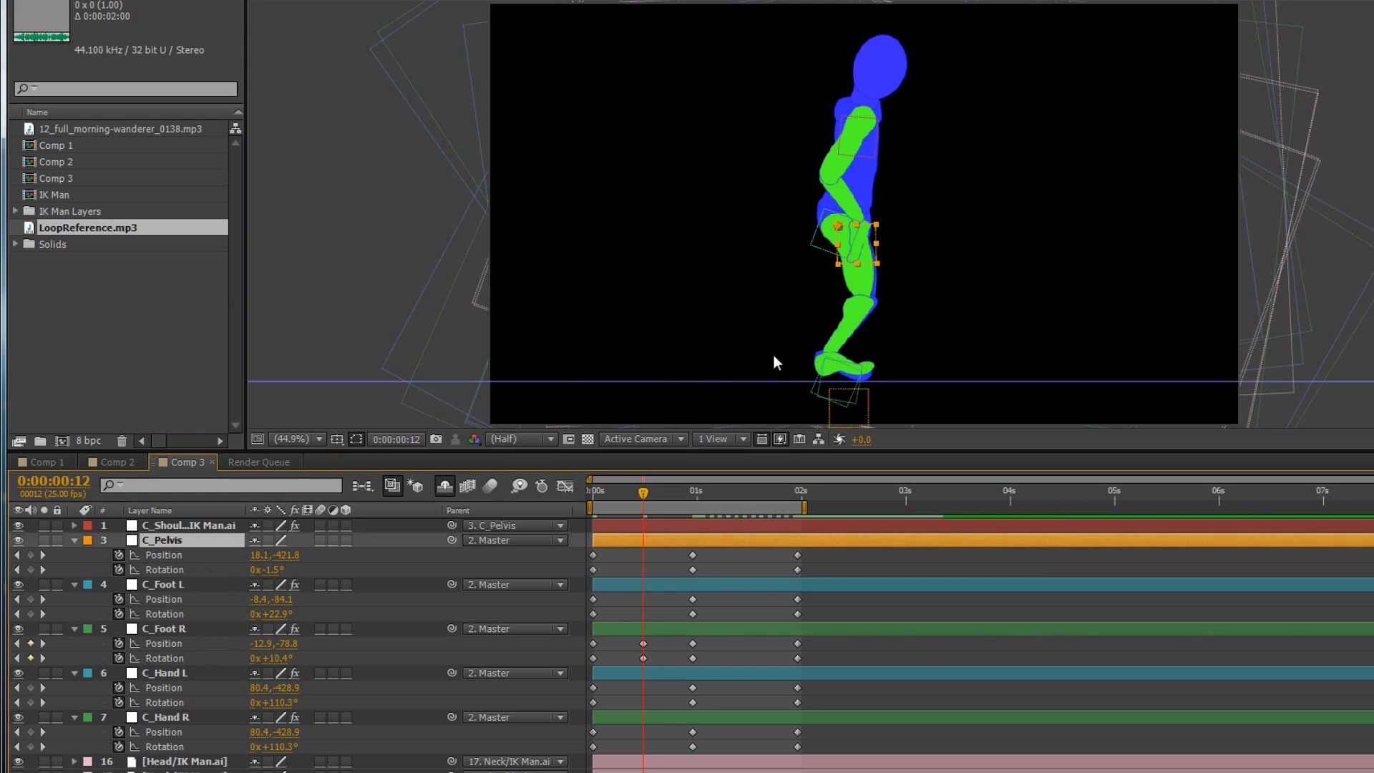
drag(850, 232, 844, 215)
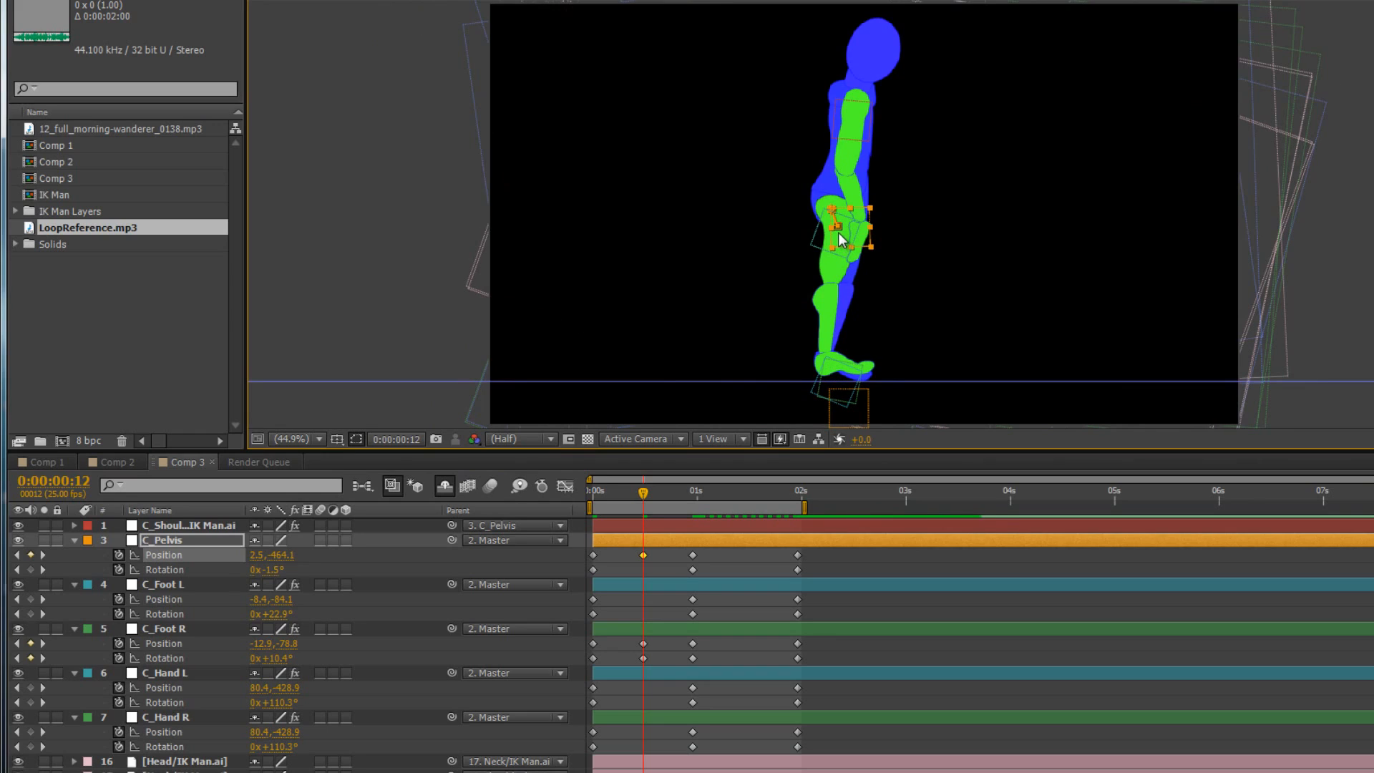
drag(838, 228, 840, 248)
click(835, 368)
drag(834, 362, 846, 381)
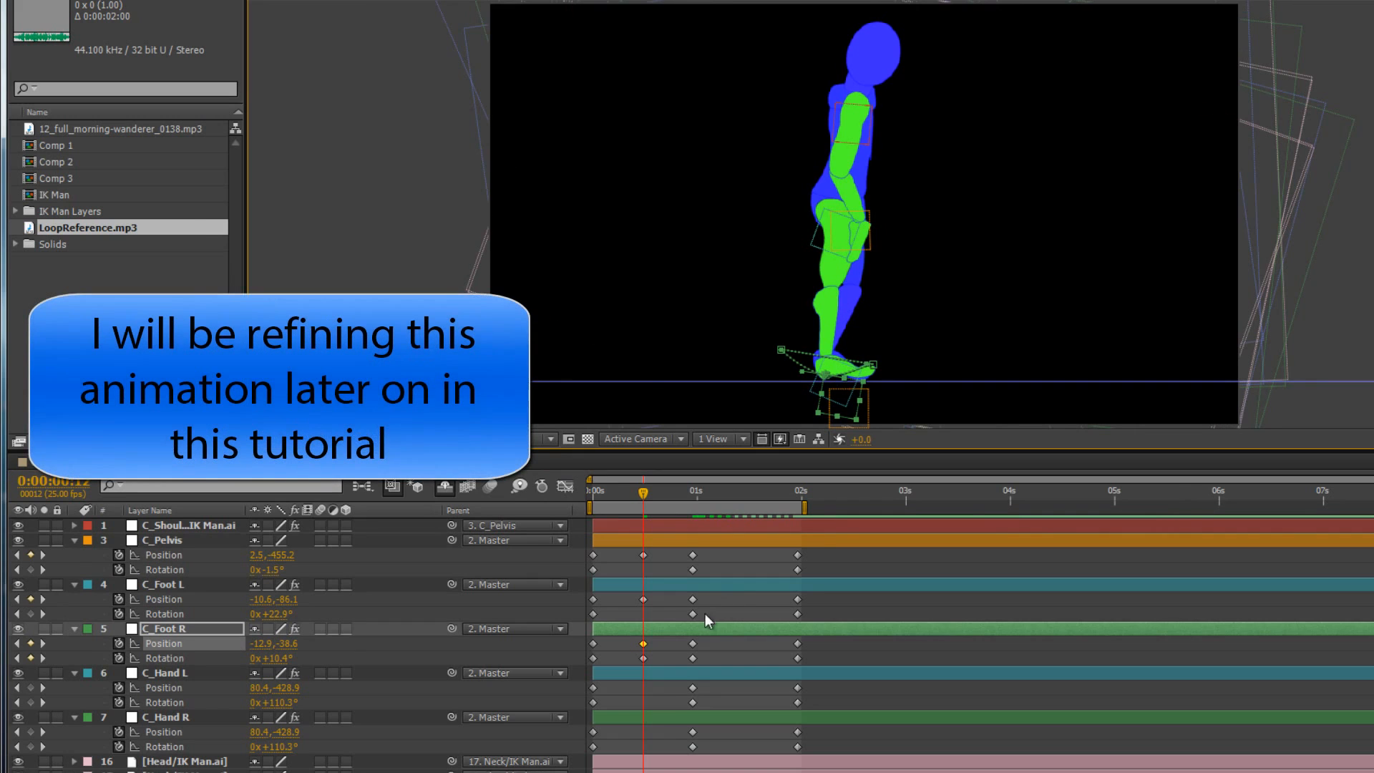
Adjust C_Pelvis at 0:00:00:12 to a position of about 4.5, -449.2 and a rotation of about -7.5°
scroll(857, 340, up, 2)
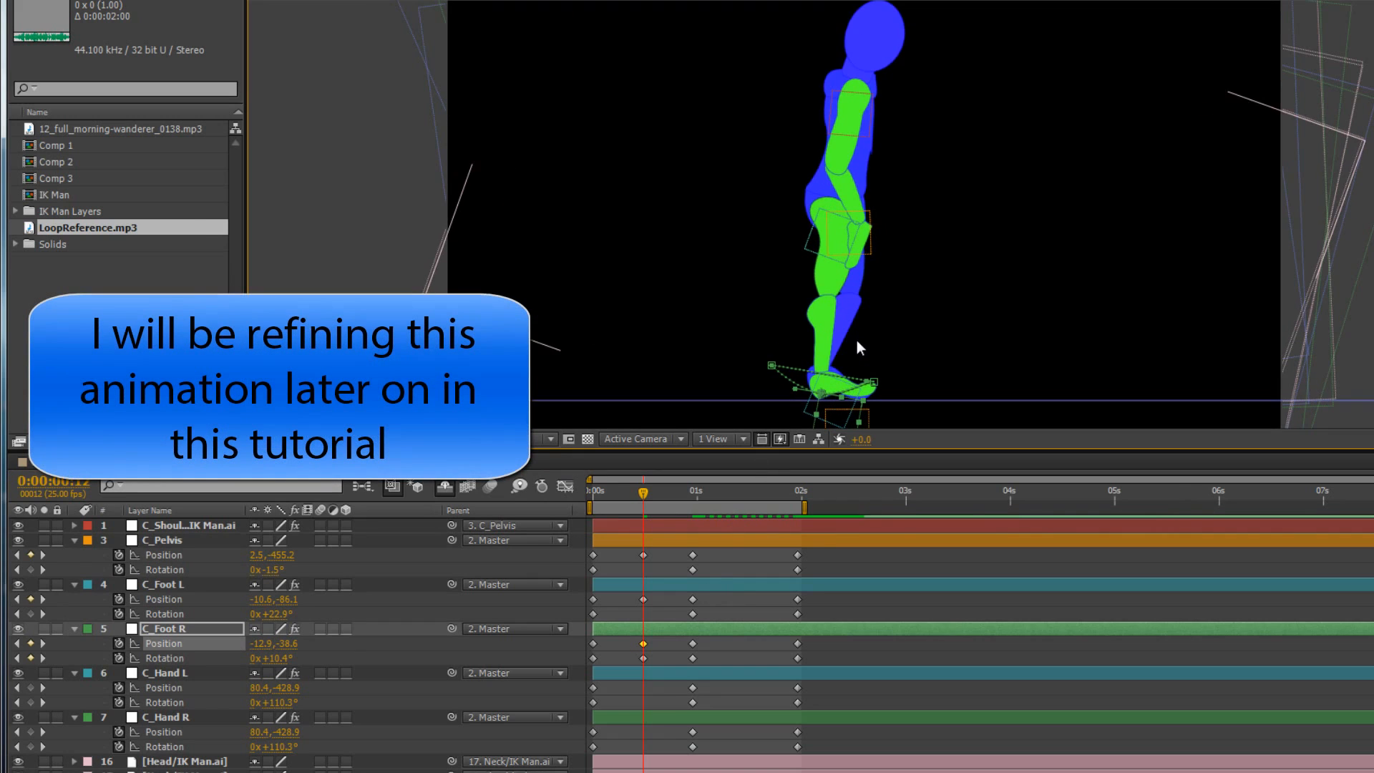
click(836, 217)
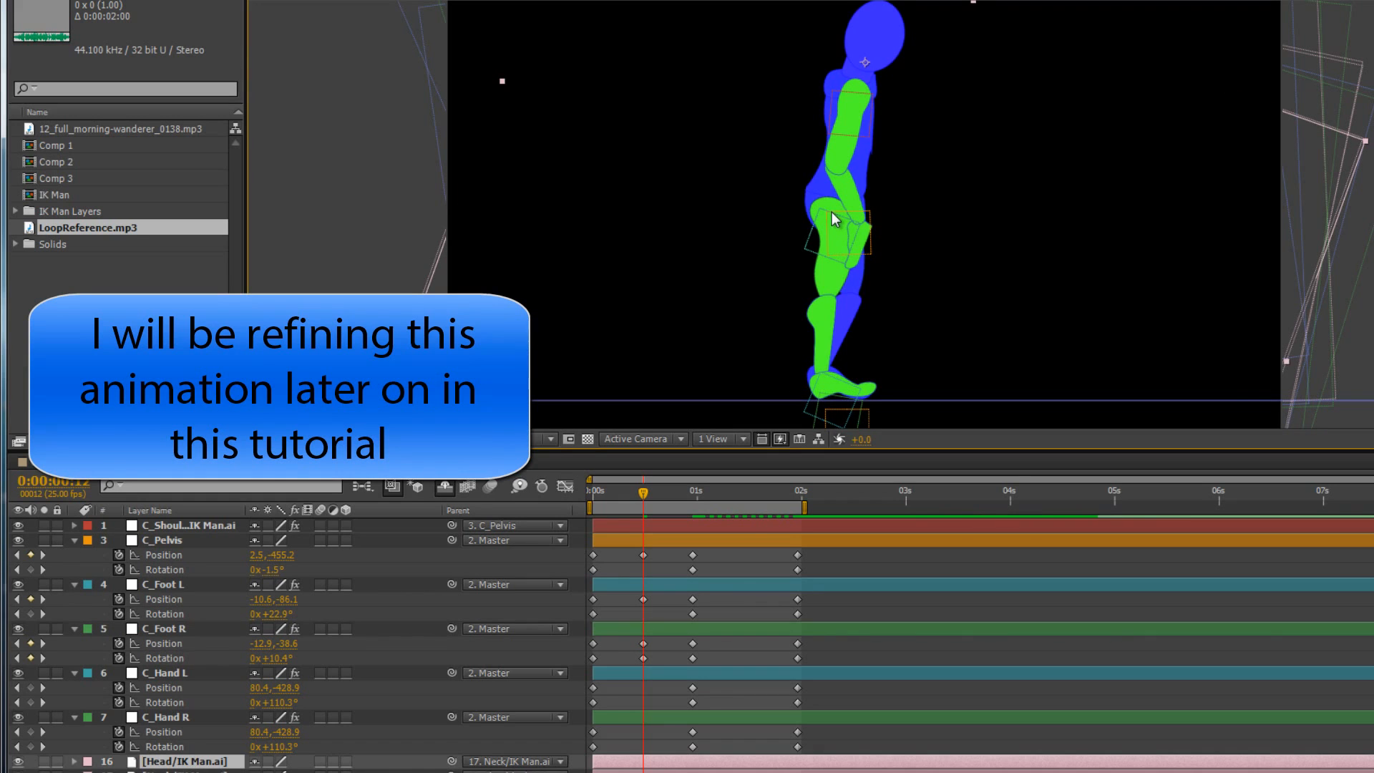
click(161, 540)
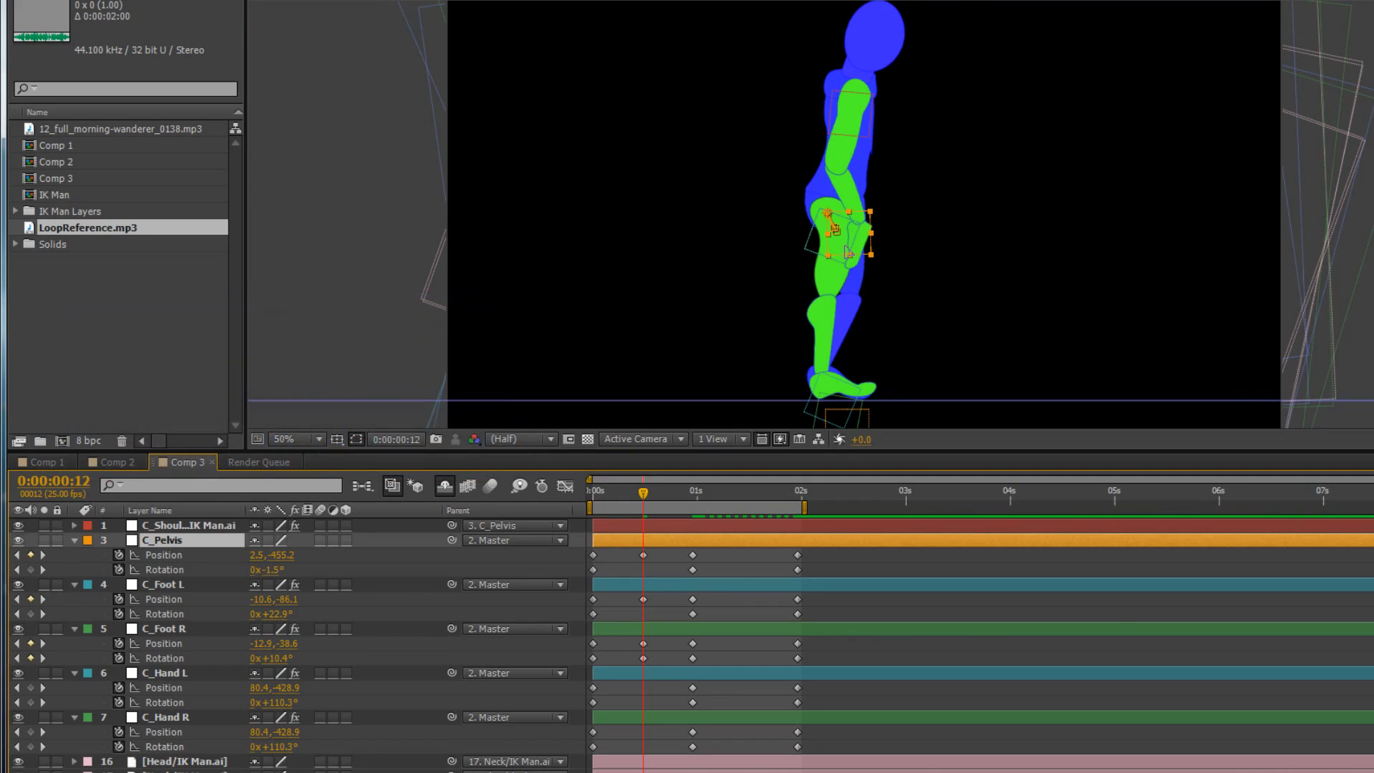
drag(846, 249, 847, 251)
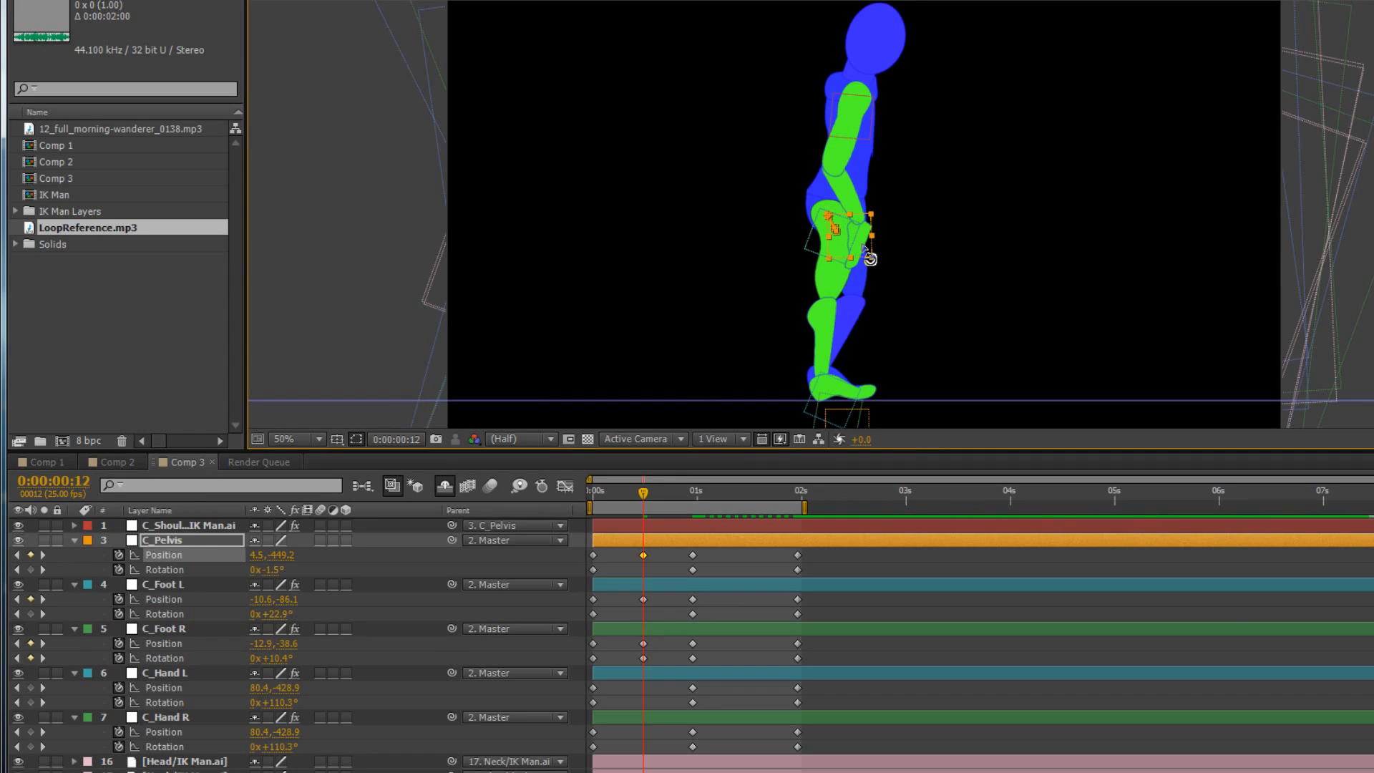
drag(870, 258, 871, 254)
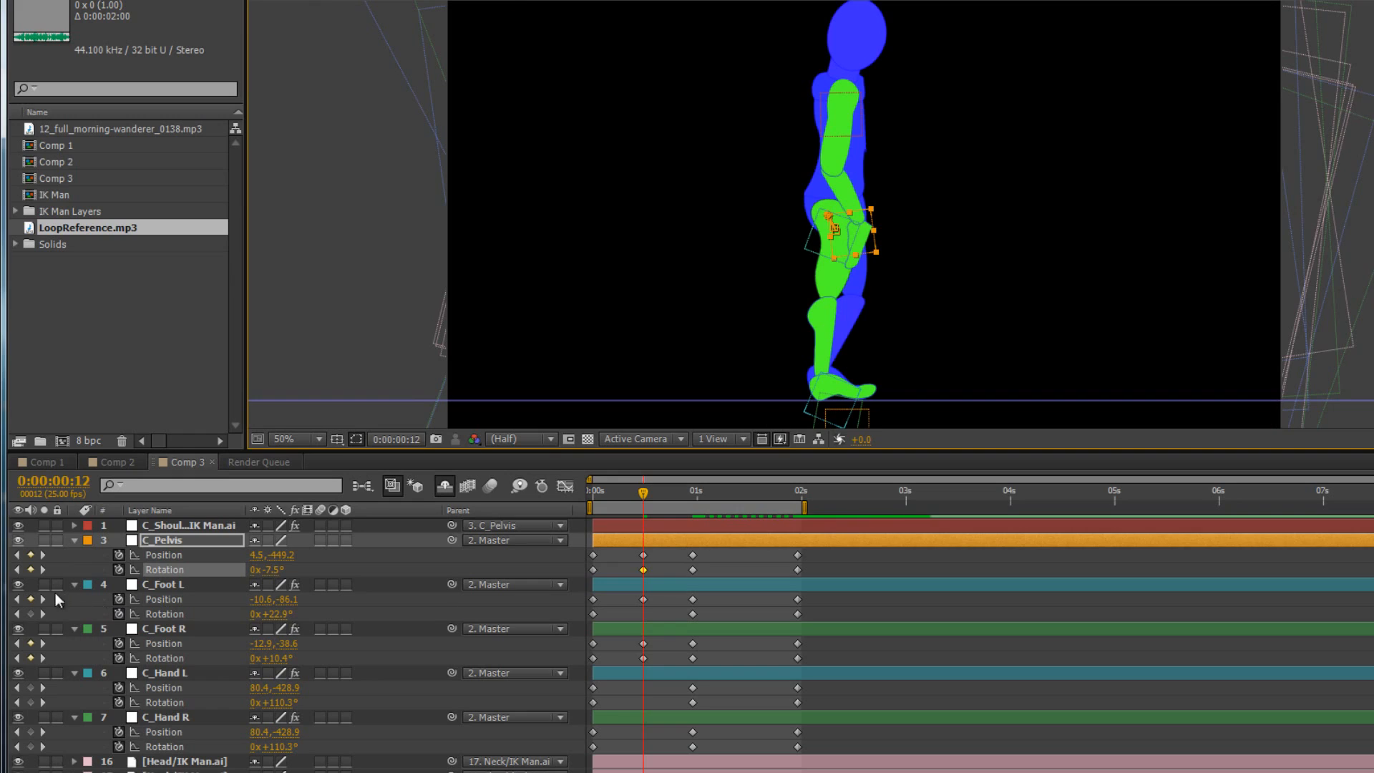
Lift C_Foot L at 0:00:00:12 to about -24.6, -182.1 and rotate it to about 22.1°
click(169, 586)
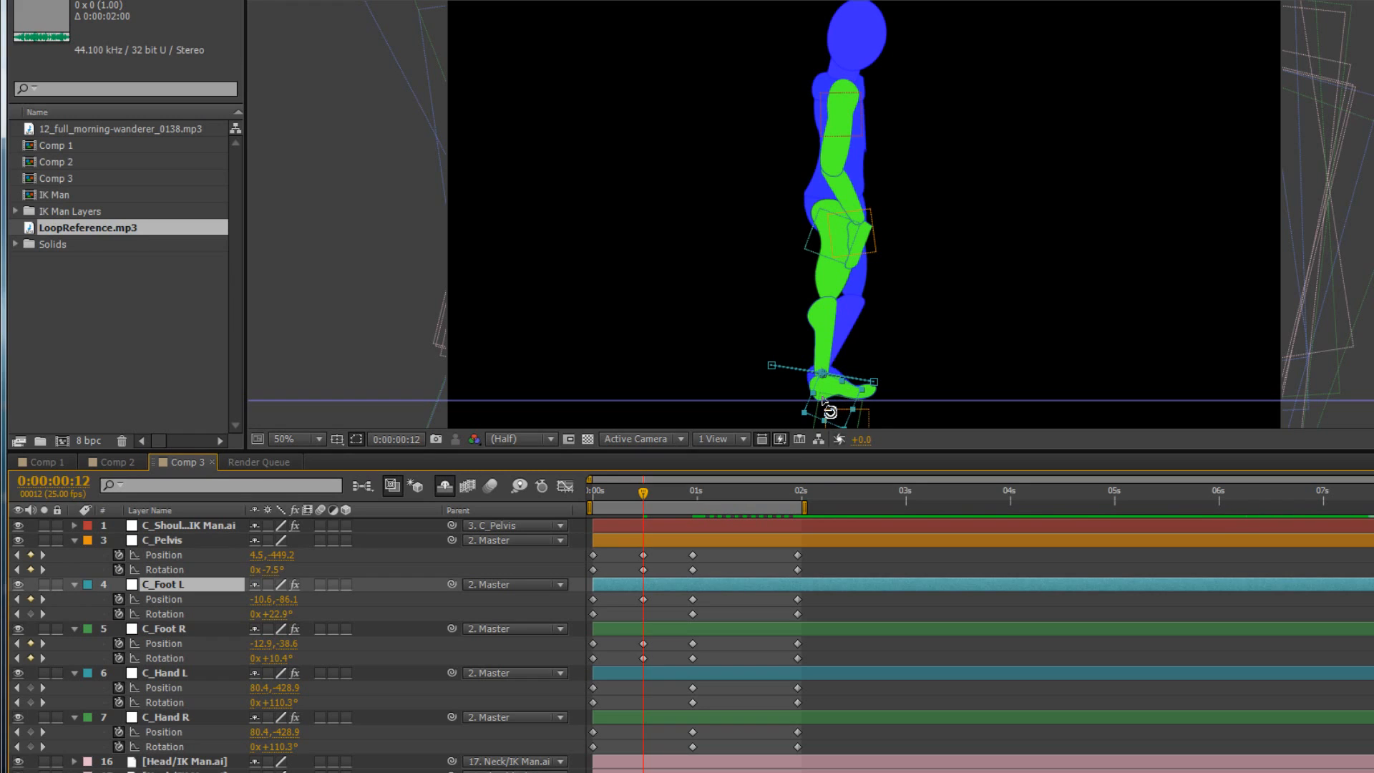
mouse_move(822, 395)
mouse_down()
mouse_move(817, 358)
mouse_move(827, 378)
mouse_up()
key(w)
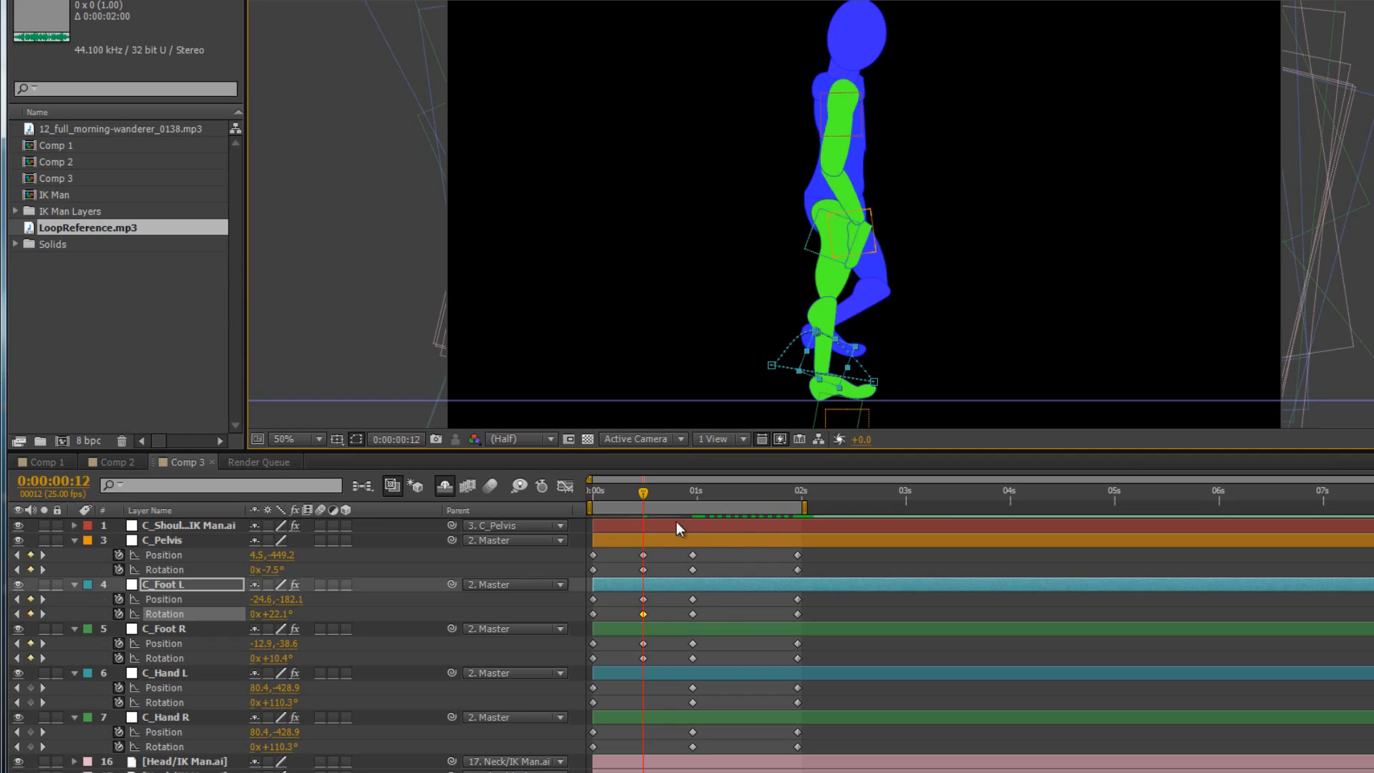
Copy C_Pelvis's Position and Rotation keyframes from 0:00:00:12 to 0:00:01:12
drag(641, 498, 743, 520)
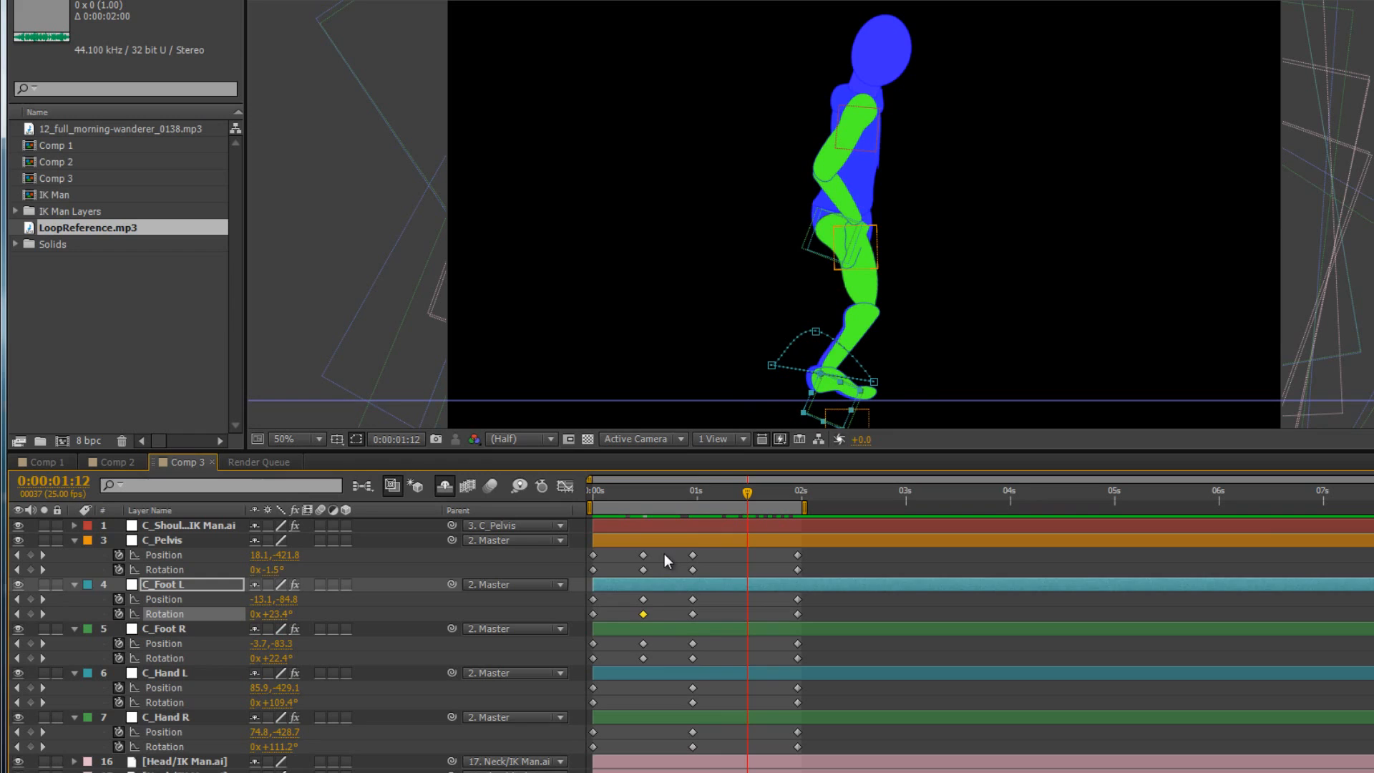
drag(664, 552, 630, 574)
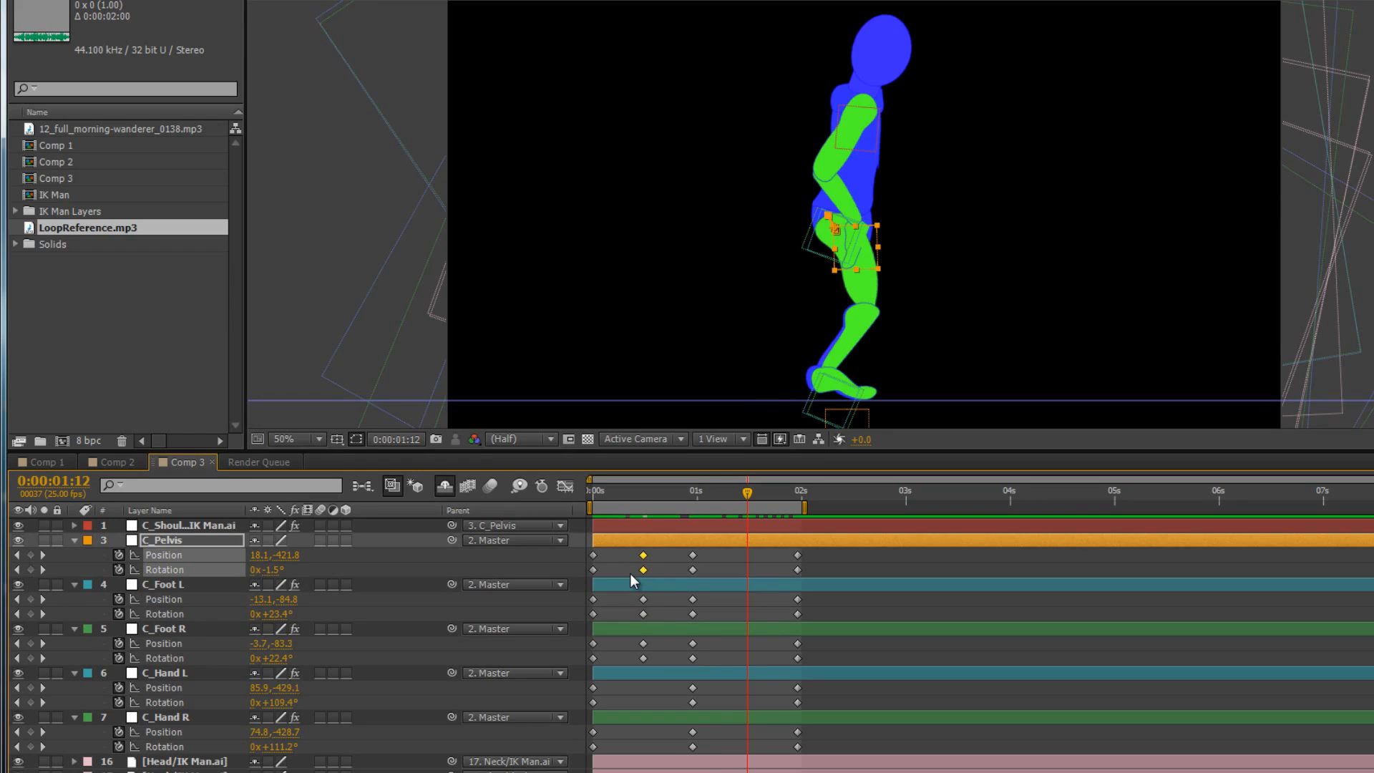
key(ctrl+c)
key(ctrl+v)
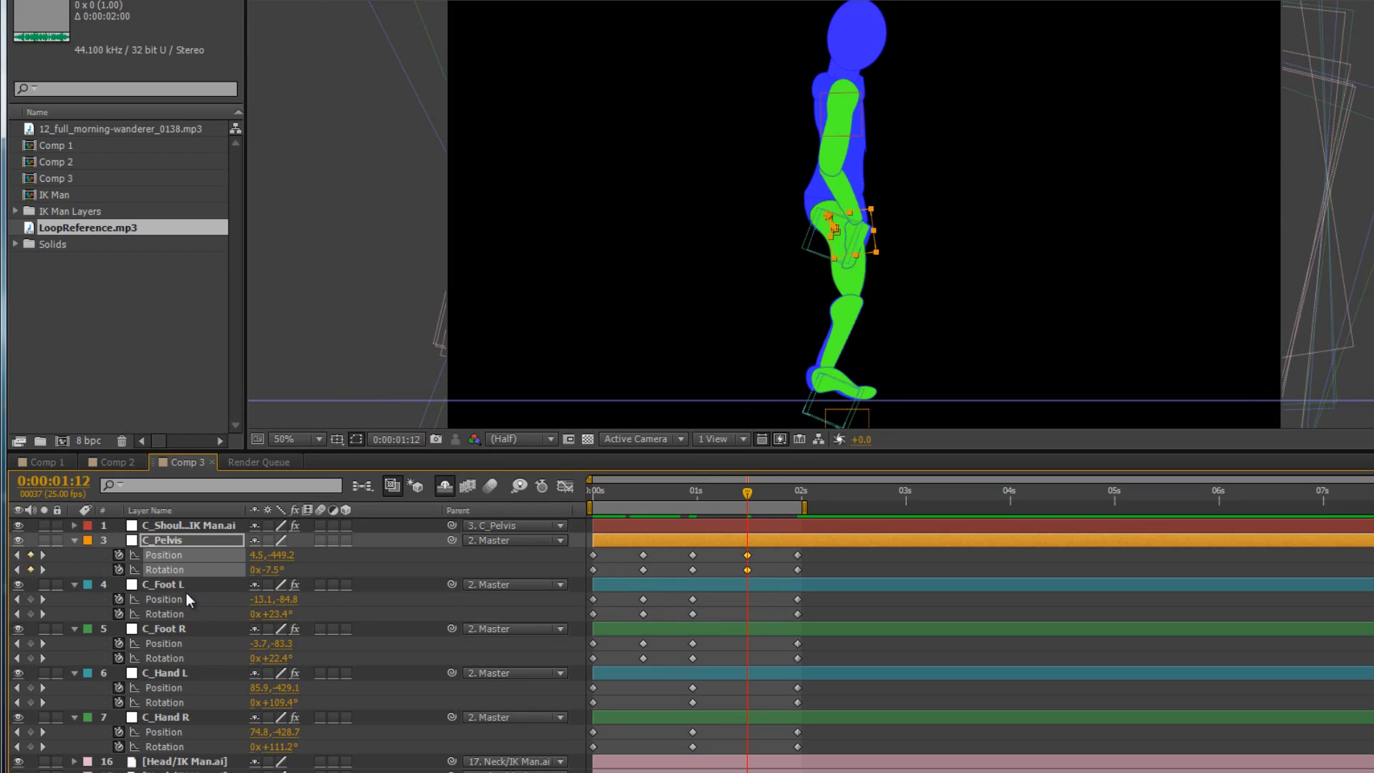
Copy C_Foot L's Position and Rotation keyframes at 0:00:00:12 onto C_Foot R at 0:00:01:12
click(651, 607)
drag(662, 594, 633, 628)
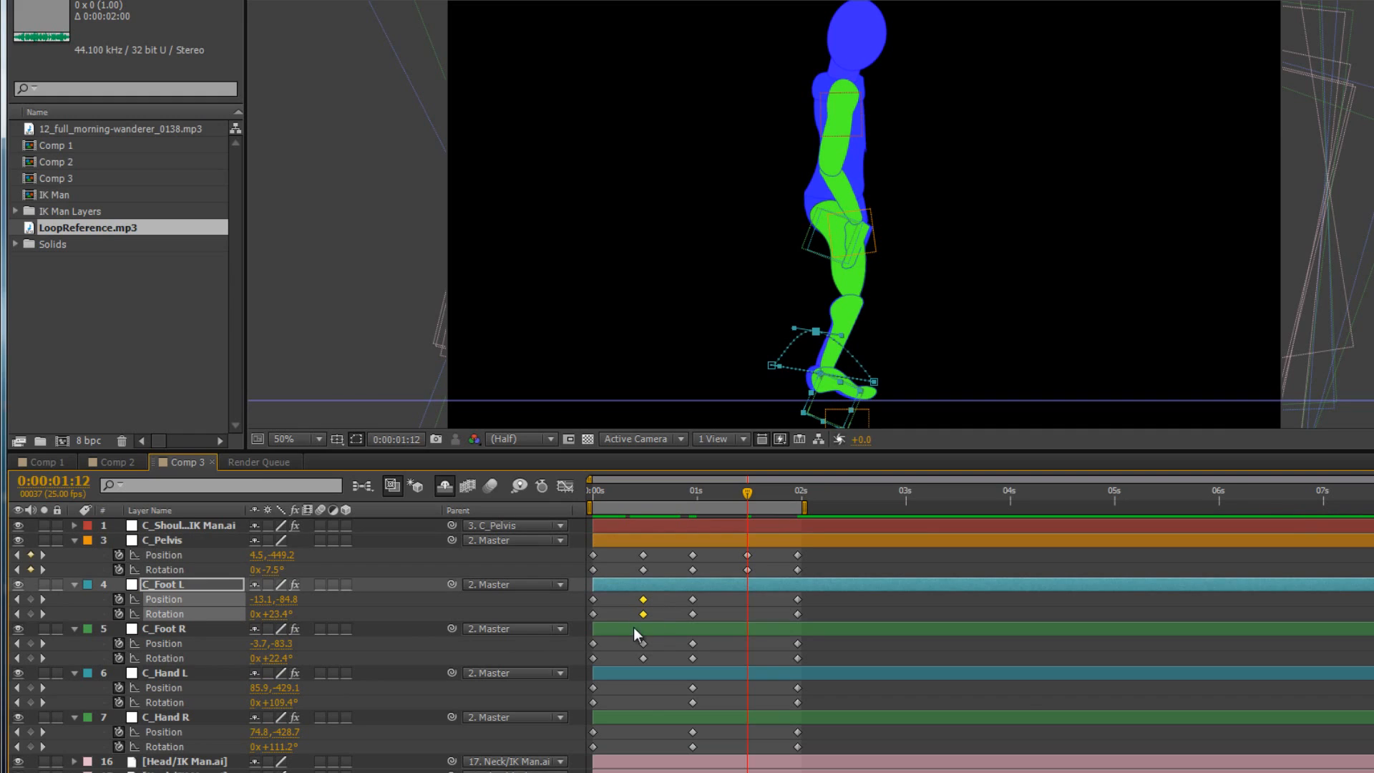
click(190, 629)
key(ctrl+v)
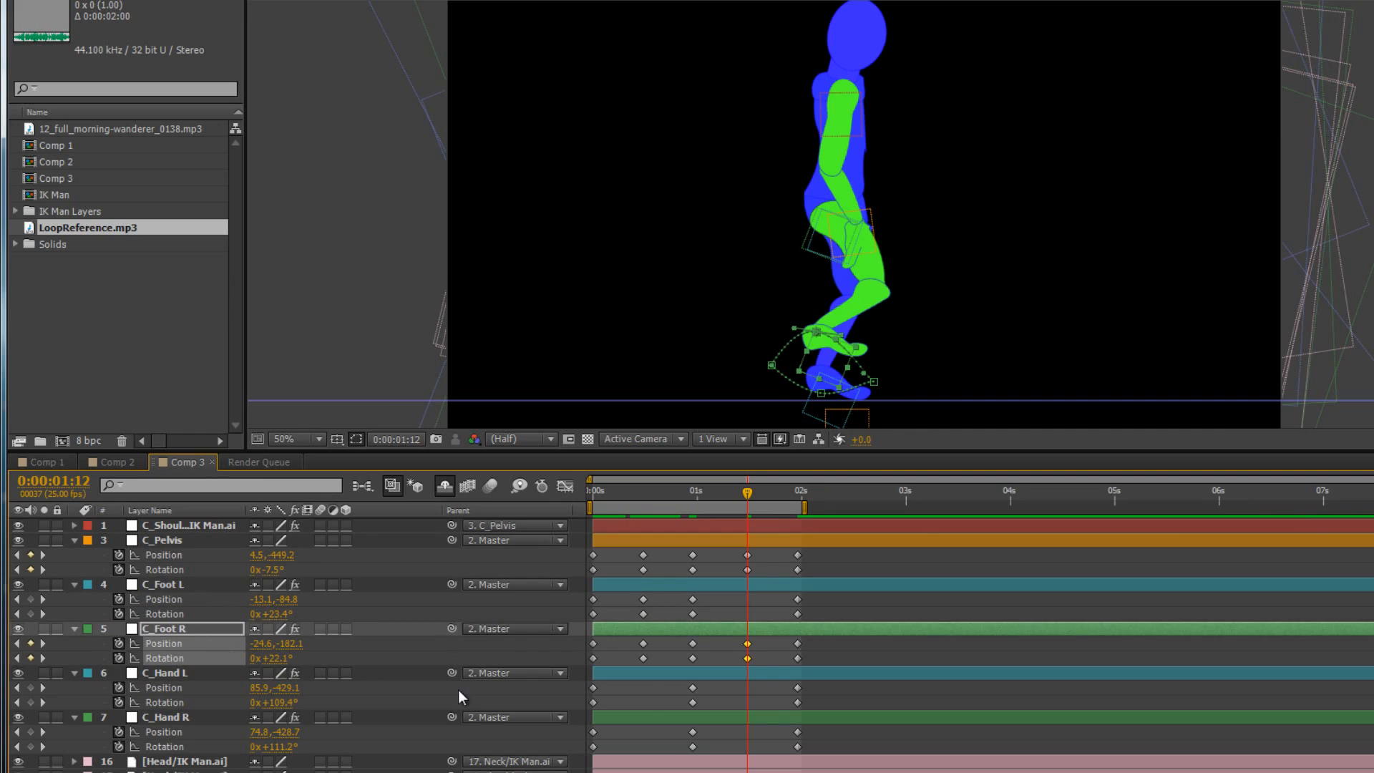
Copy C_Foot R's Position and Rotation keyframes at 0:00:00:12 onto C_Foot L at 0:00:01:12, and preview the walk
drag(628, 658, 628, 658)
click(658, 584)
key(ctrl+v)
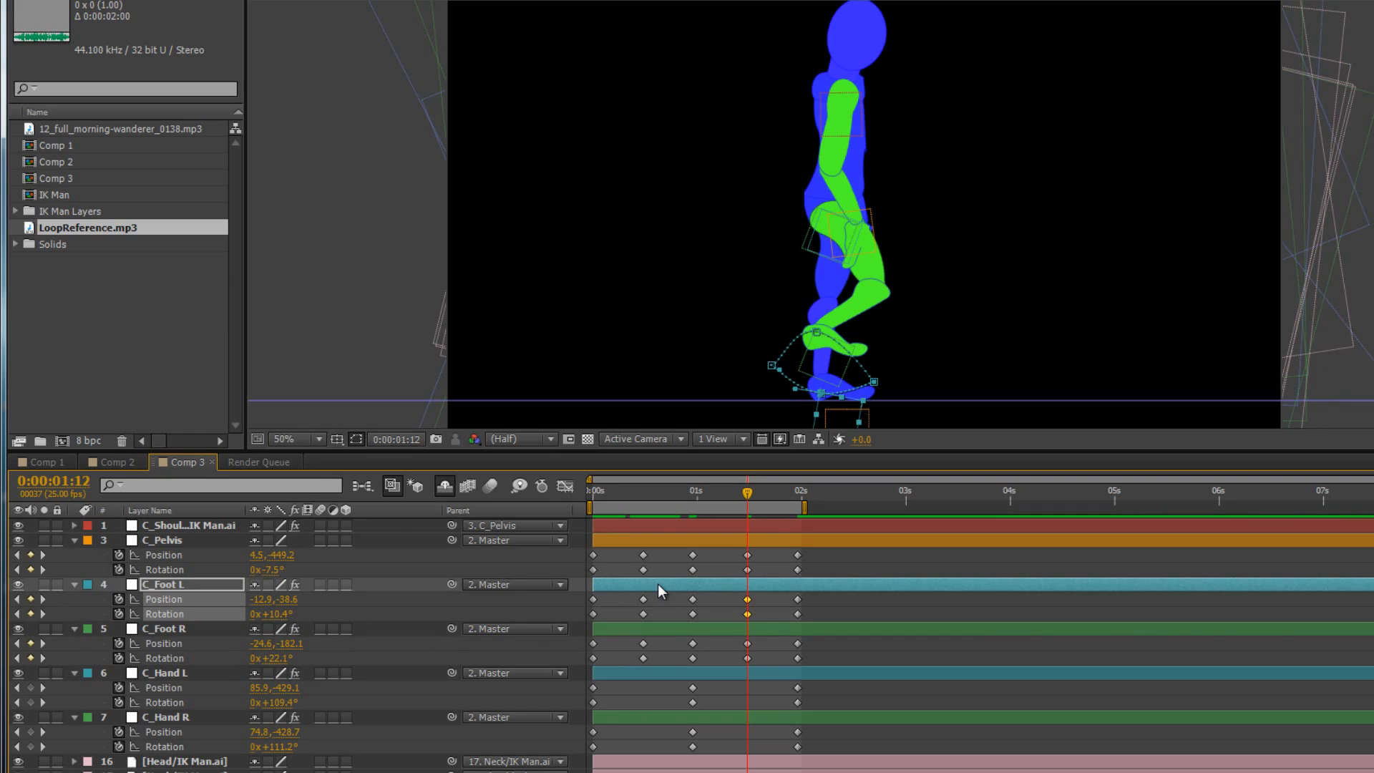
key(space)
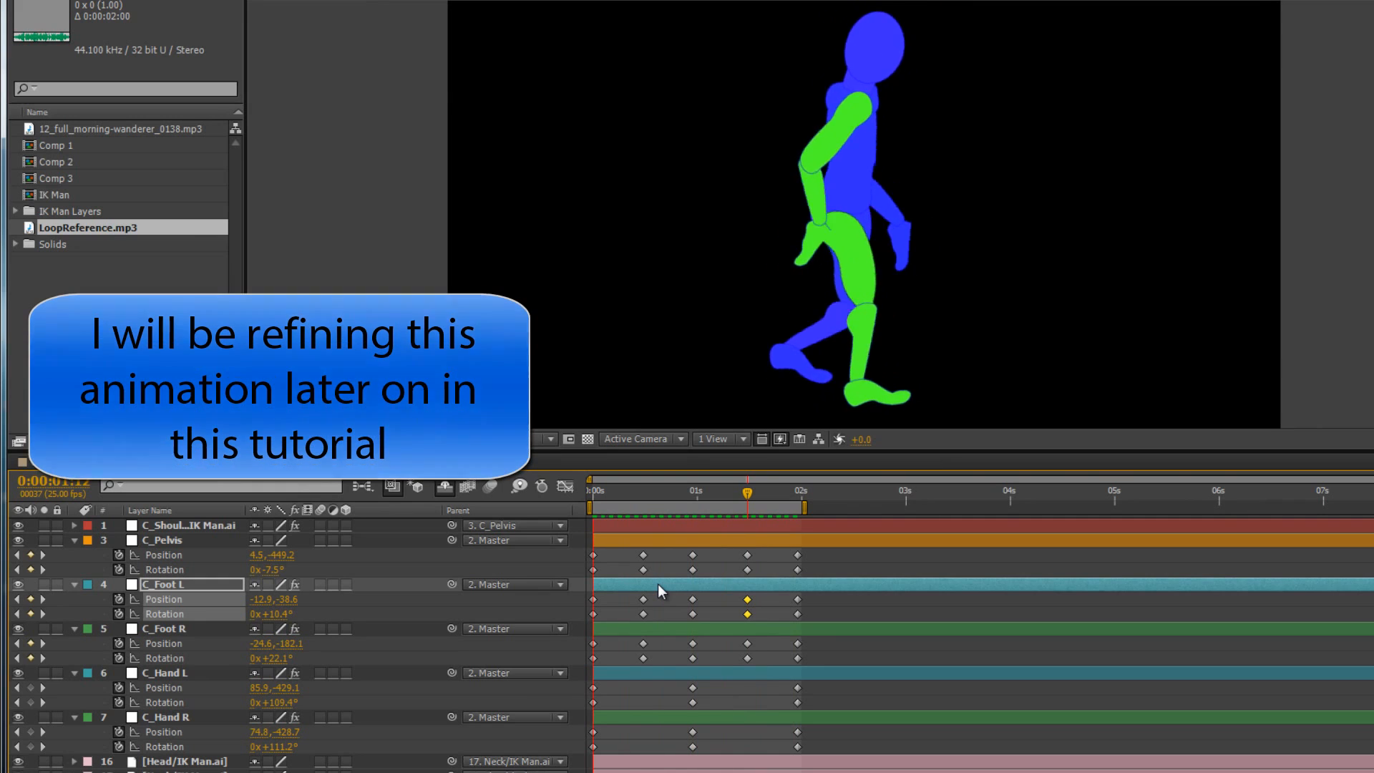
key(space)
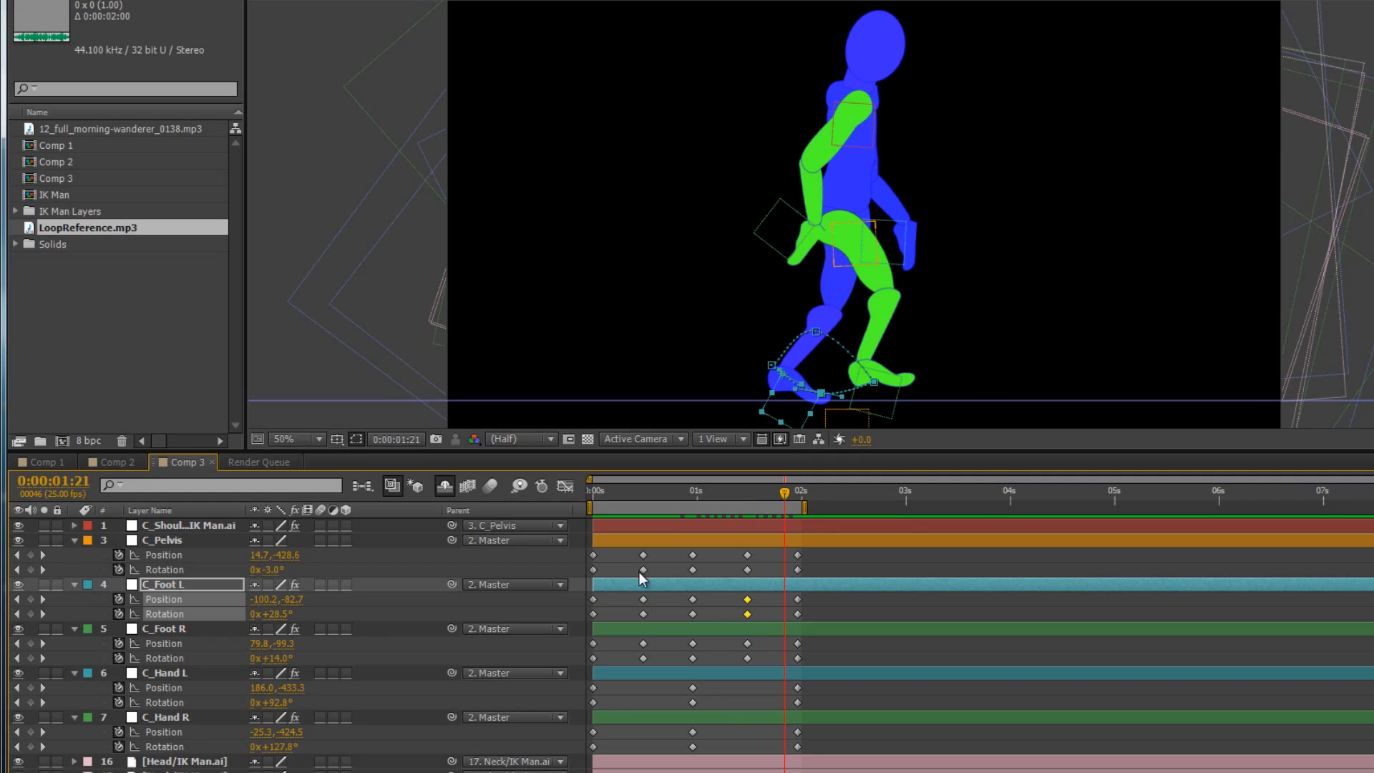
Apply Easy Ease to all Position and Rotation keyframes of the pelvis, foot and hand controllers
drag(823, 555, 570, 574)
drag(573, 642, 579, 760)
key(k)
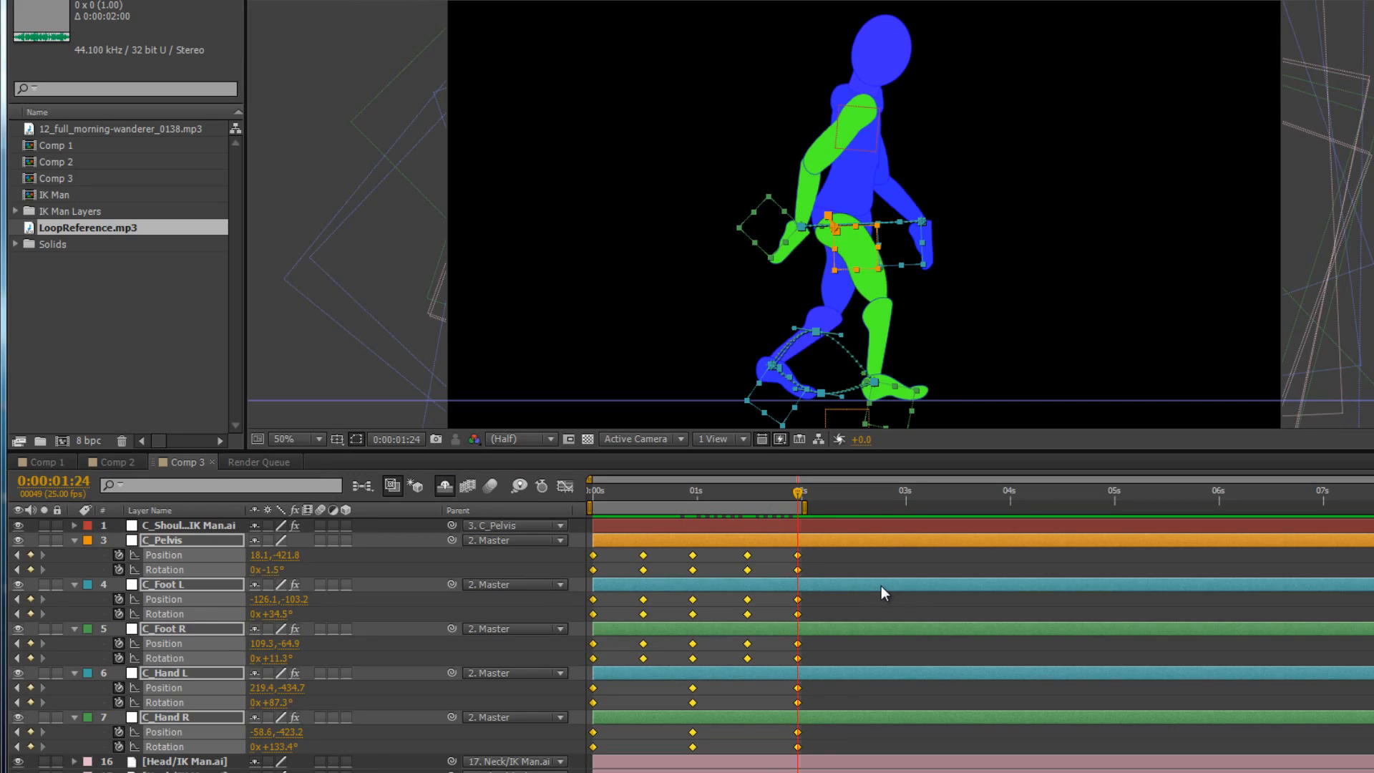
right_click(800, 559)
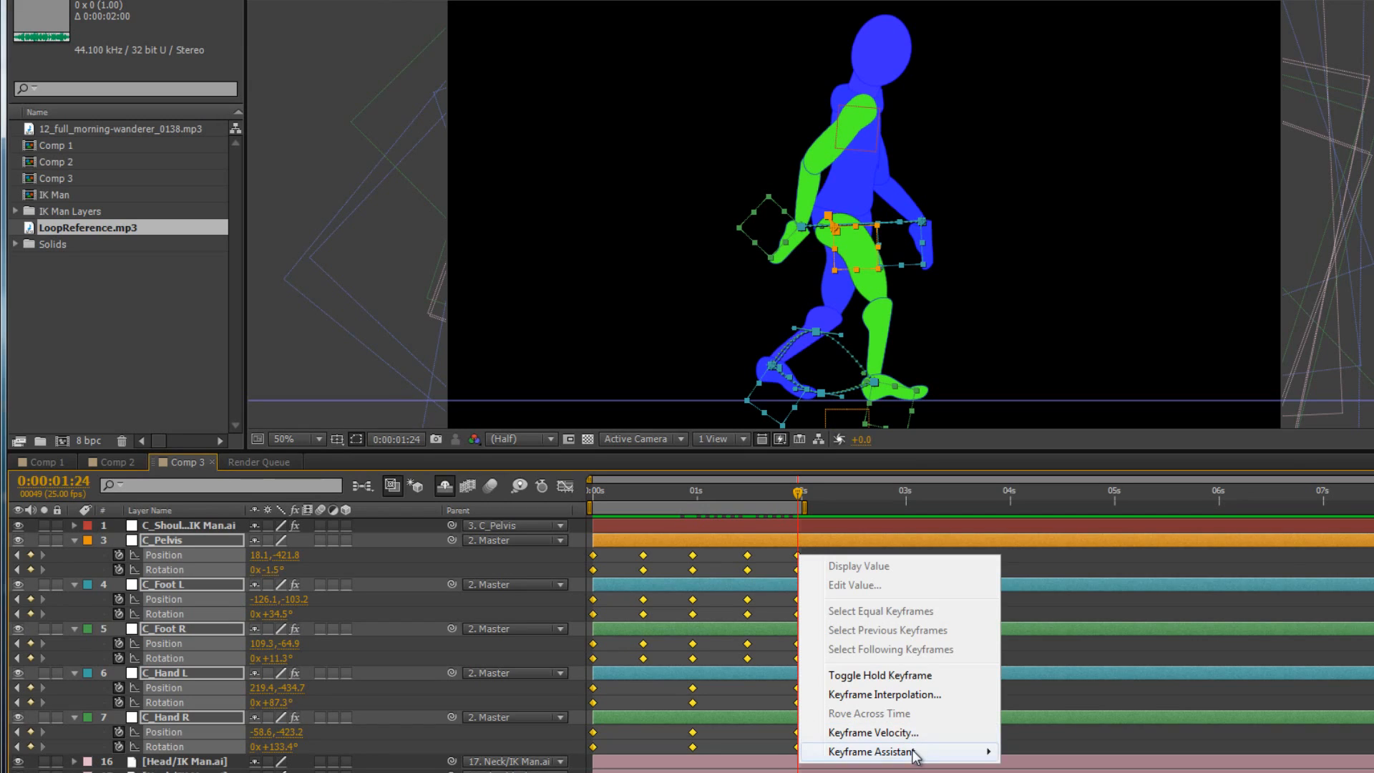
mouse_move(918, 752)
click(1066, 584)
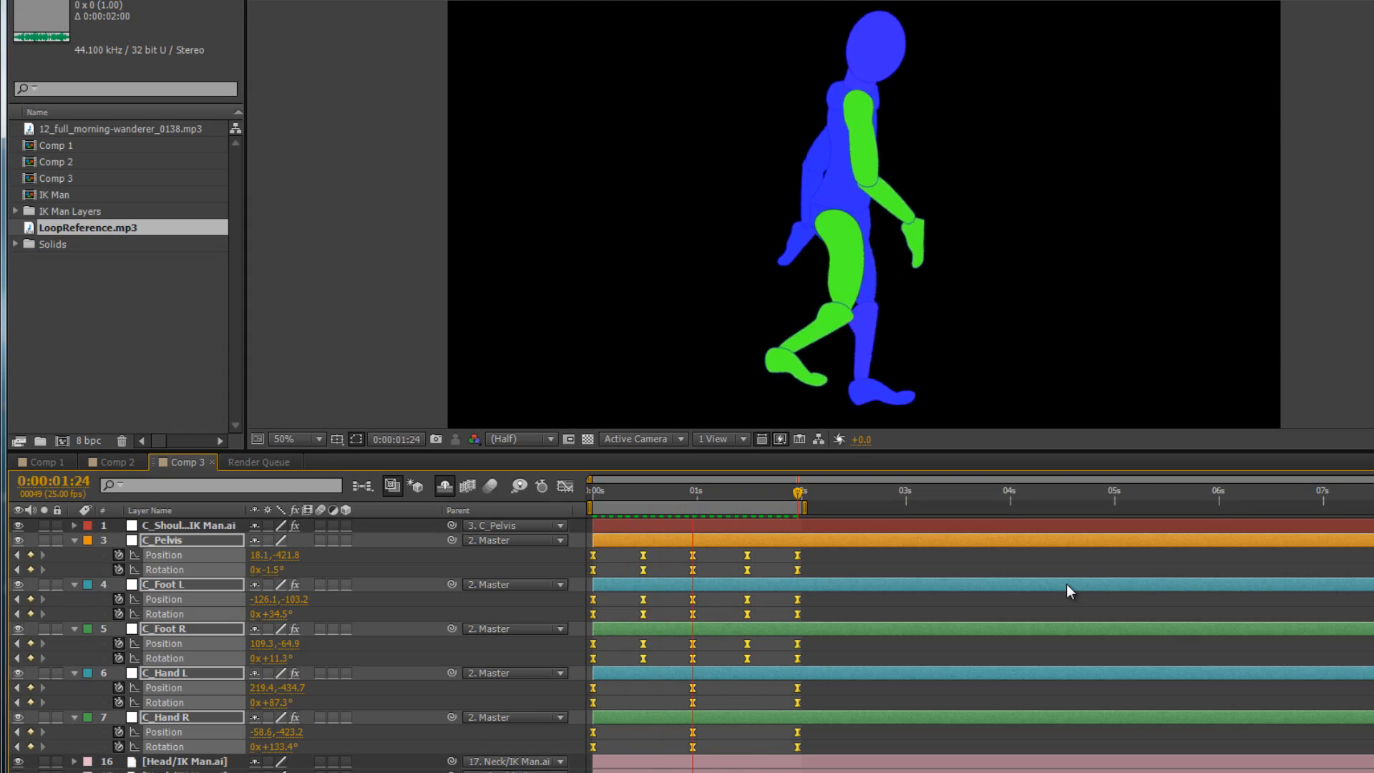
Extend the work area to the full composition and add expressions to the selected controllers' Position and Rotation properties
key(space)
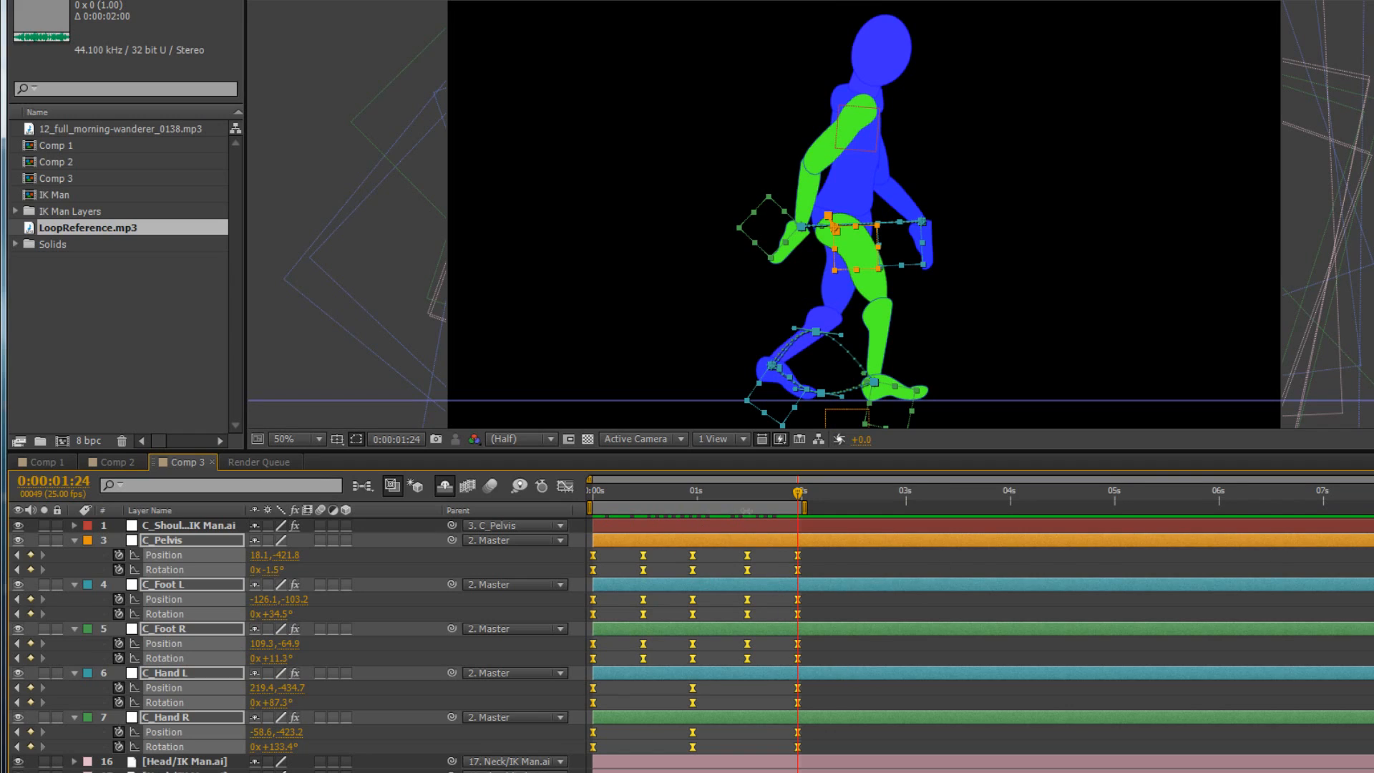
double_click(747, 508)
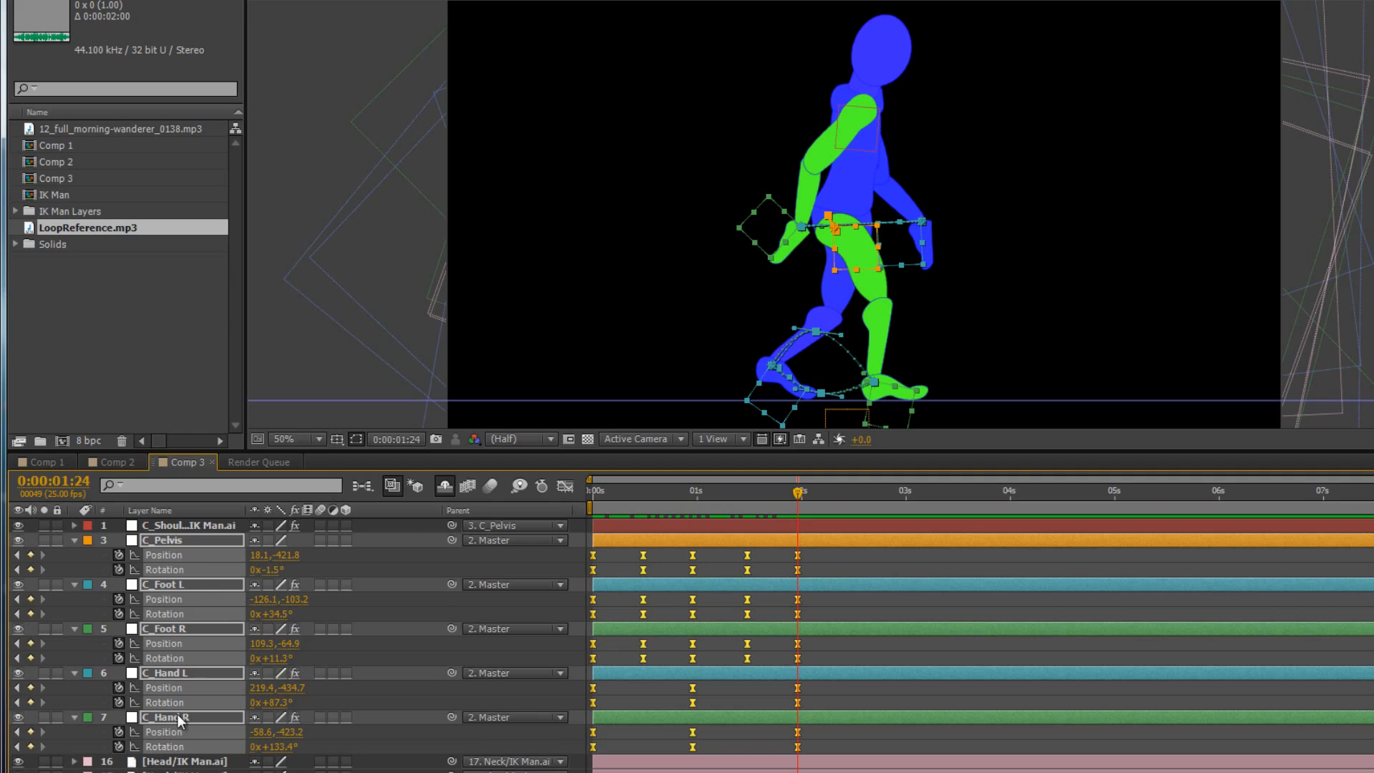
alt+click(118, 556)
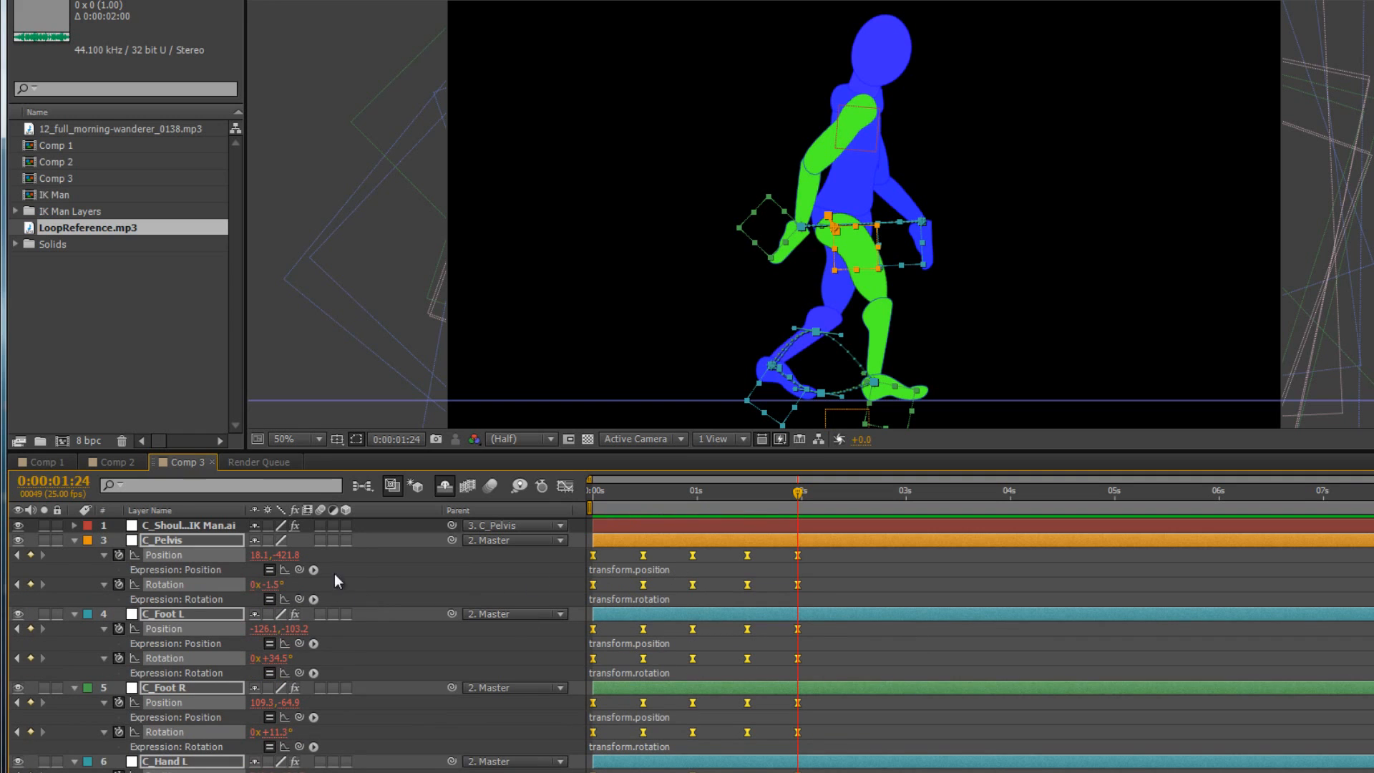
Replace C_Pelvis's Position expression with loopOut("cycle")
click(676, 572)
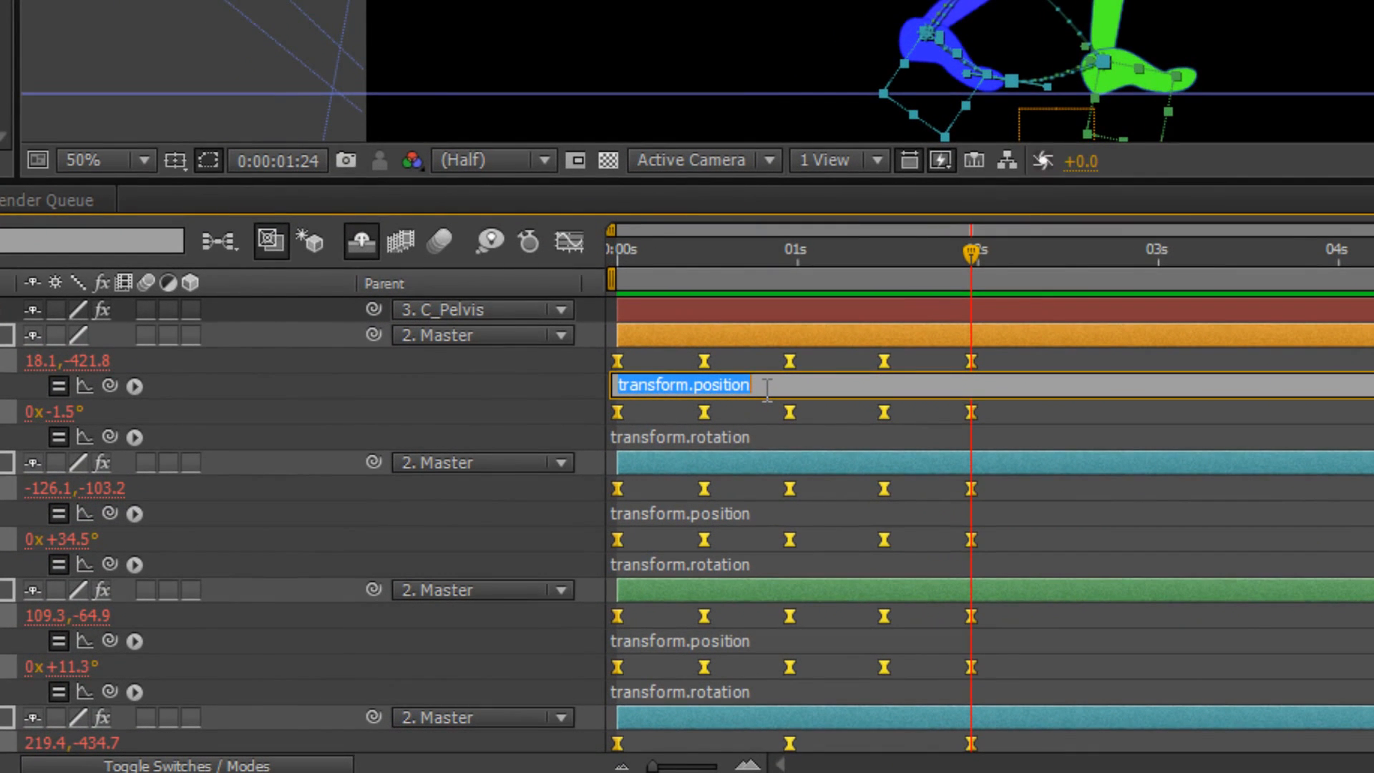
text(loop)
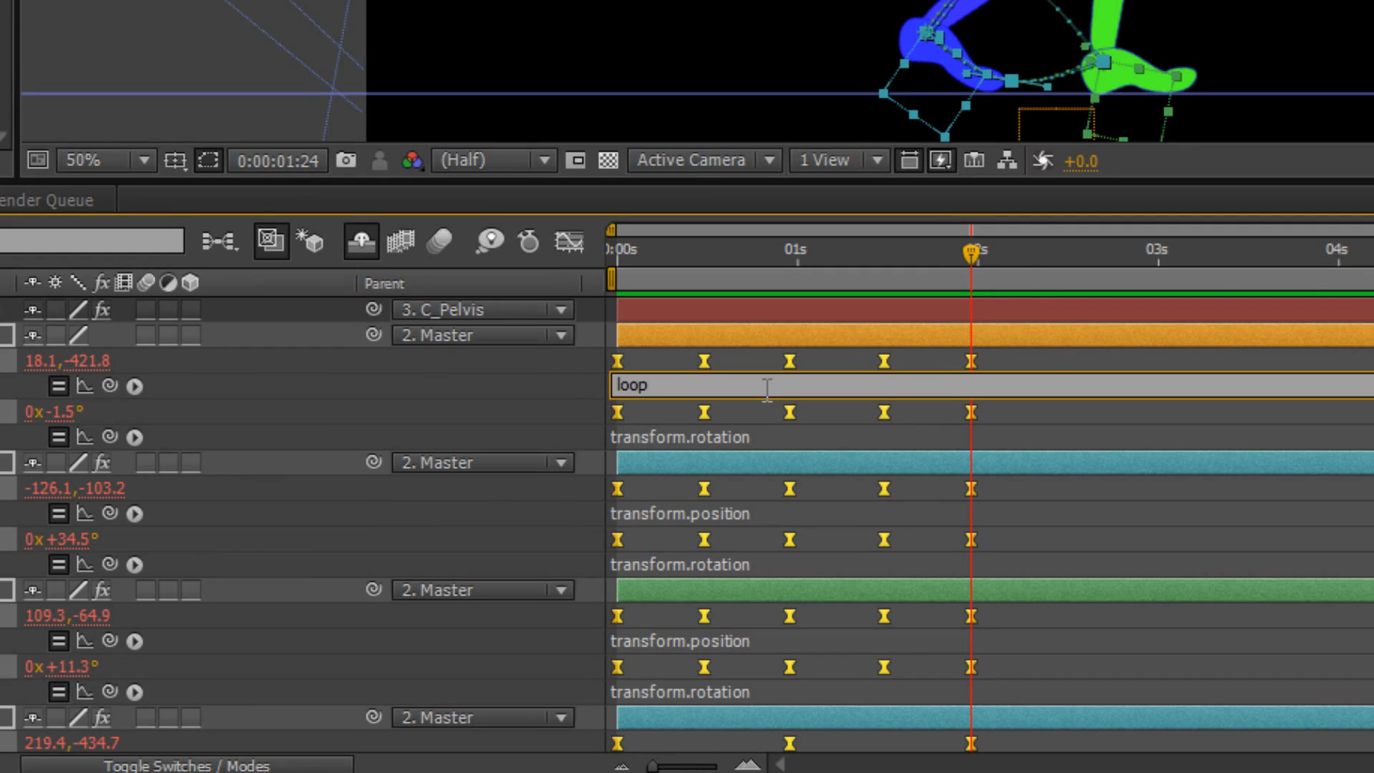
text(O)
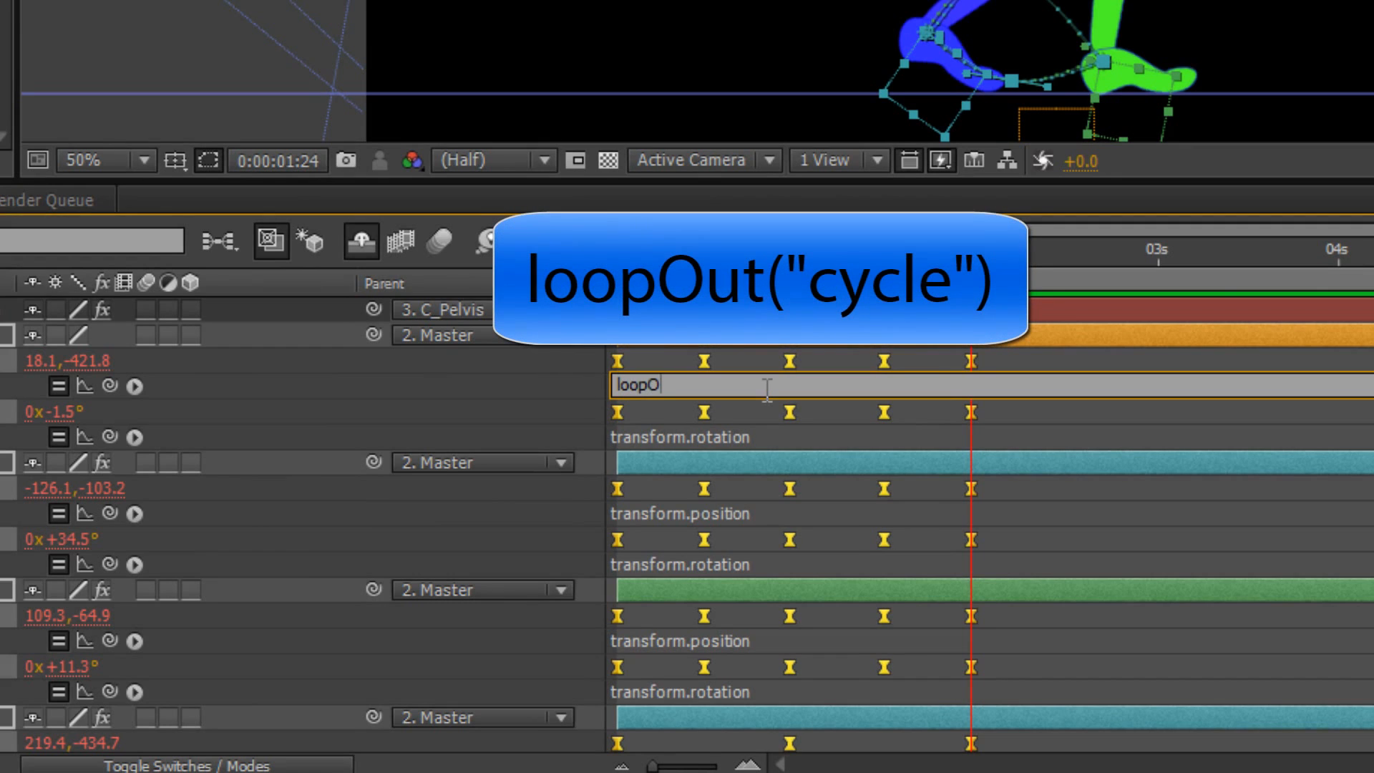
text(ut()
text("cycle"))
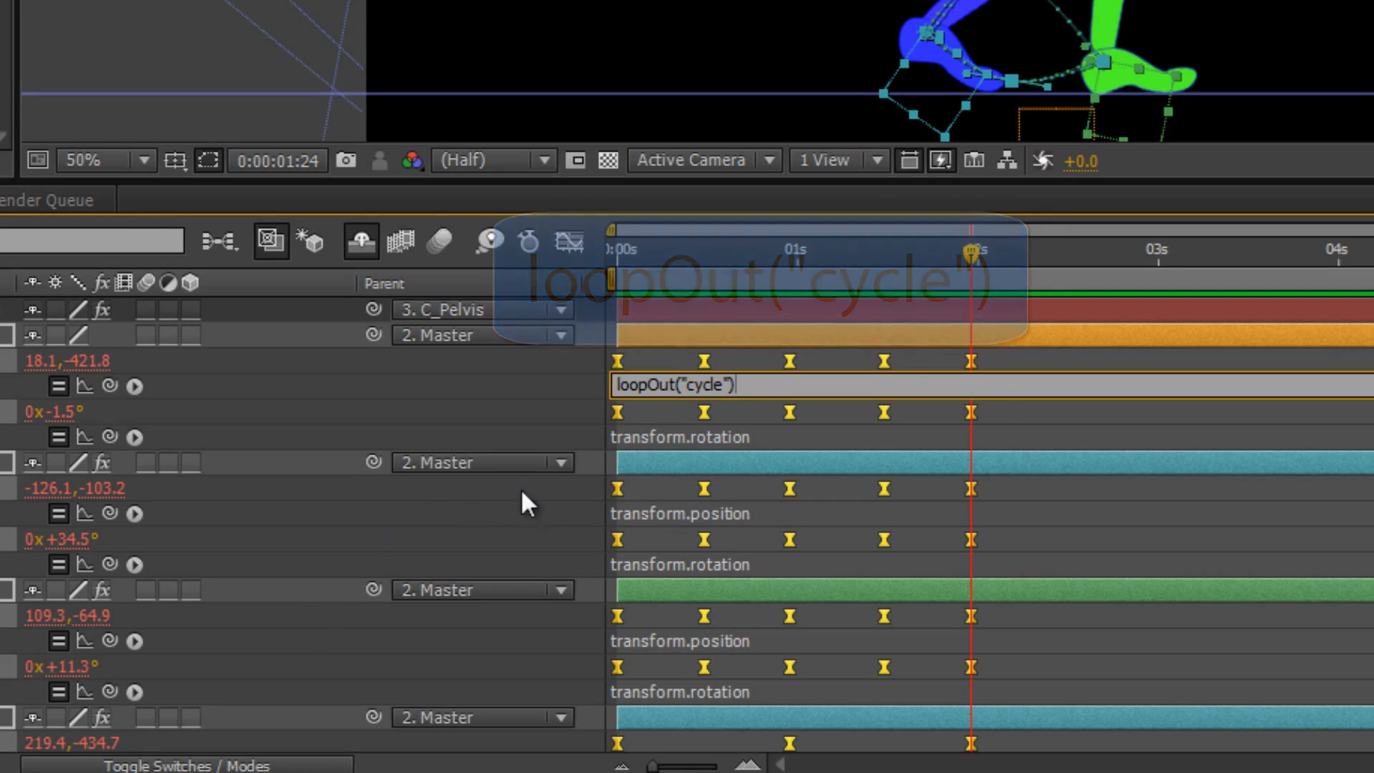
Copy the loopOut("cycle") expression from C_Pelvis's Position to its Rotation
drag(775, 379, 572, 390)
key(ctrl+c)
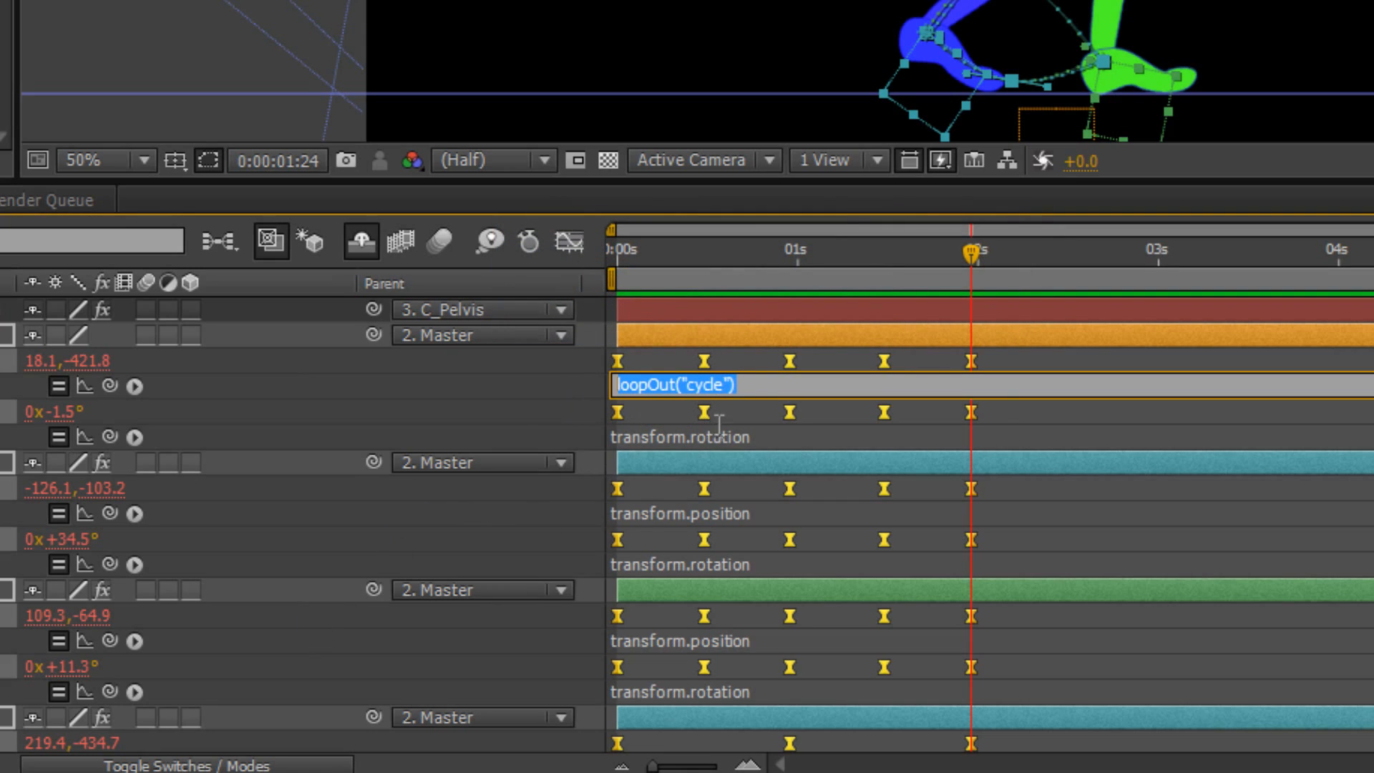
click(755, 436)
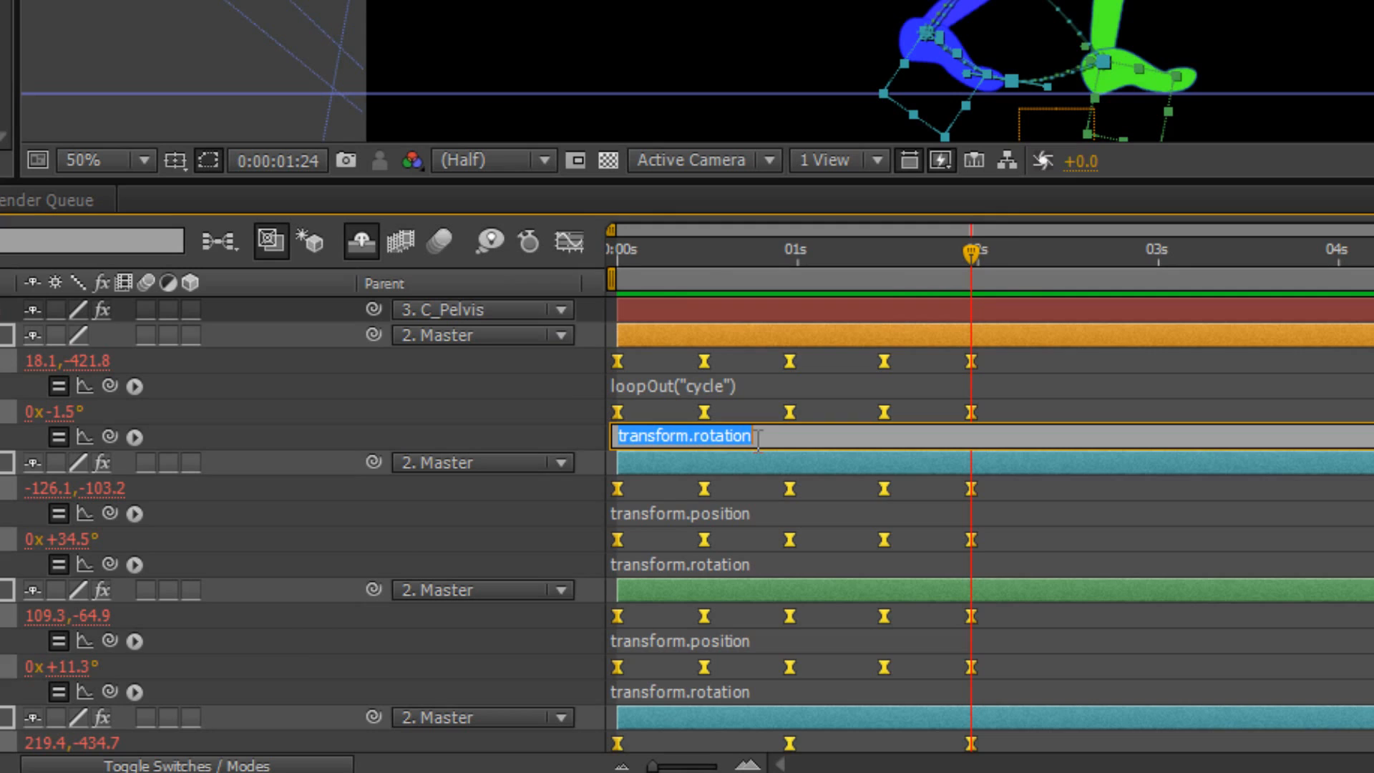
key(ctrl+v)
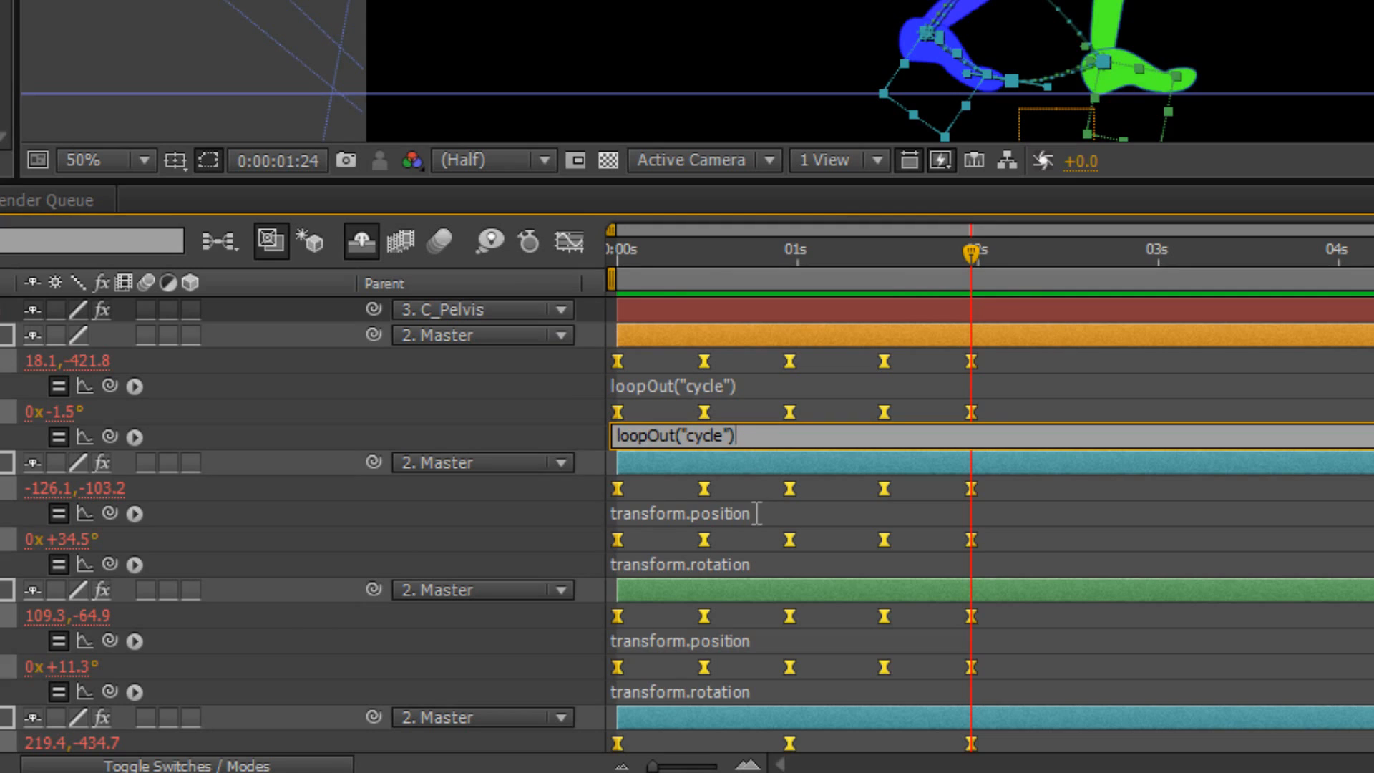
Paste the loopOut("cycle") expression into C_Foot L's Position and Rotation
click(759, 512)
key(ctrl+v)
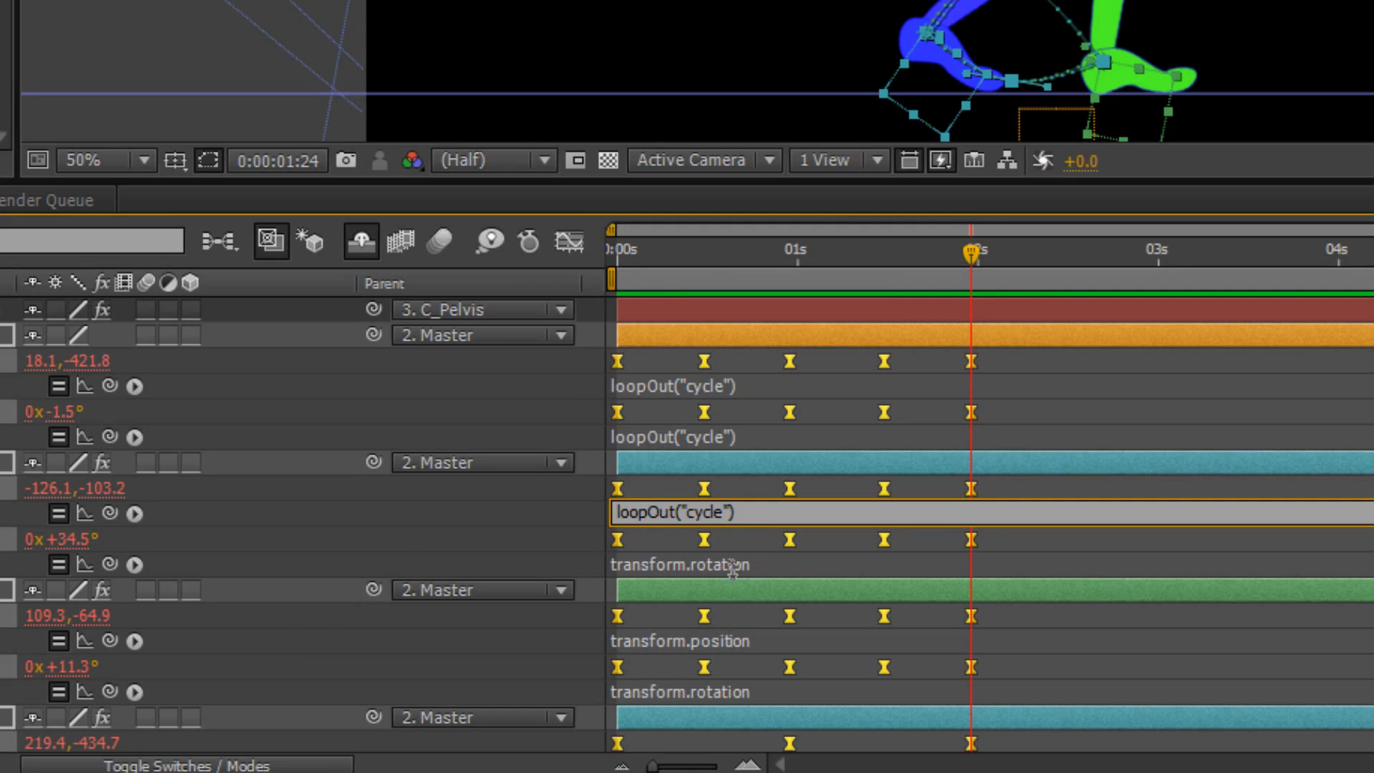
key(KP_Enter)
click(747, 566)
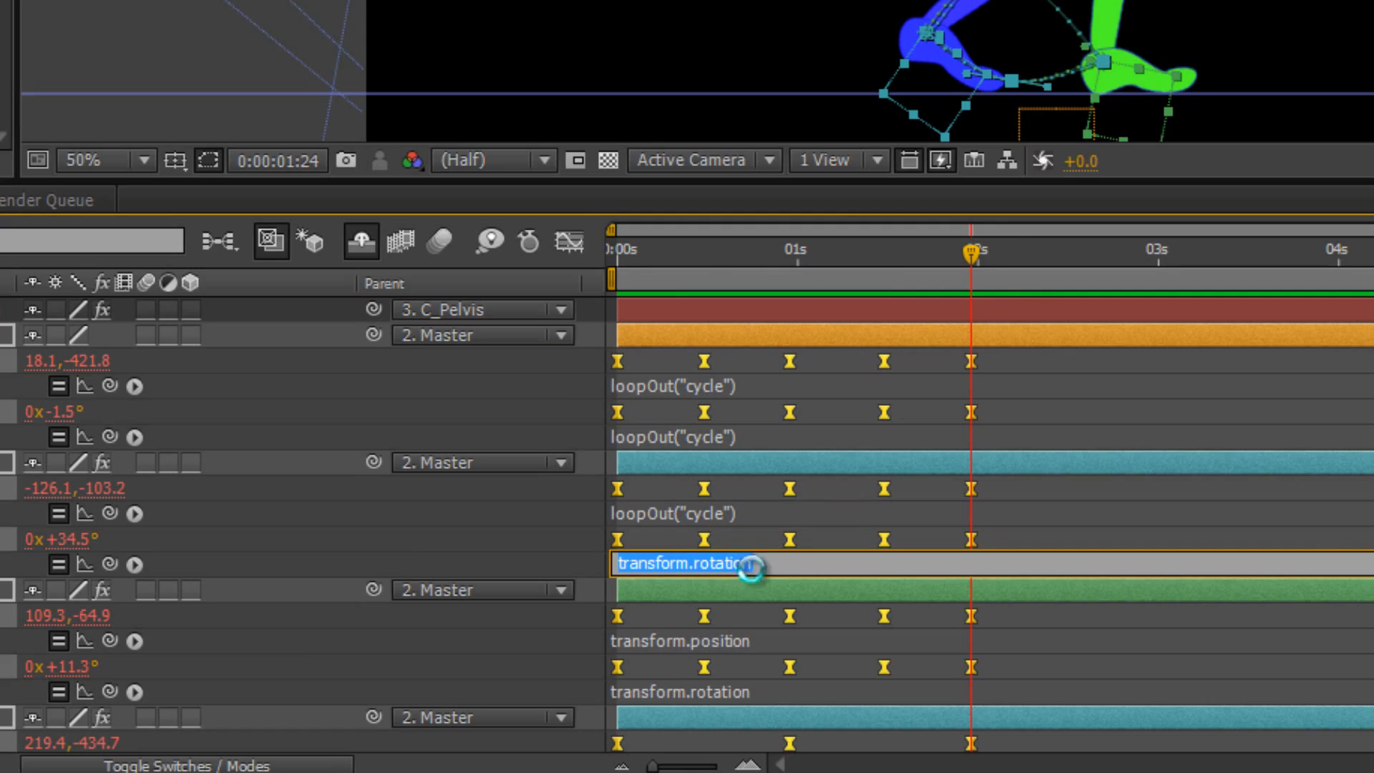
key(ctrl+v)
Paste the loopOut("cycle") expression into C_Foot R's Position and Rotation
click(725, 642)
key(ctrl+v)
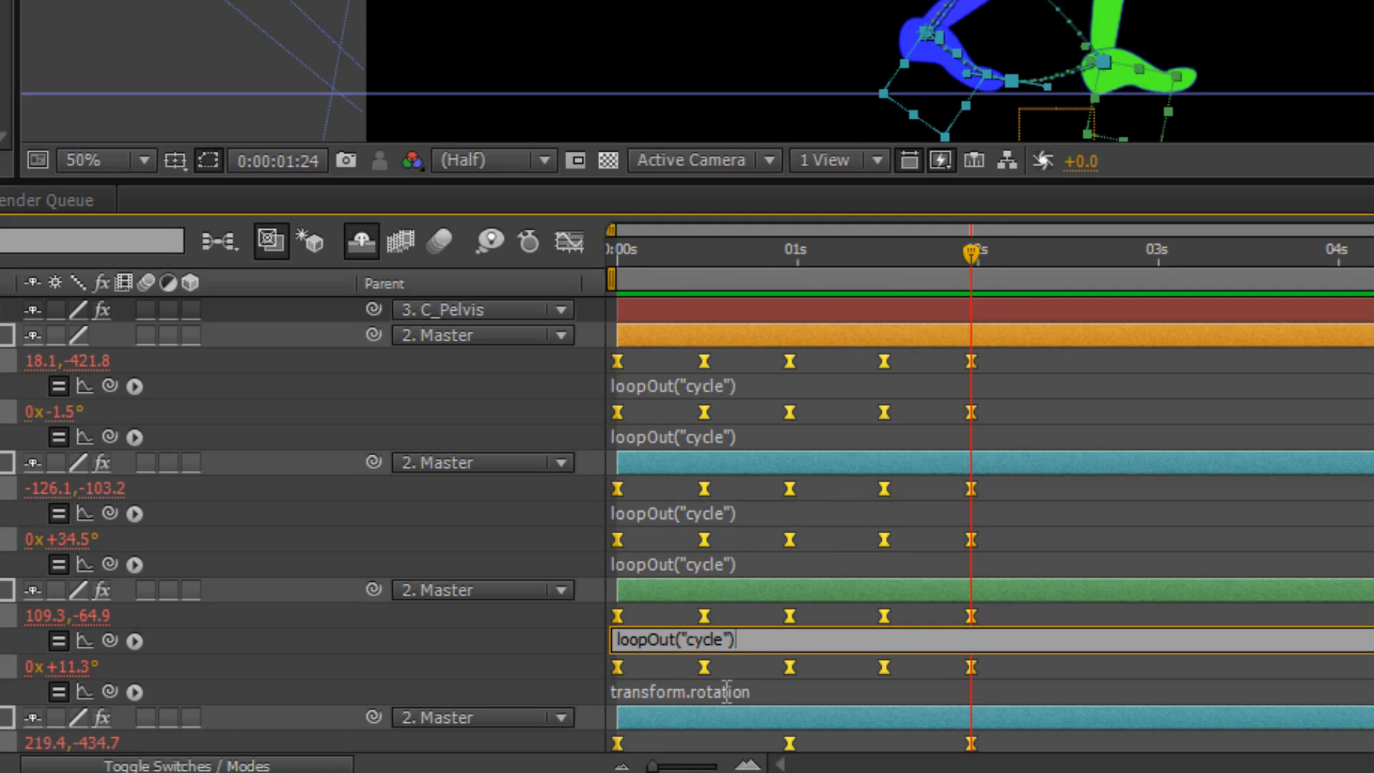
key(KP_Enter)
click(725, 693)
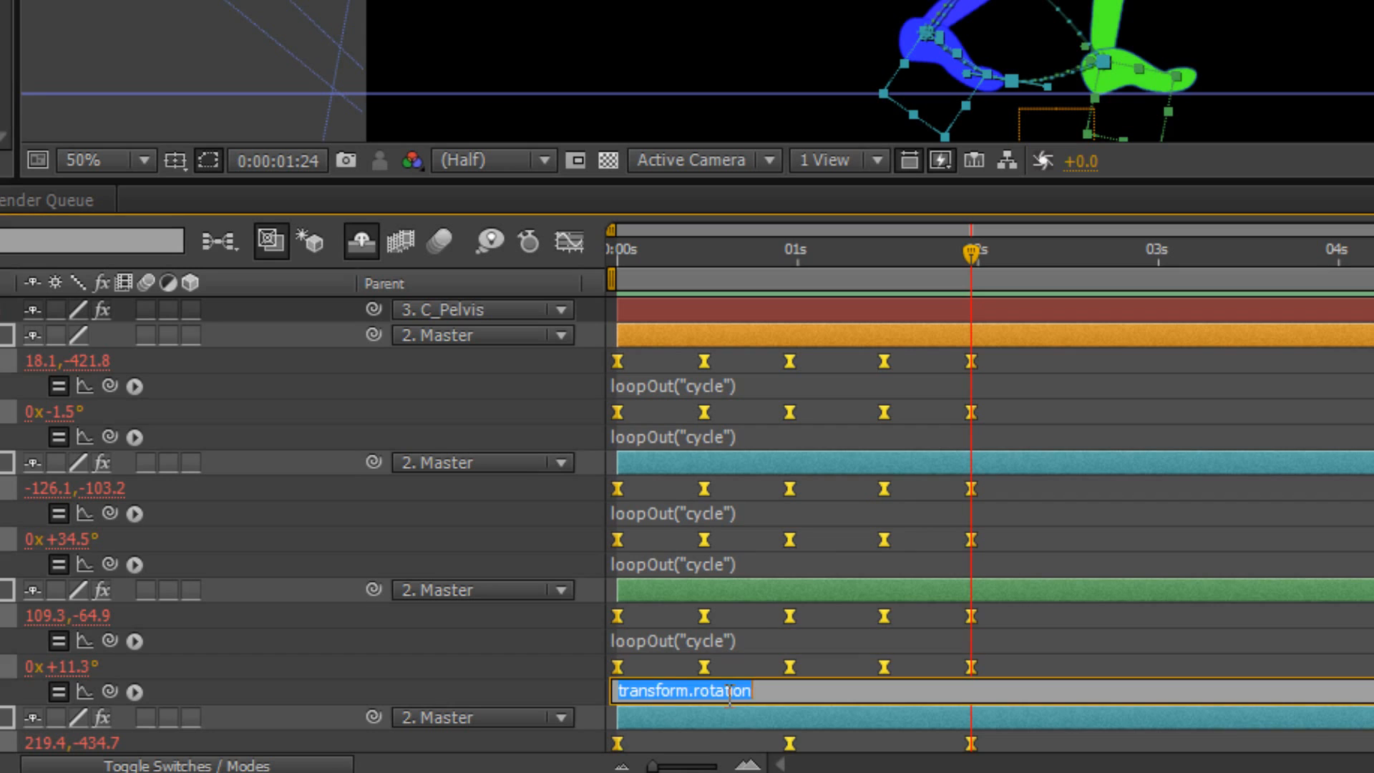
key(ctrl+v)
key(KP_Enter)
Paste the loopOut("cycle") expression into C_Hand L's Position and Rotation
scroll(749, 584, down, 3)
scroll(749, 577, down, 5)
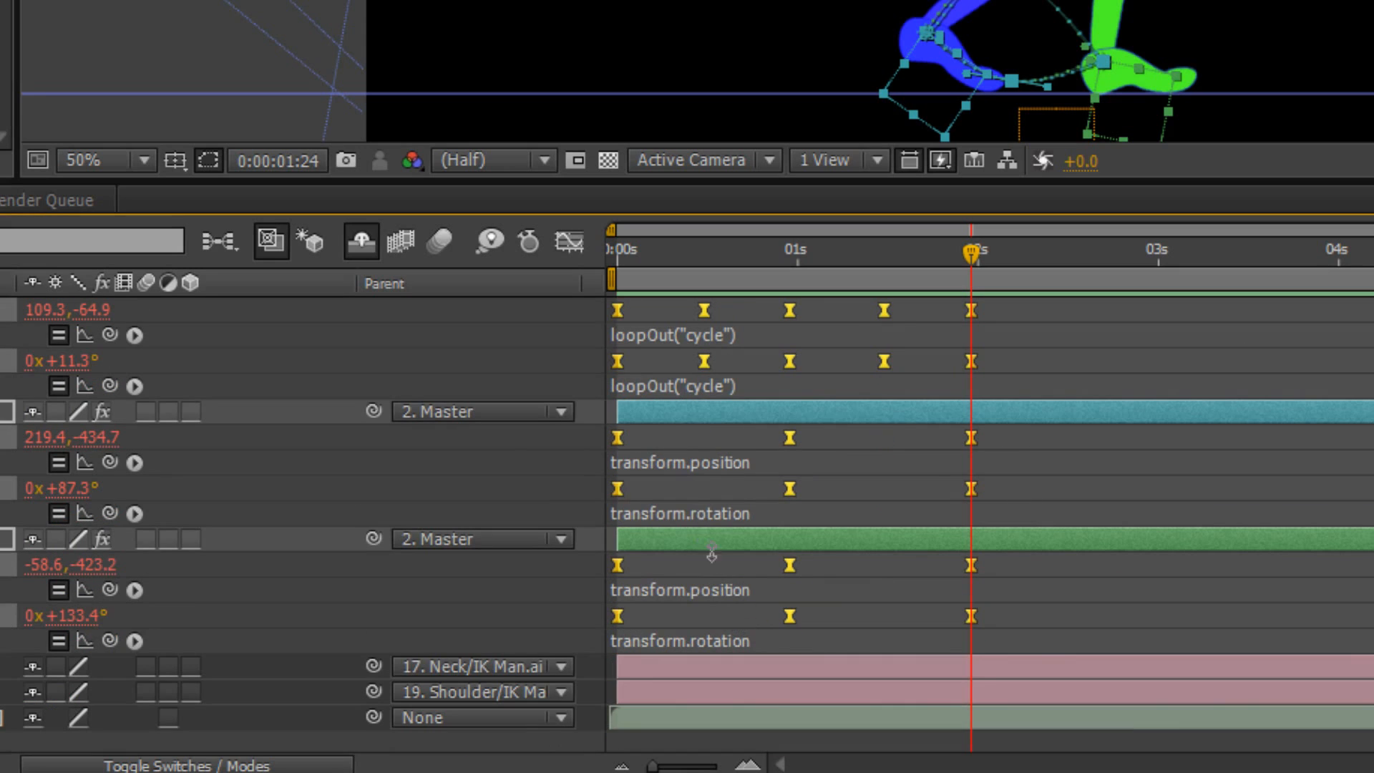
click(693, 465)
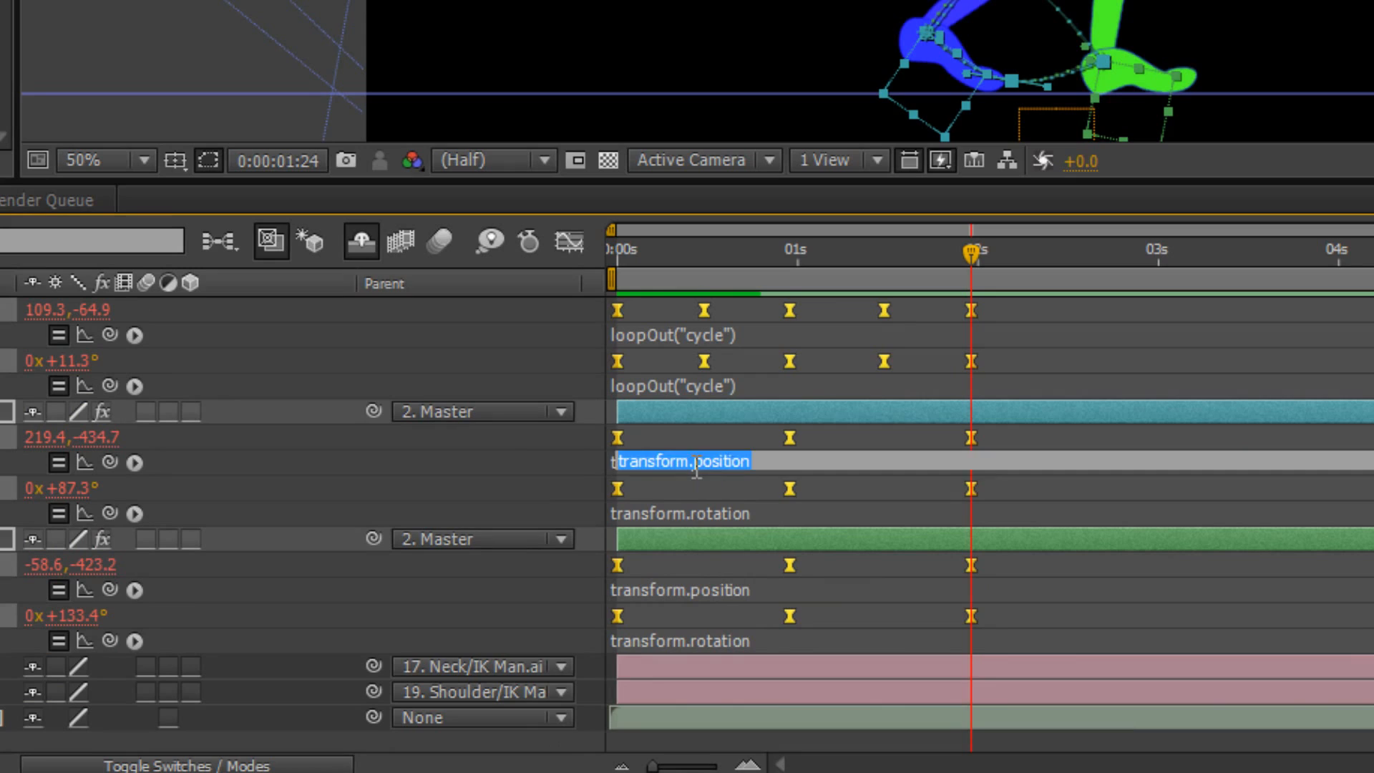
key(ctrl+v)
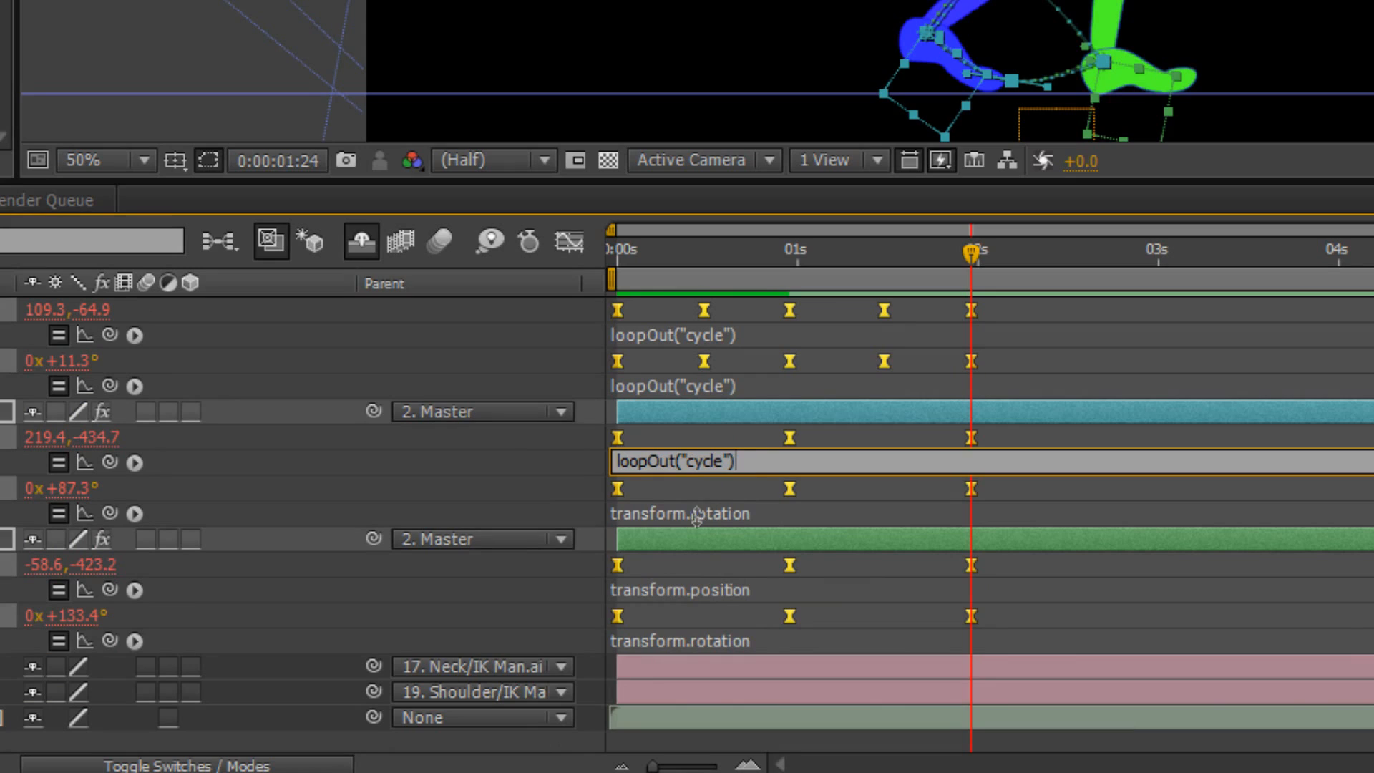
click(696, 521)
key(ctrl+v)
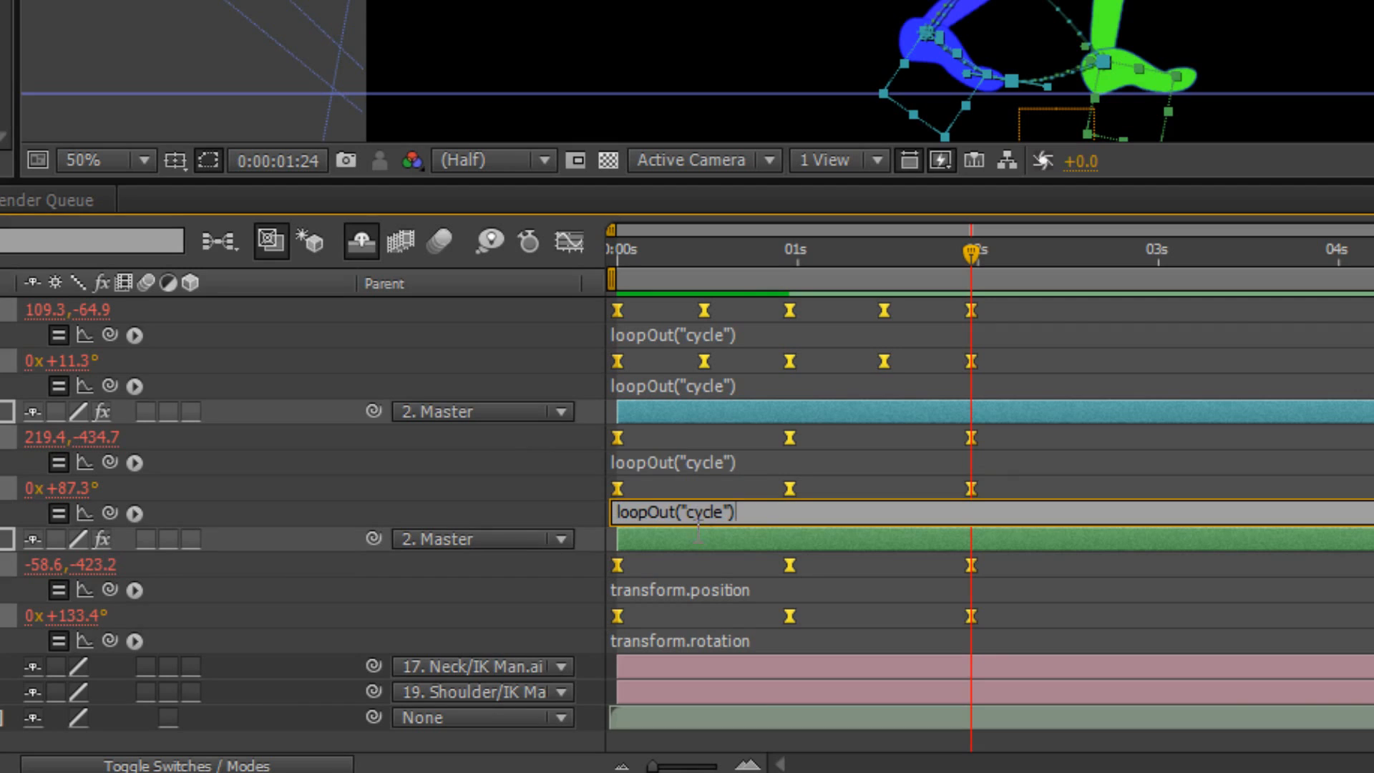
Paste the loopOut("cycle") expression into C_Hand R's Position and Rotation
click(708, 592)
key(ctrl+v)
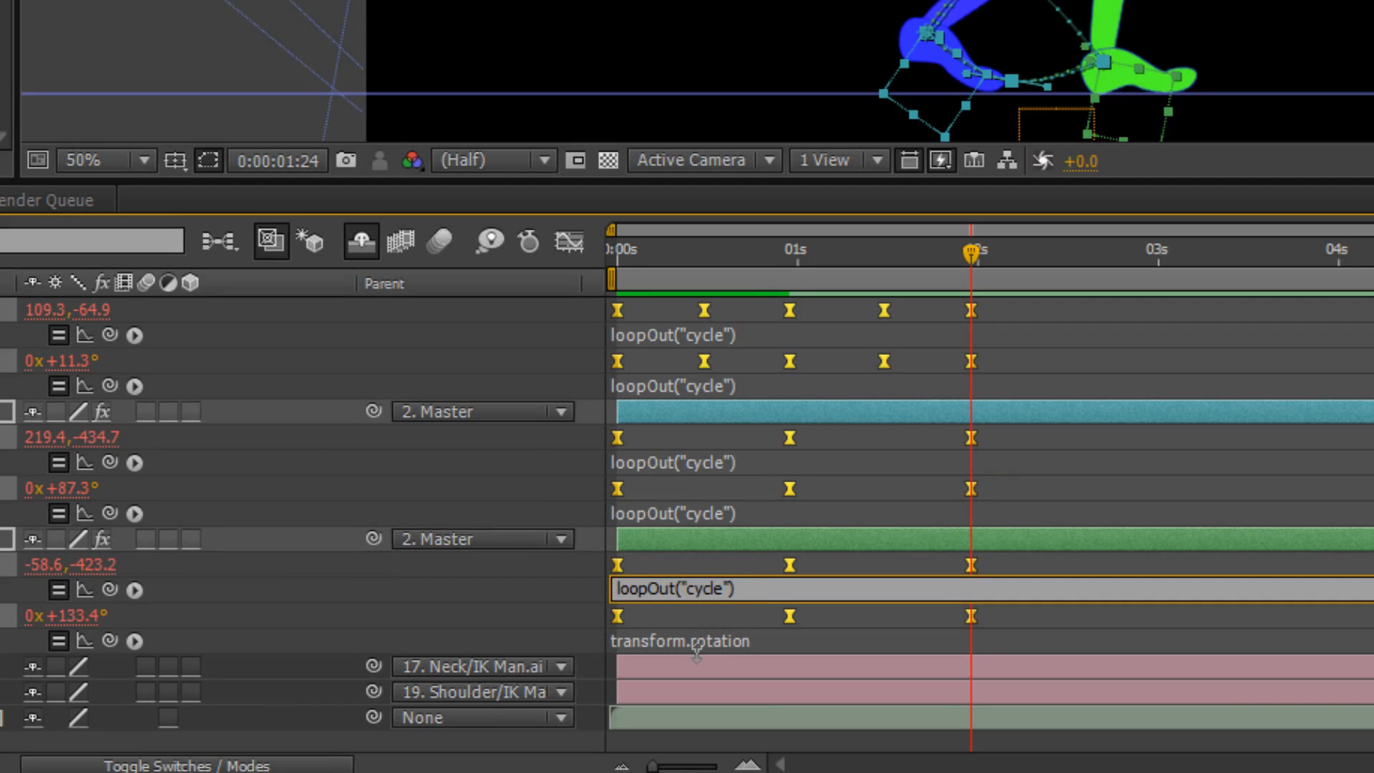
key(KP_Enter)
click(699, 641)
key(ctrl+v)
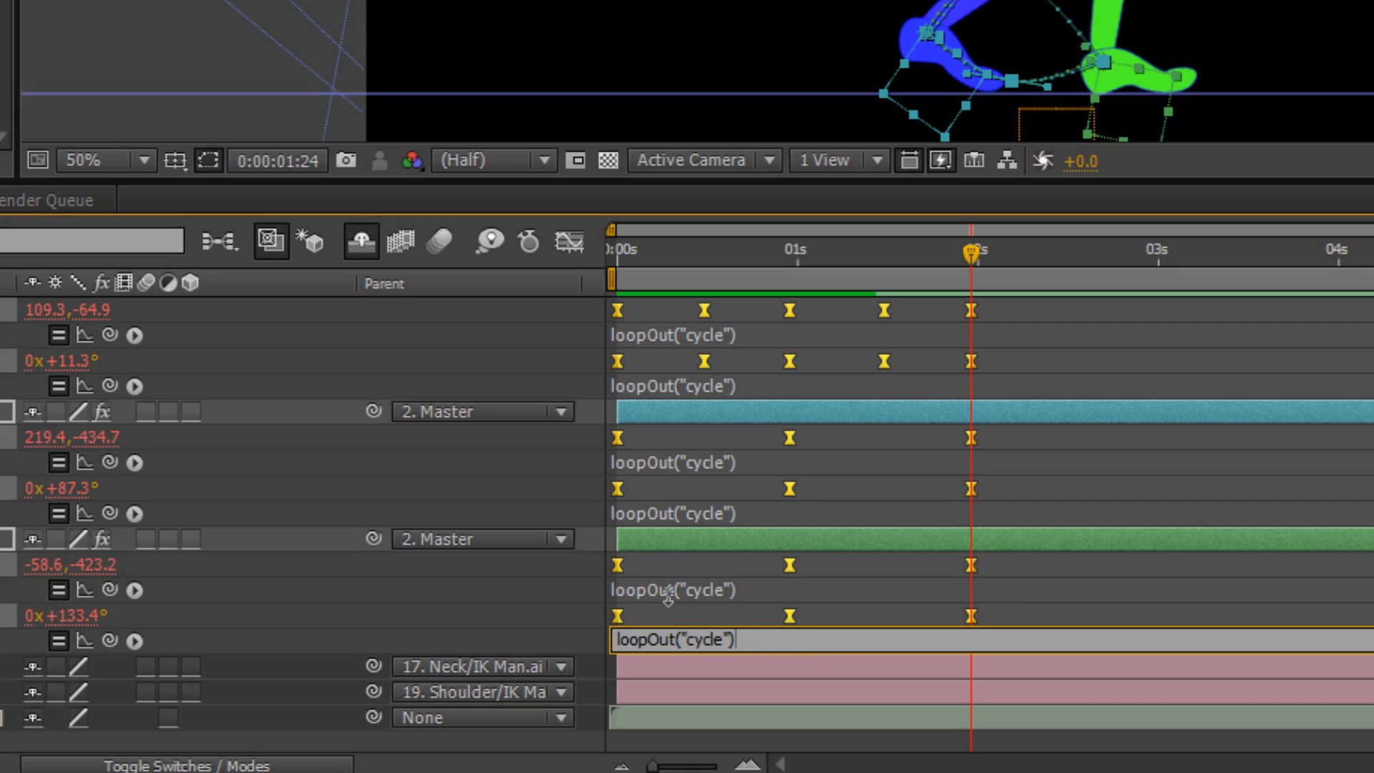
click(747, 671)
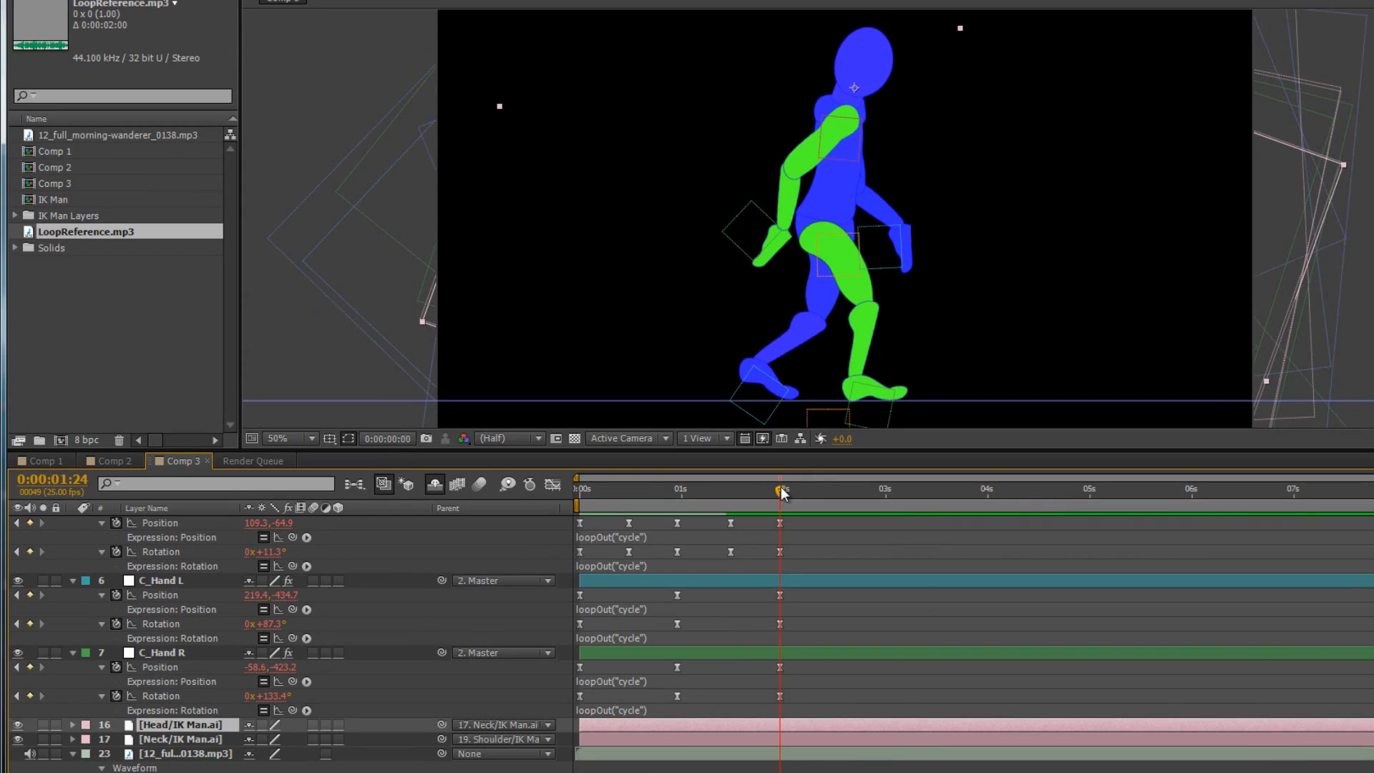
Preview the looping walk cycle from the start of the composition
key(Home)
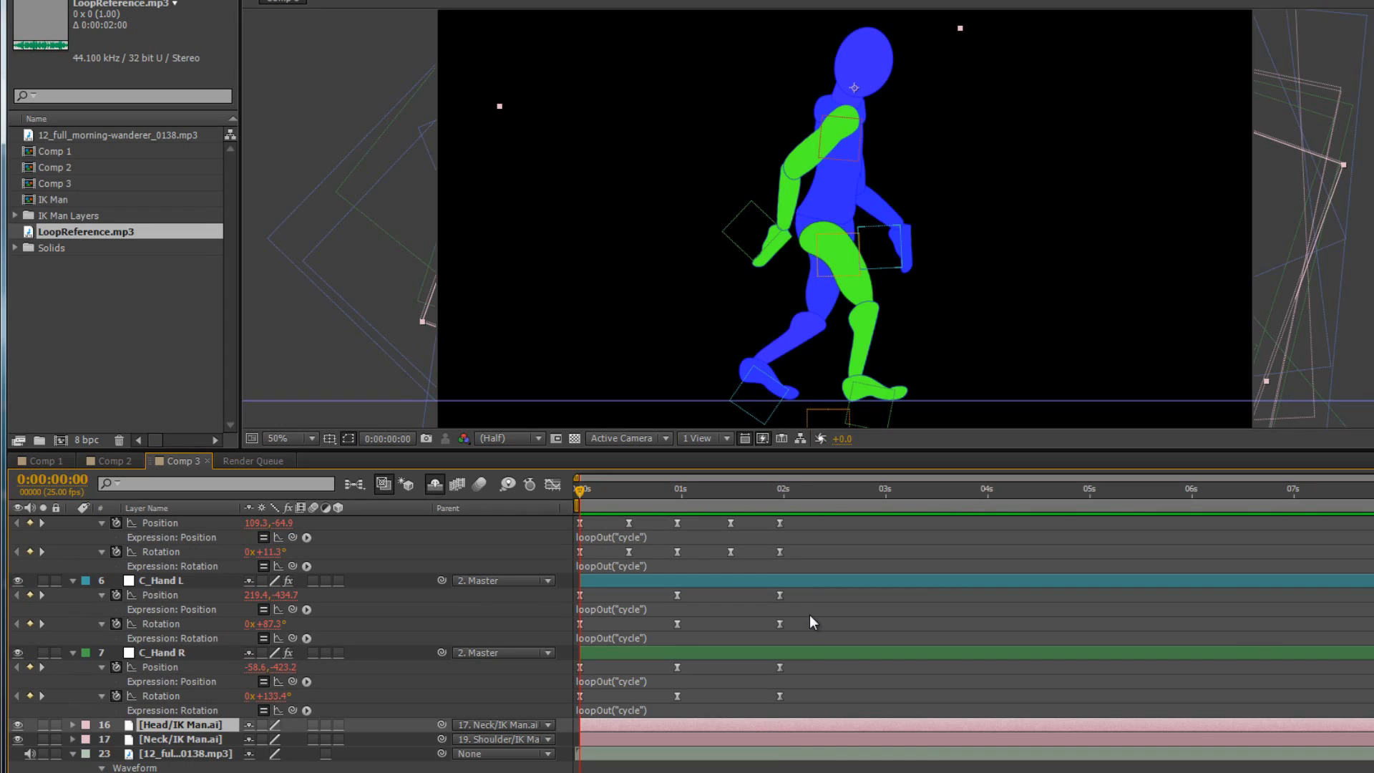
key(space)
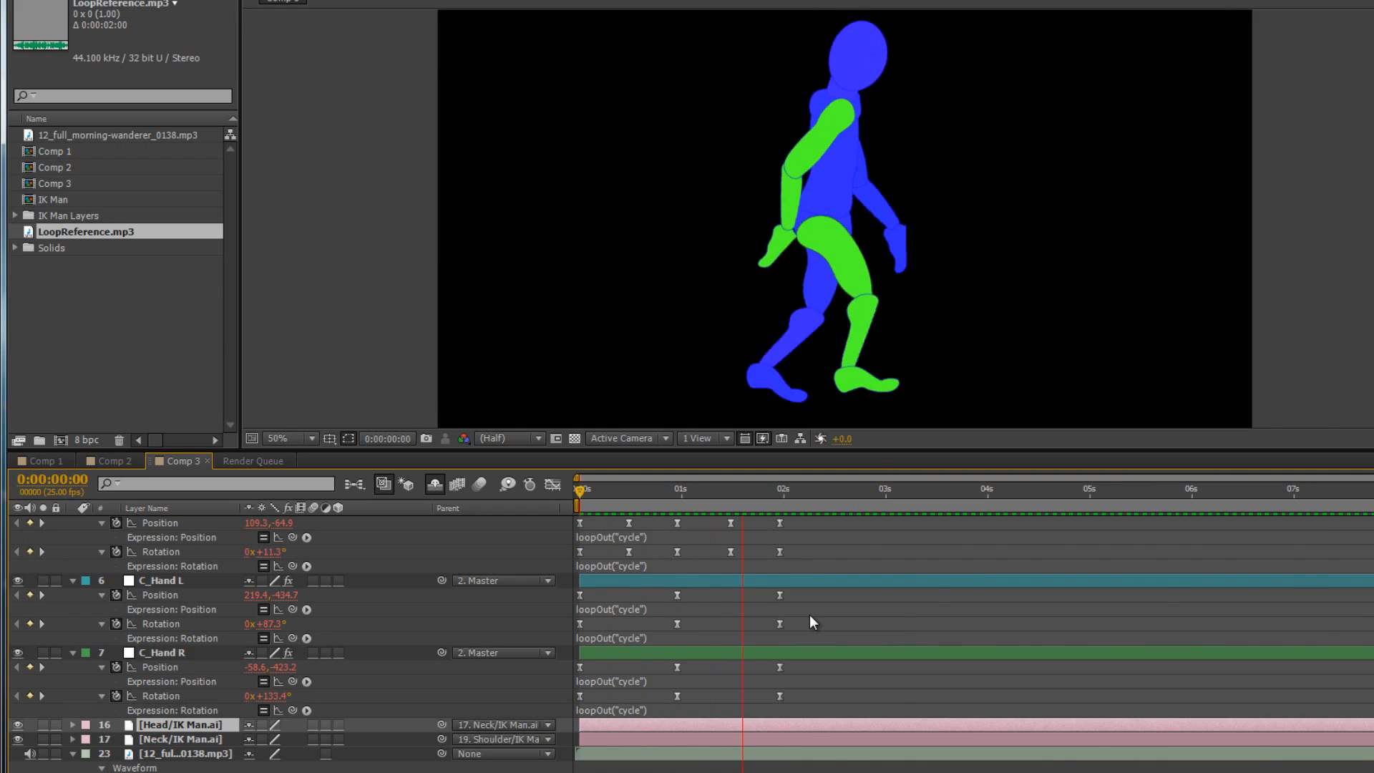
key(space)
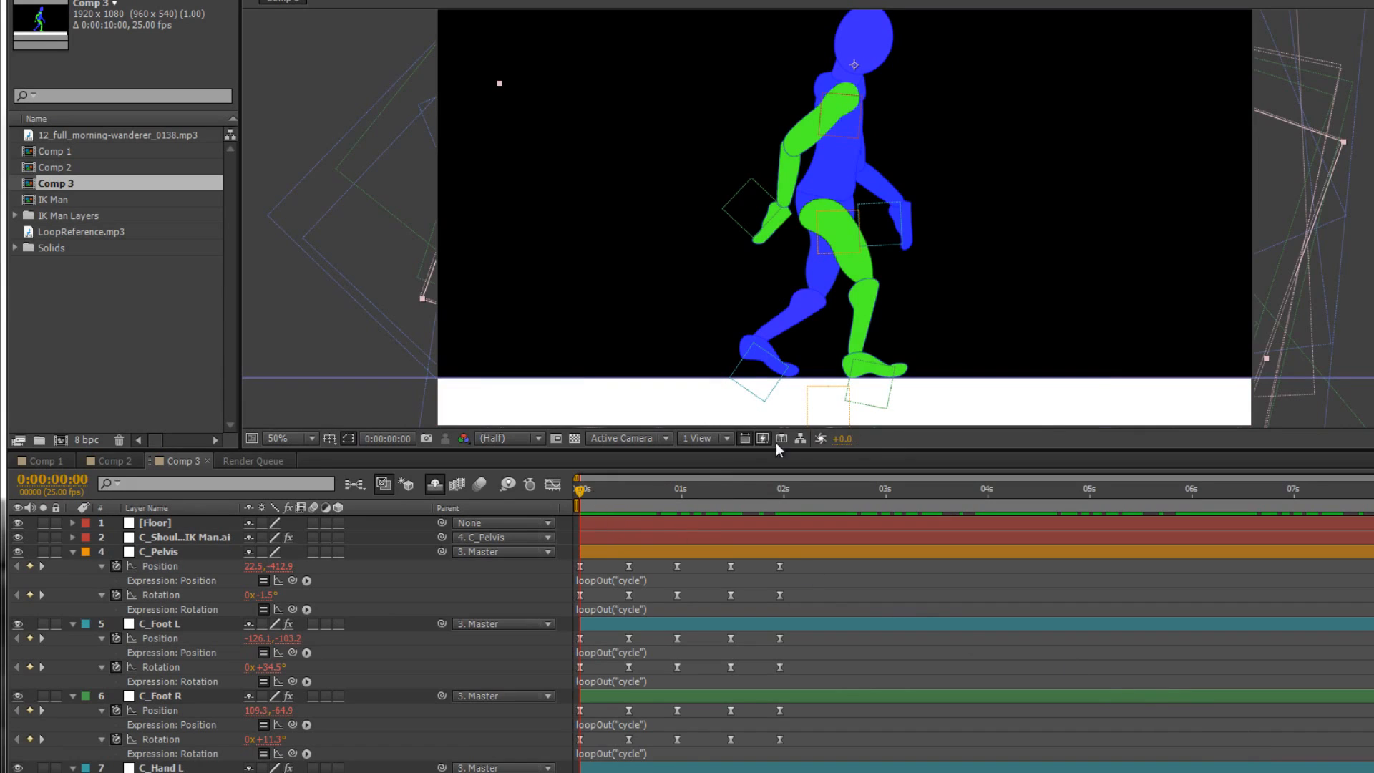
Scrub and play the first walk cycle to check how the feet move against the floor, returning to 0:00:00:00
drag(581, 492, 604, 500)
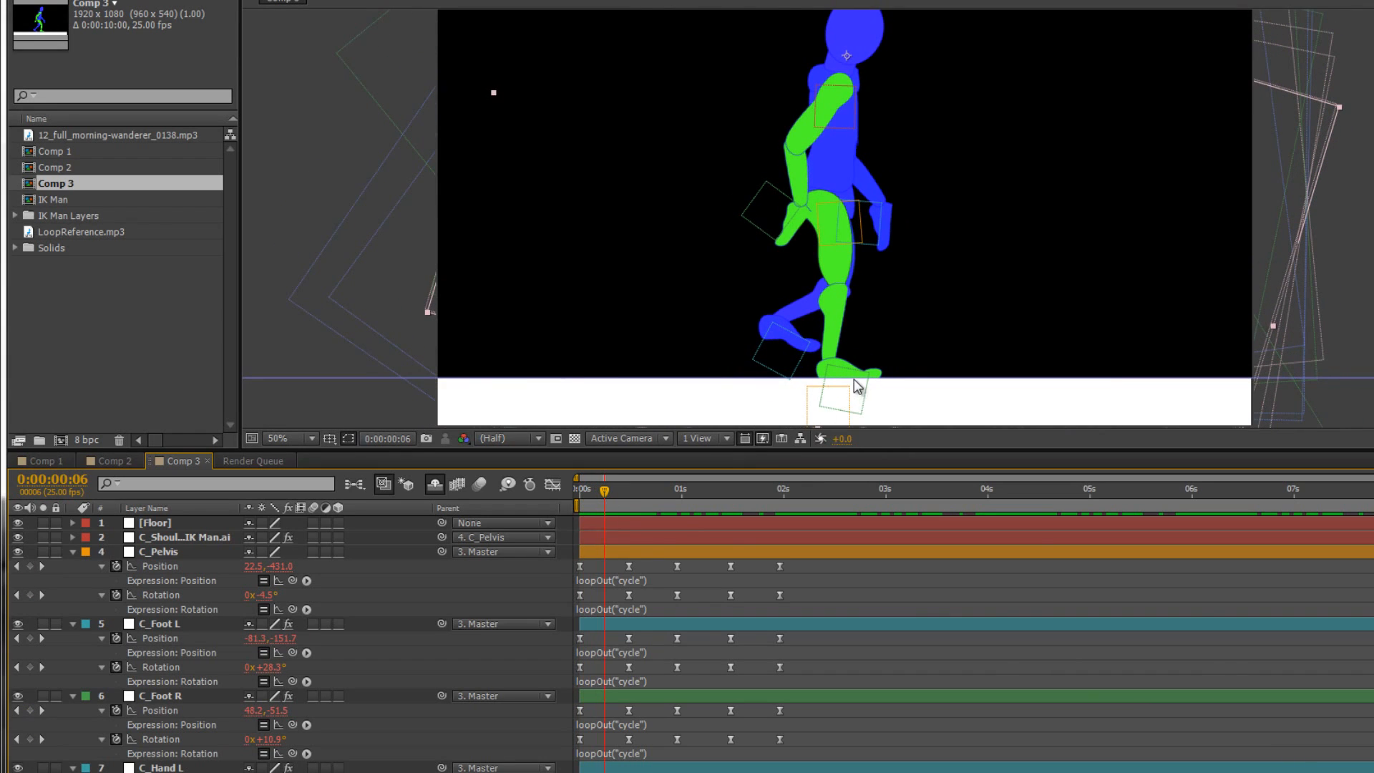
key(space)
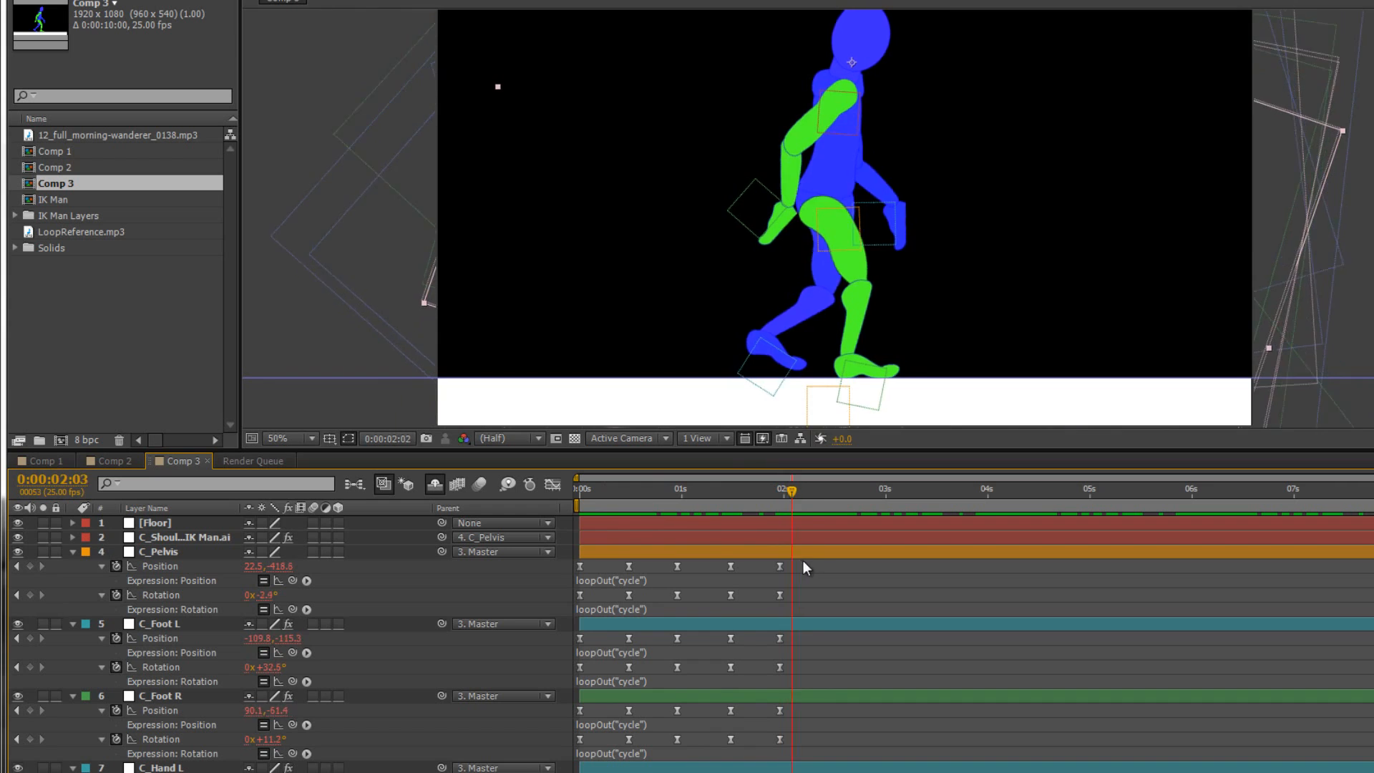
drag(834, 562, 561, 578)
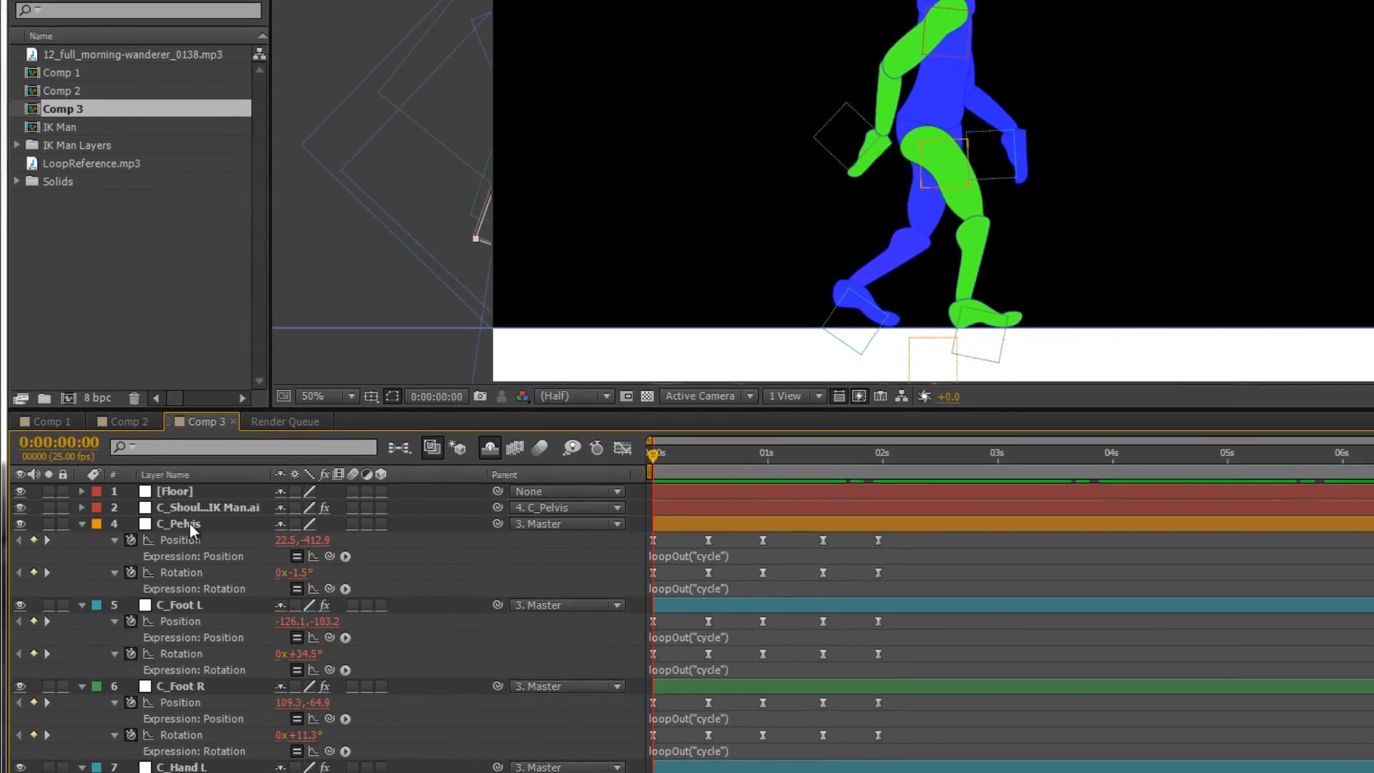
Select C_Pelvis and scrub the opening frames to examine the planted foot's contact with the floor
click(190, 524)
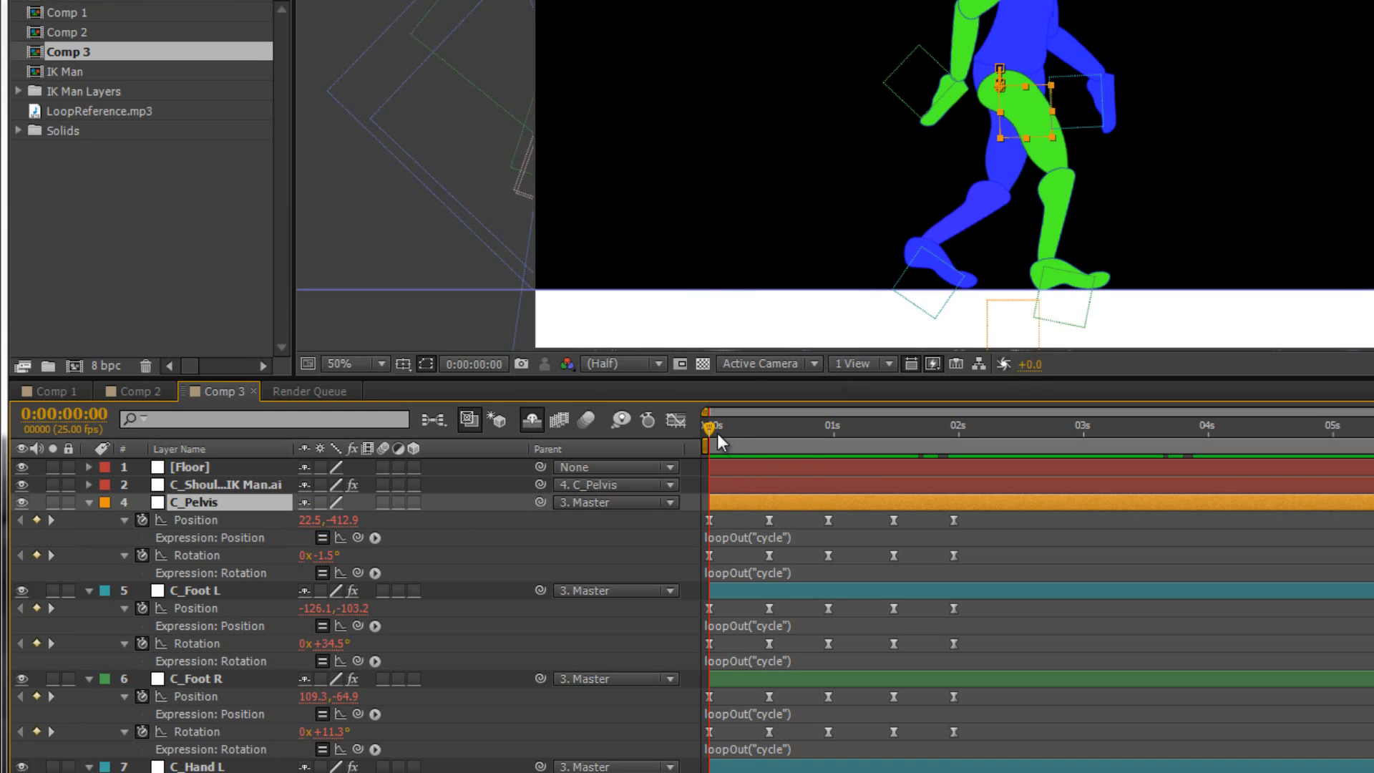
drag(711, 431, 698, 481)
drag(707, 431, 677, 474)
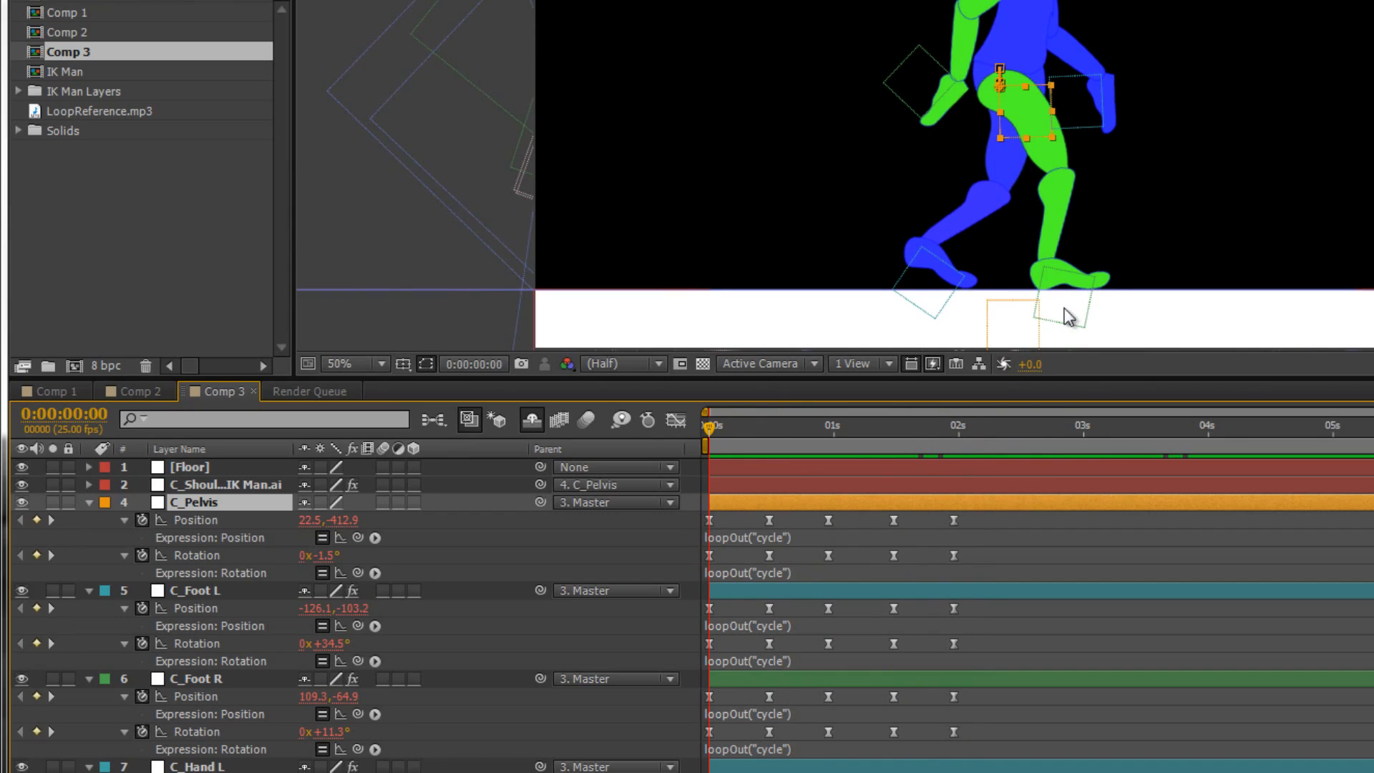
mouse_move(707, 431)
mouse_down()
mouse_move(736, 432)
mouse_move(709, 435)
mouse_up()
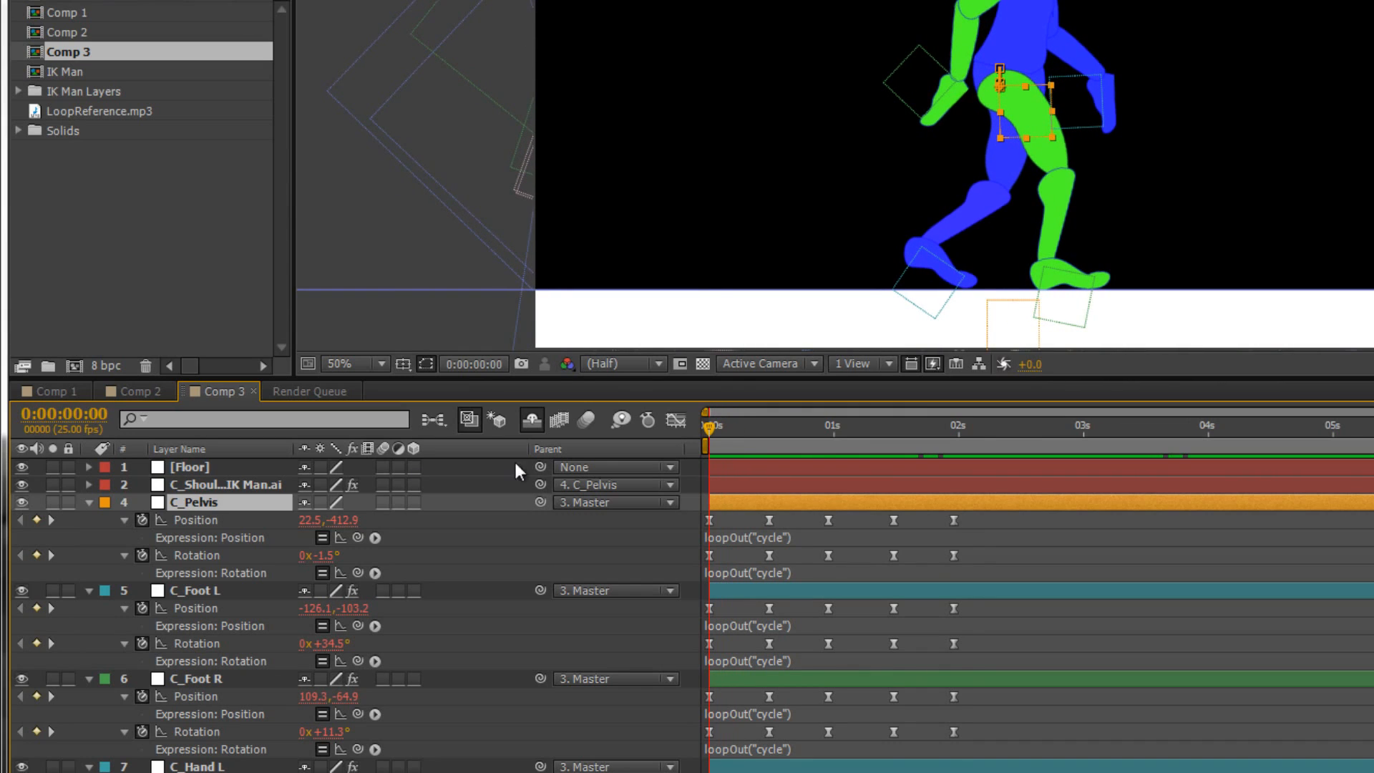
Select C_Foot R and compare its Position values between 0:00:00:00 and 0:00:00:01
click(203, 679)
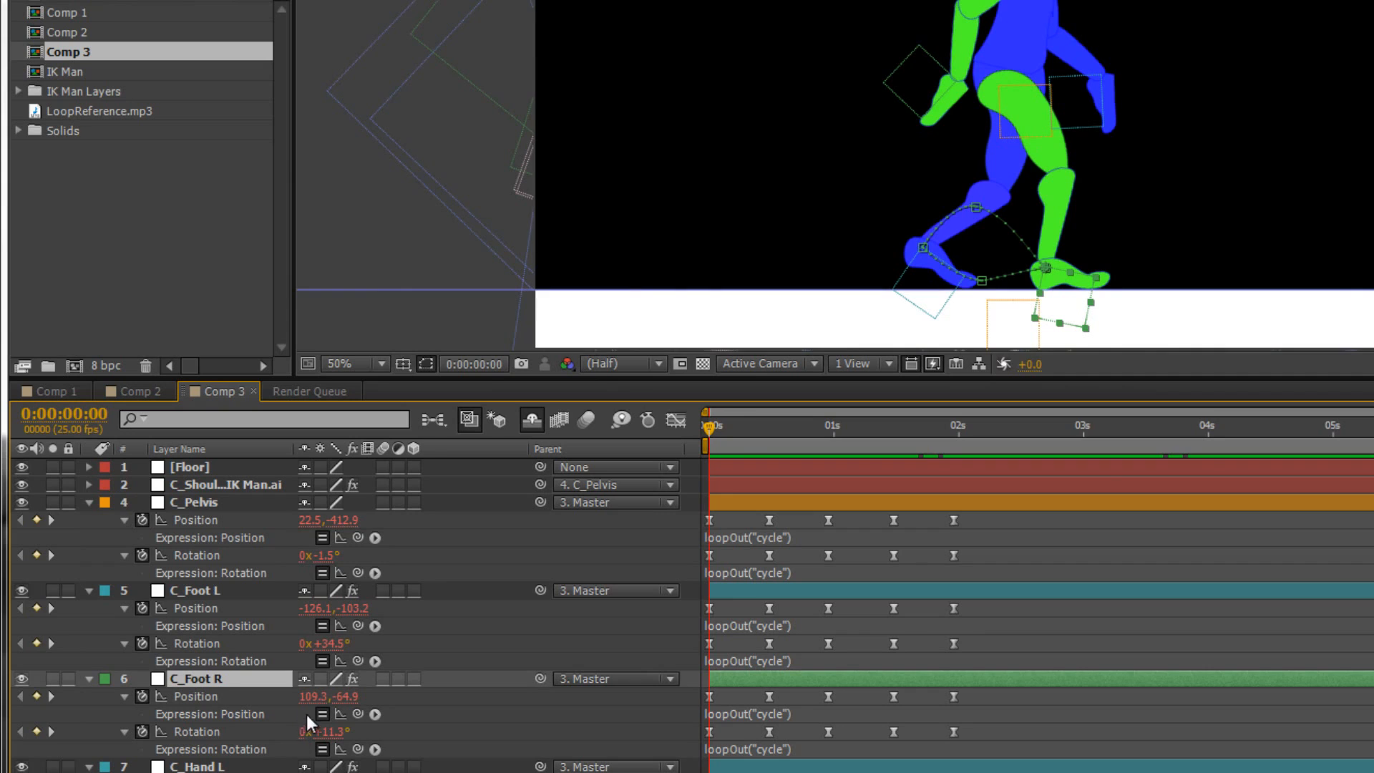
scroll(250, 655, down, 1)
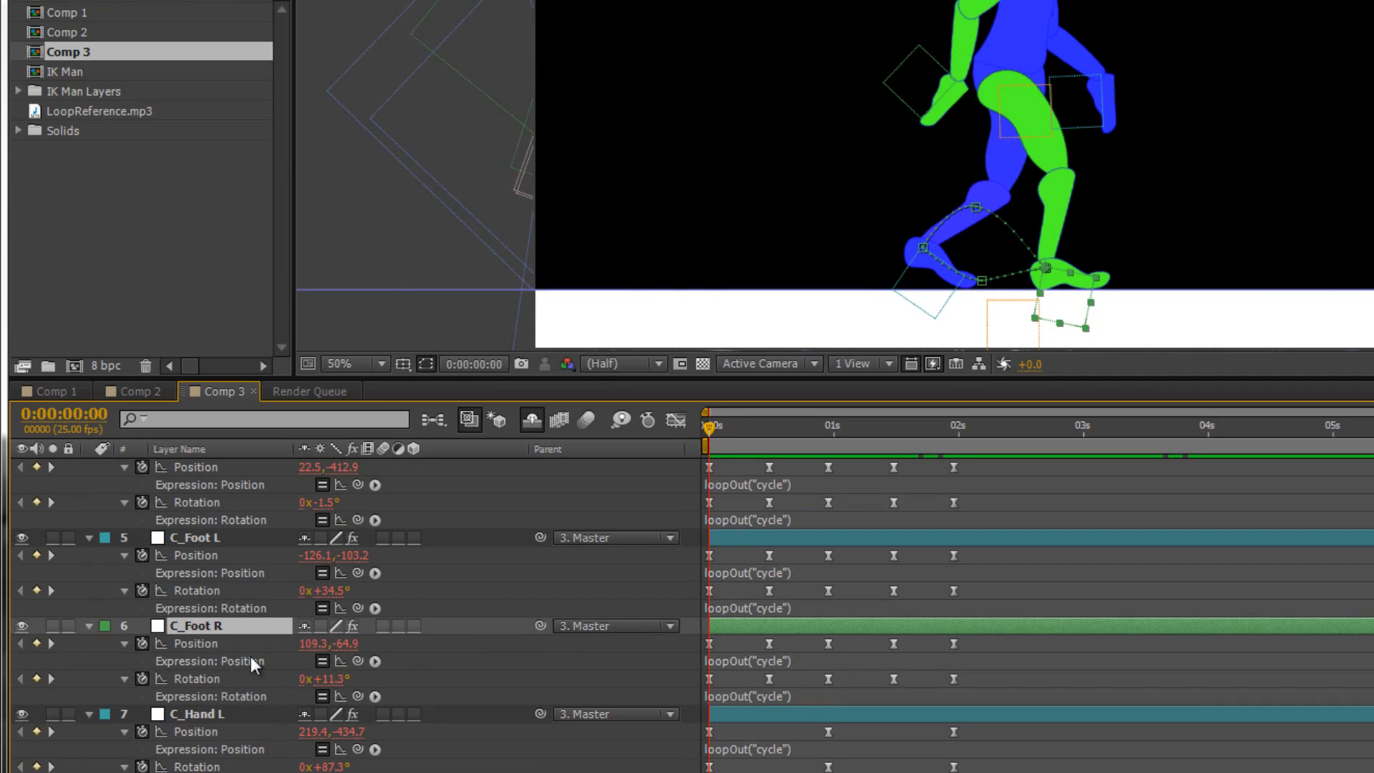
mouse_move(711, 428)
mouse_down()
mouse_move(772, 442)
mouse_move(712, 449)
mouse_up()
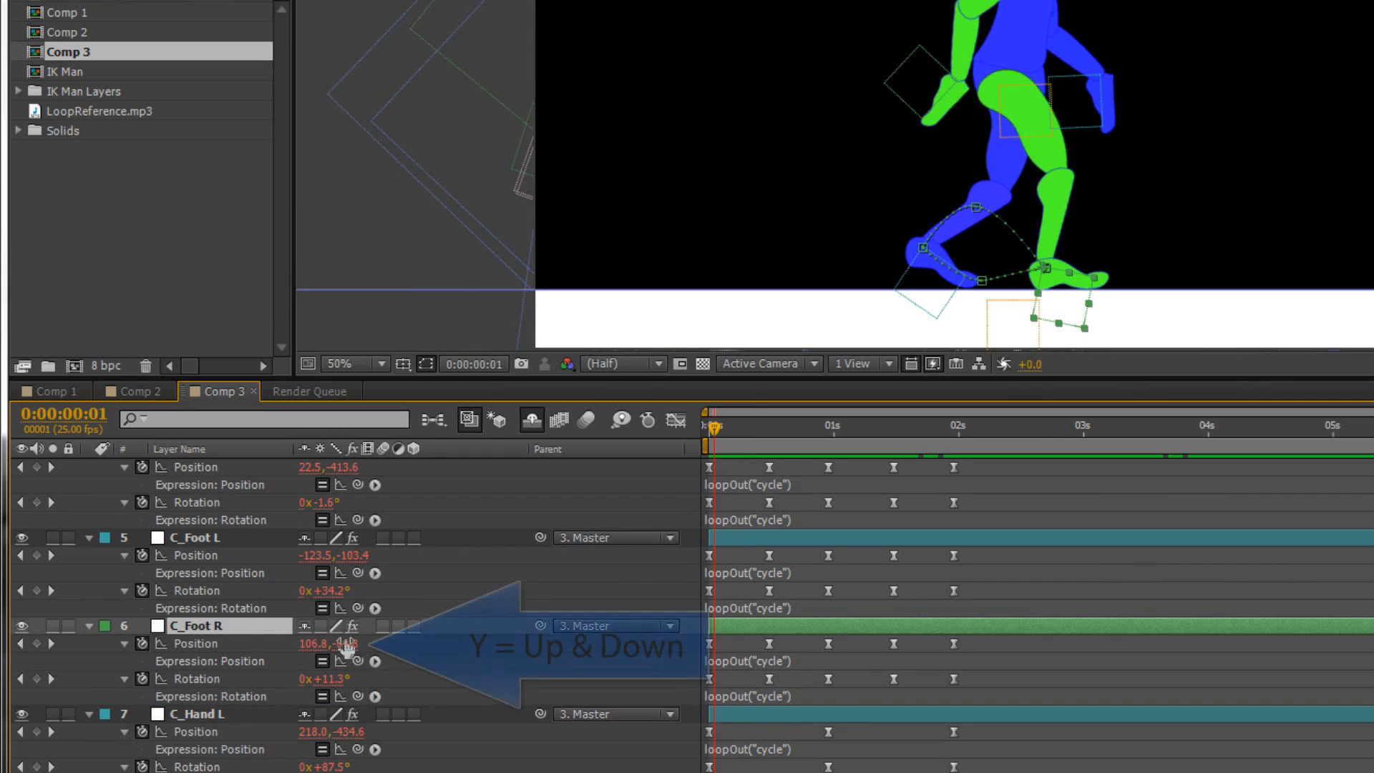
click(705, 426)
mouse_move(705, 427)
mouse_down()
mouse_move(774, 446)
mouse_move(697, 461)
mouse_up()
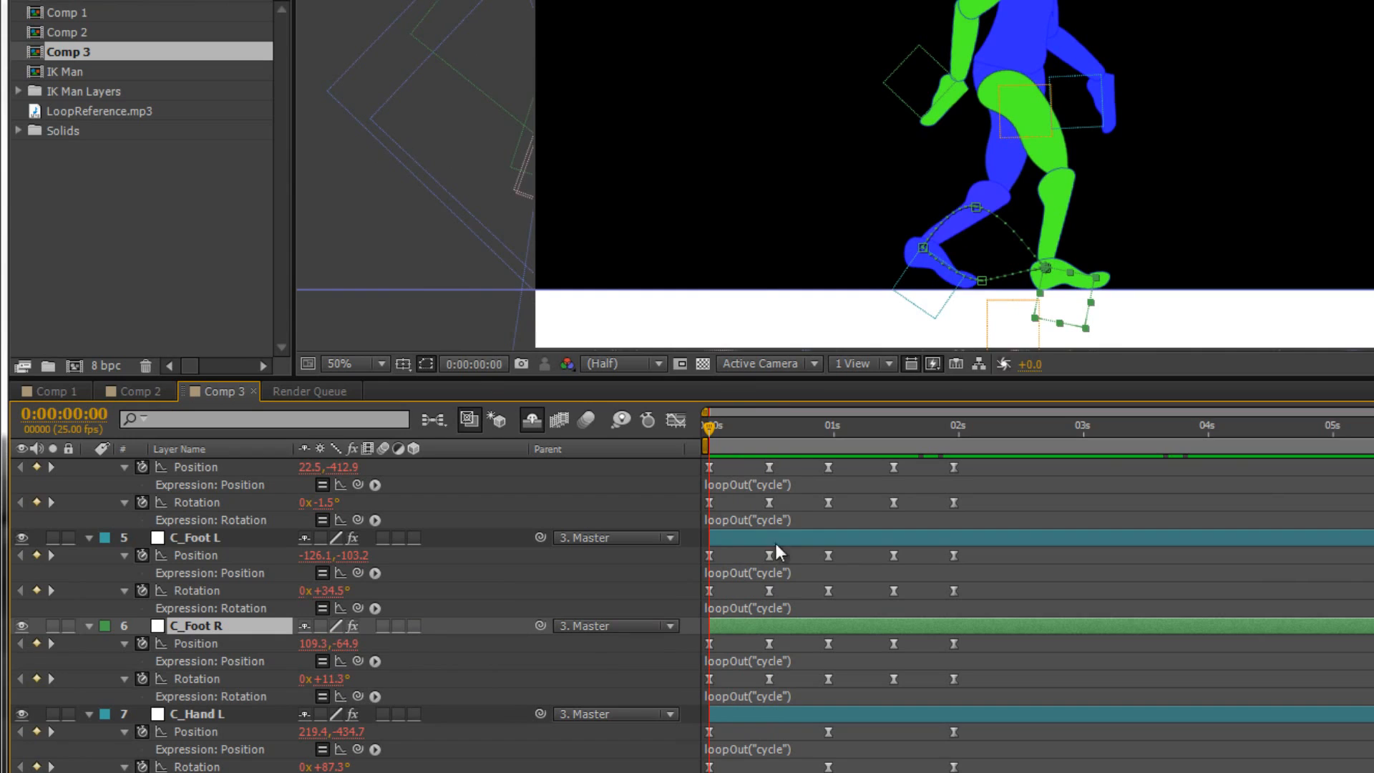
drag(704, 435, 620, 457)
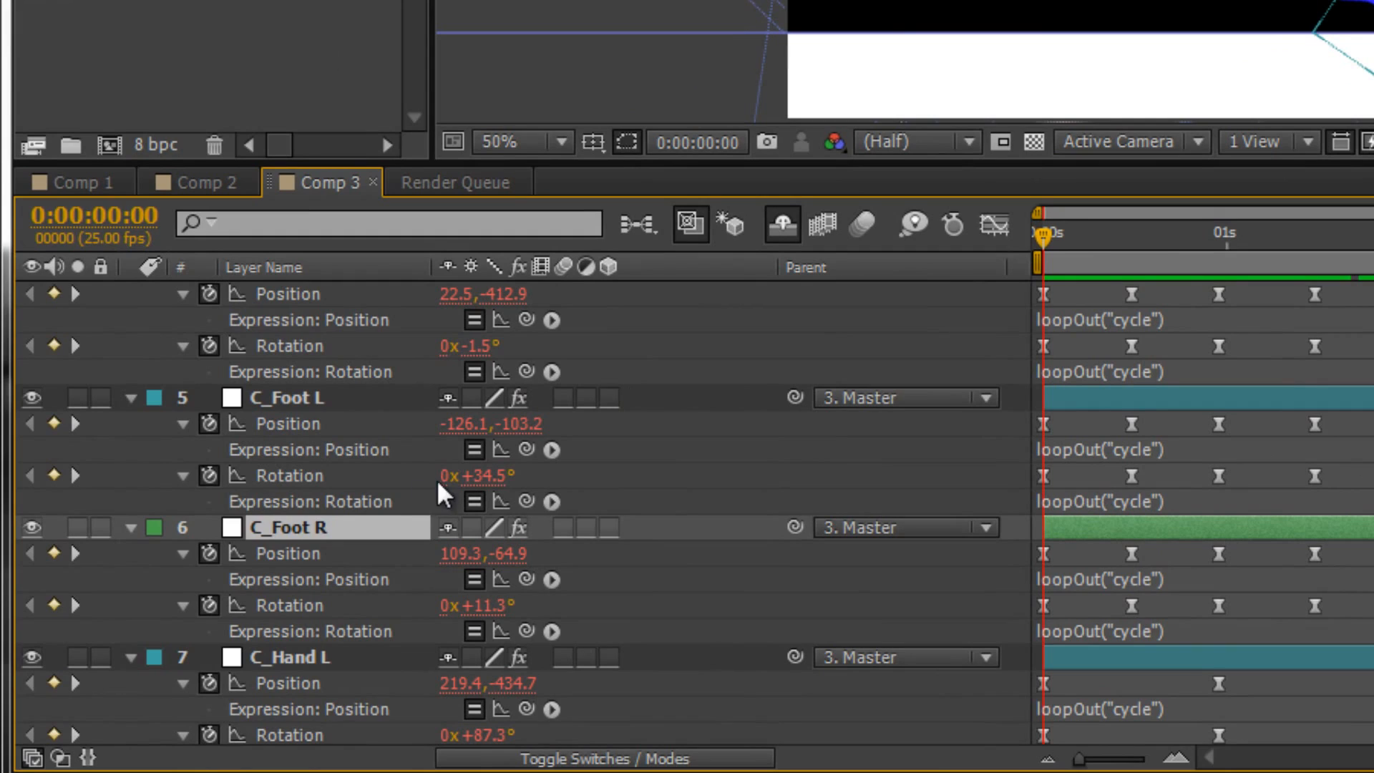
At 0:00:00:12, set the Y value of C_Foot R's Position to -64.9
click(80, 552)
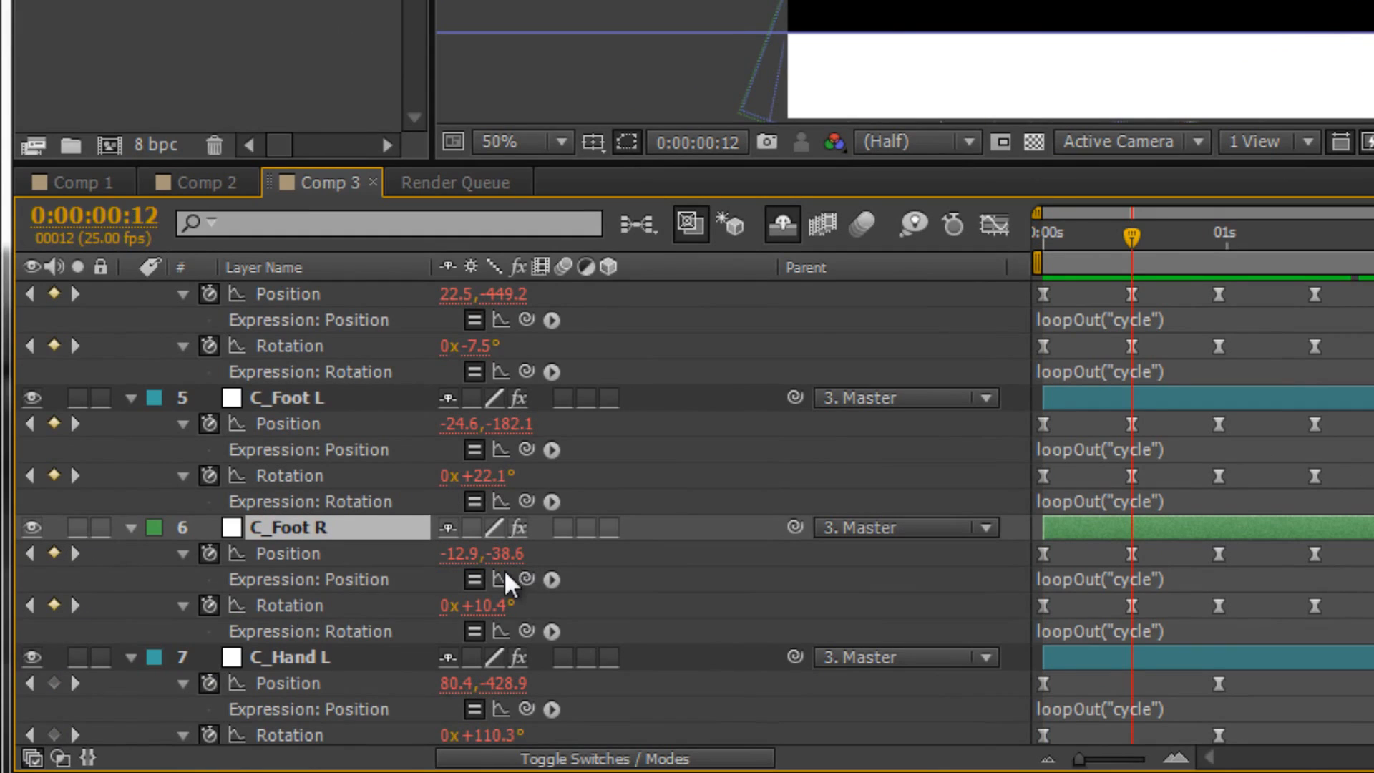
click(509, 555)
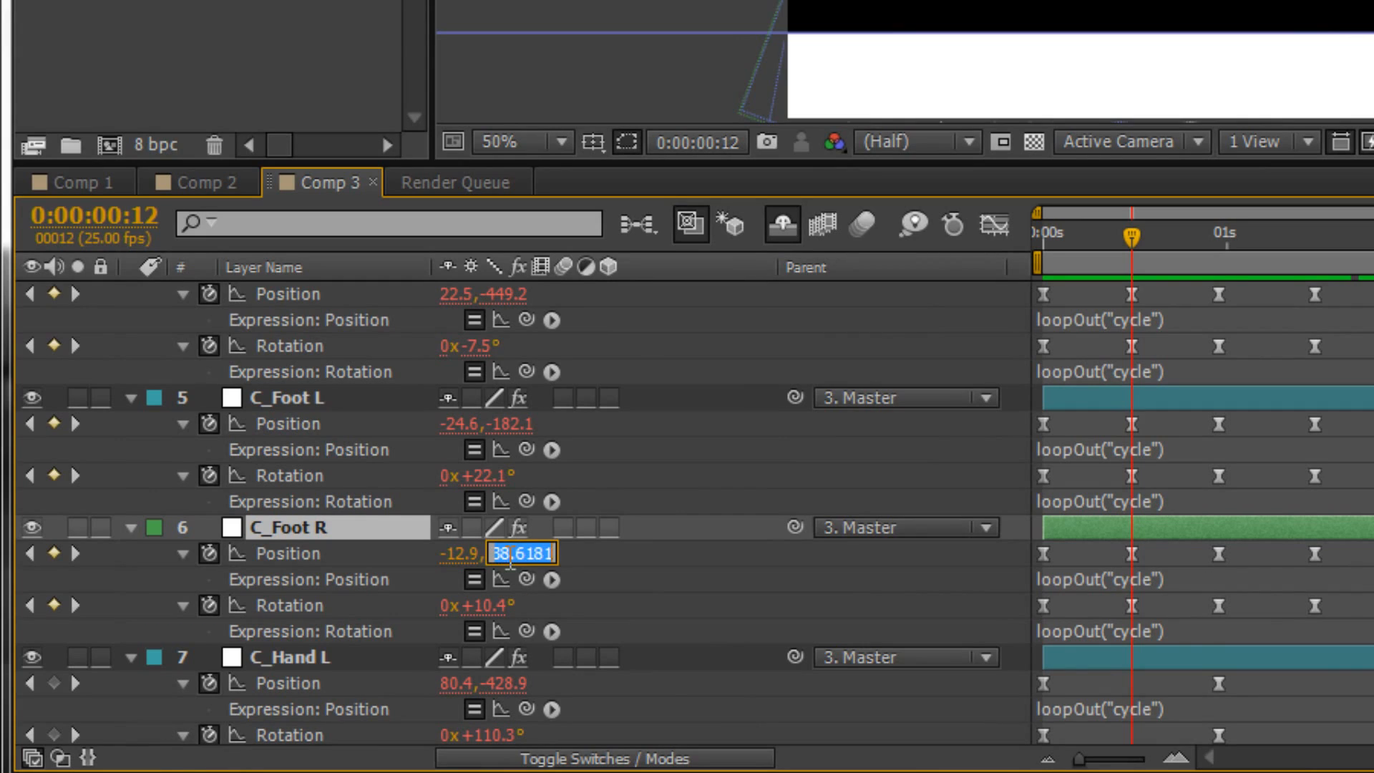
text(-)
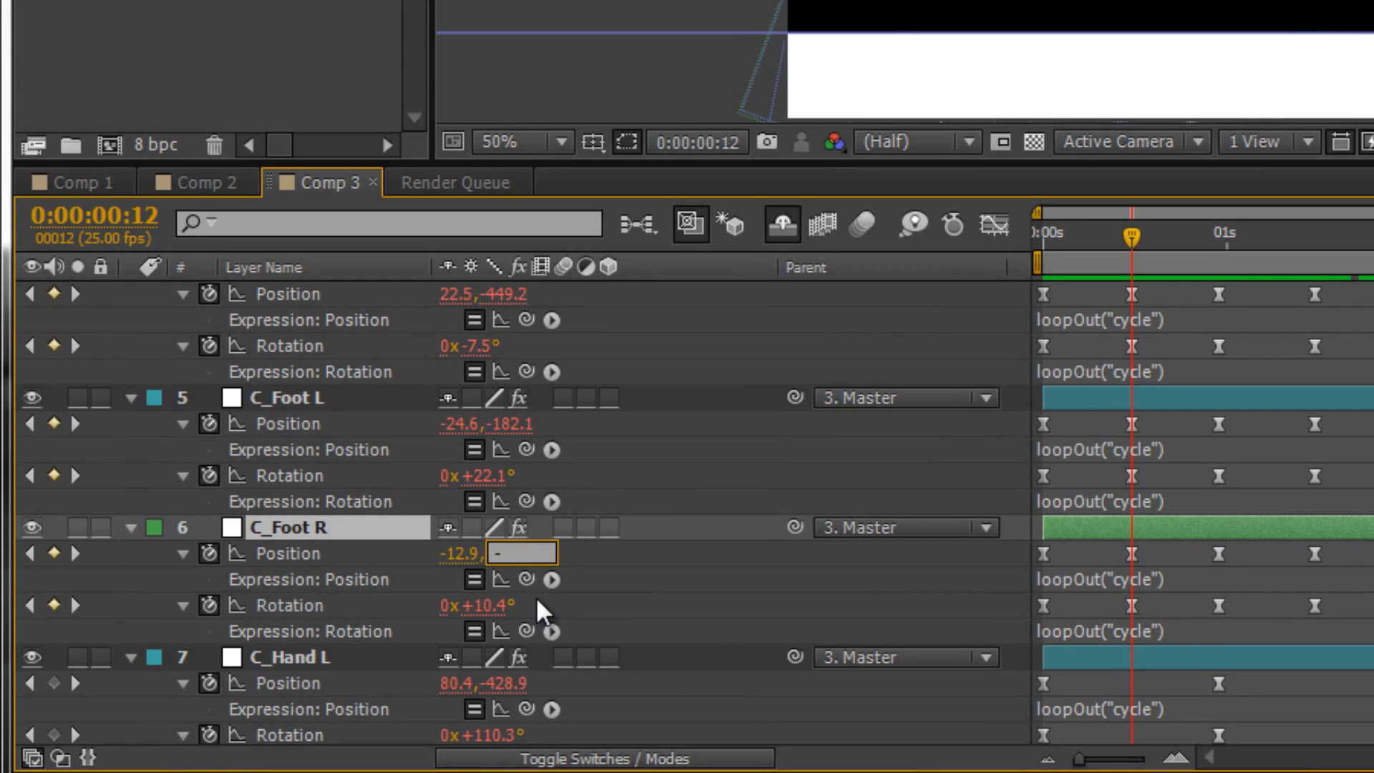
text(64.9)
key(Return)
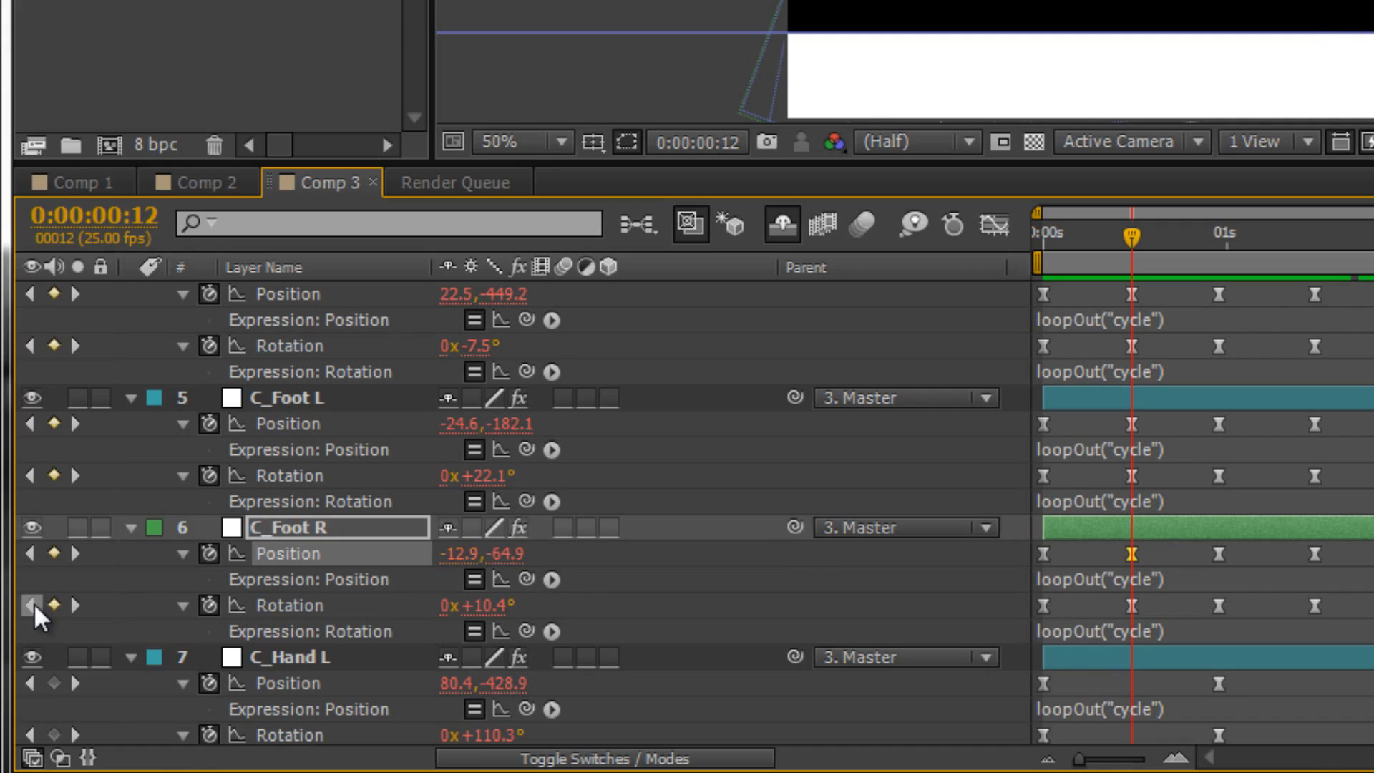
Check C_Foot R's Rotation at the first keyframe and set the 0:00:00:12 Rotation keyframe to 11.3°
click(30, 604)
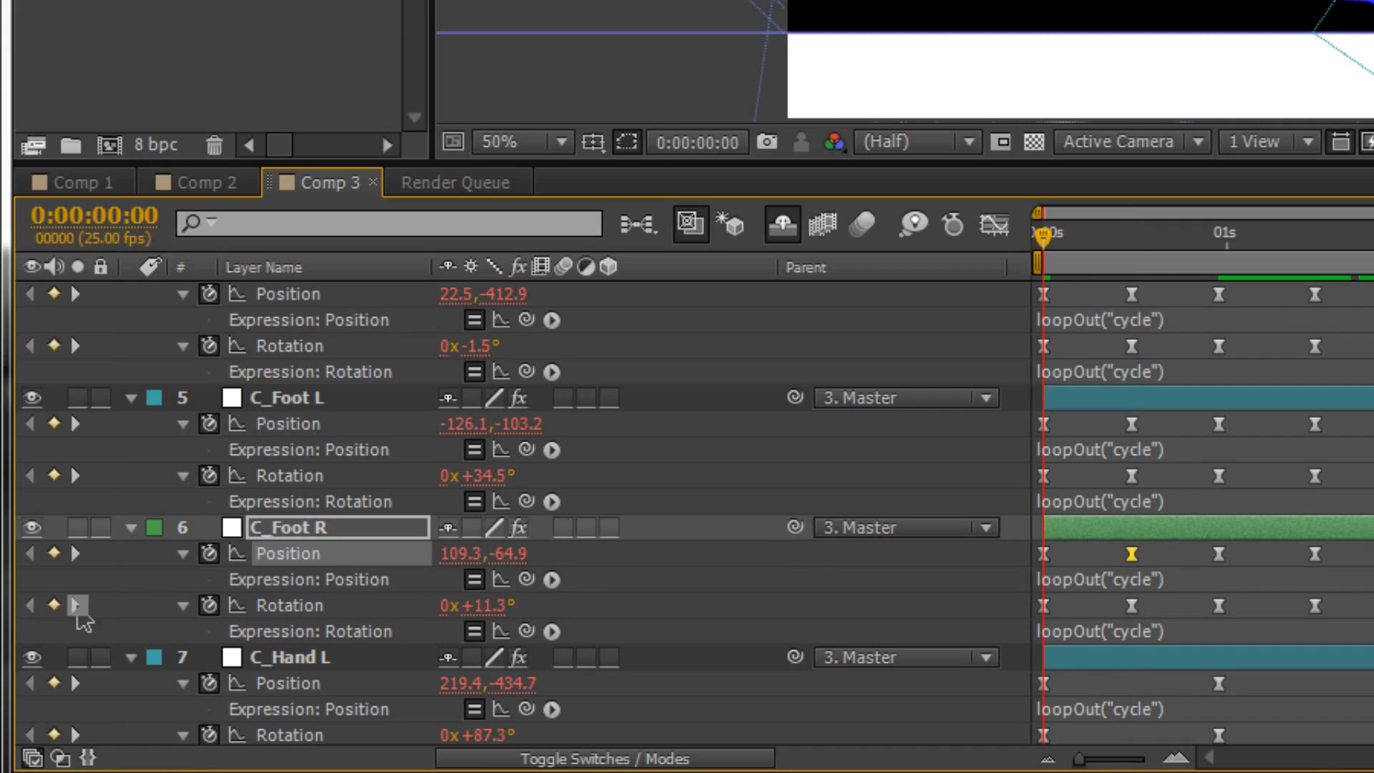
click(76, 605)
click(1131, 611)
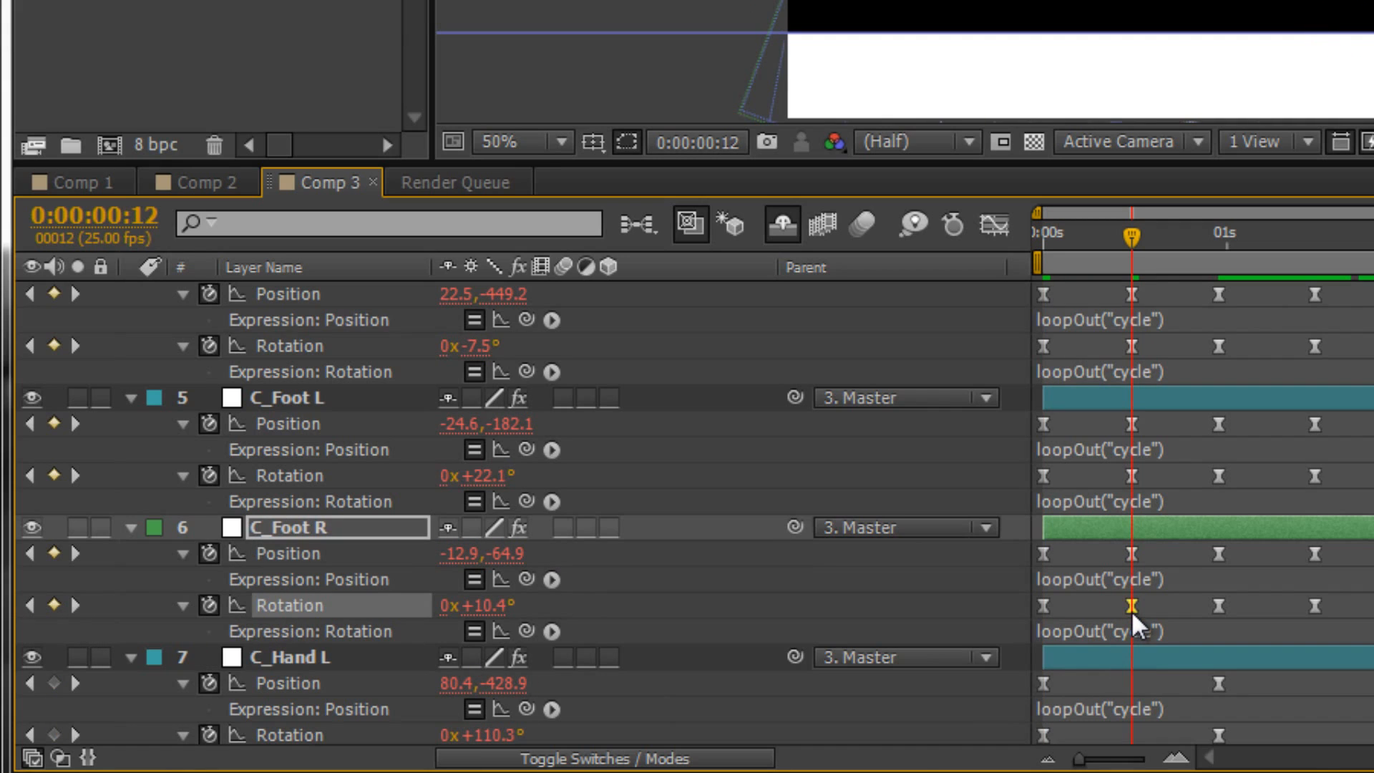
click(491, 605)
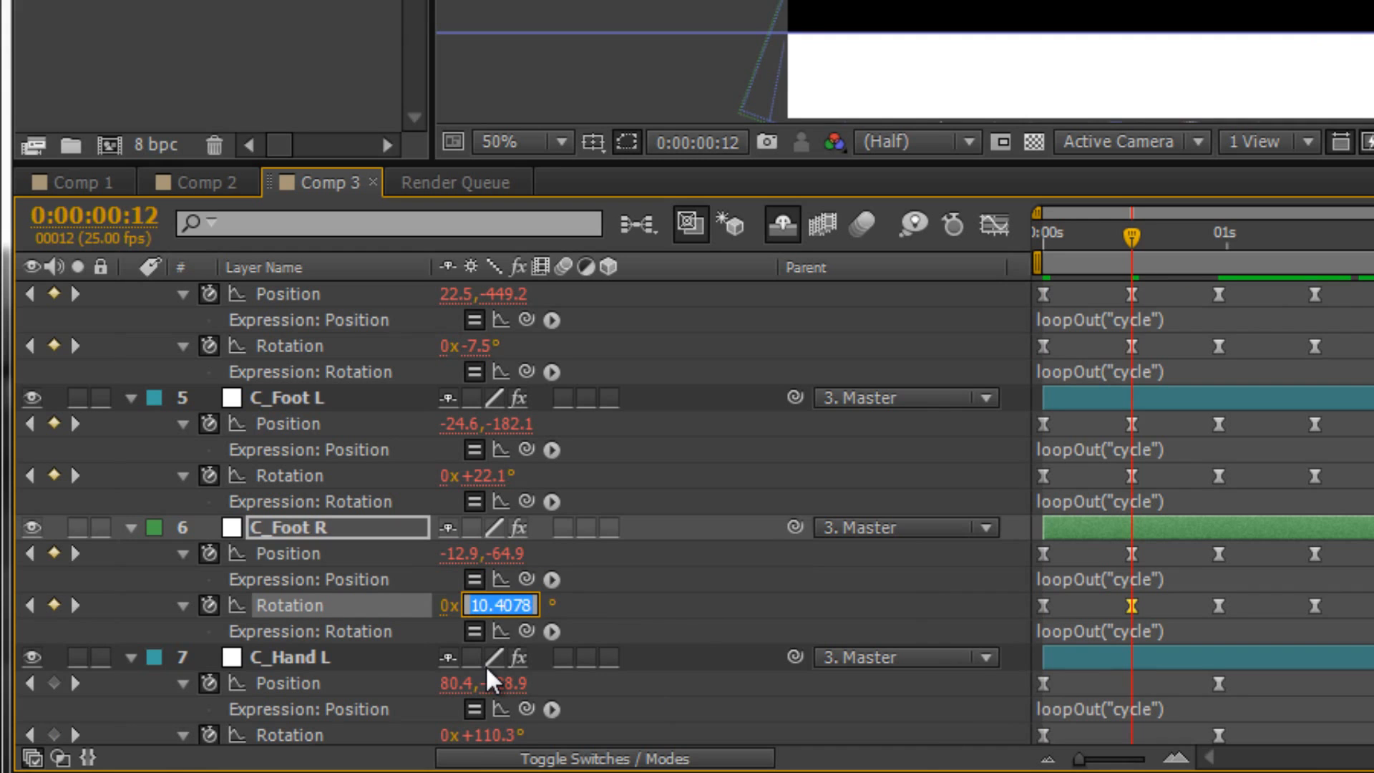
text(11.3)
key(Return)
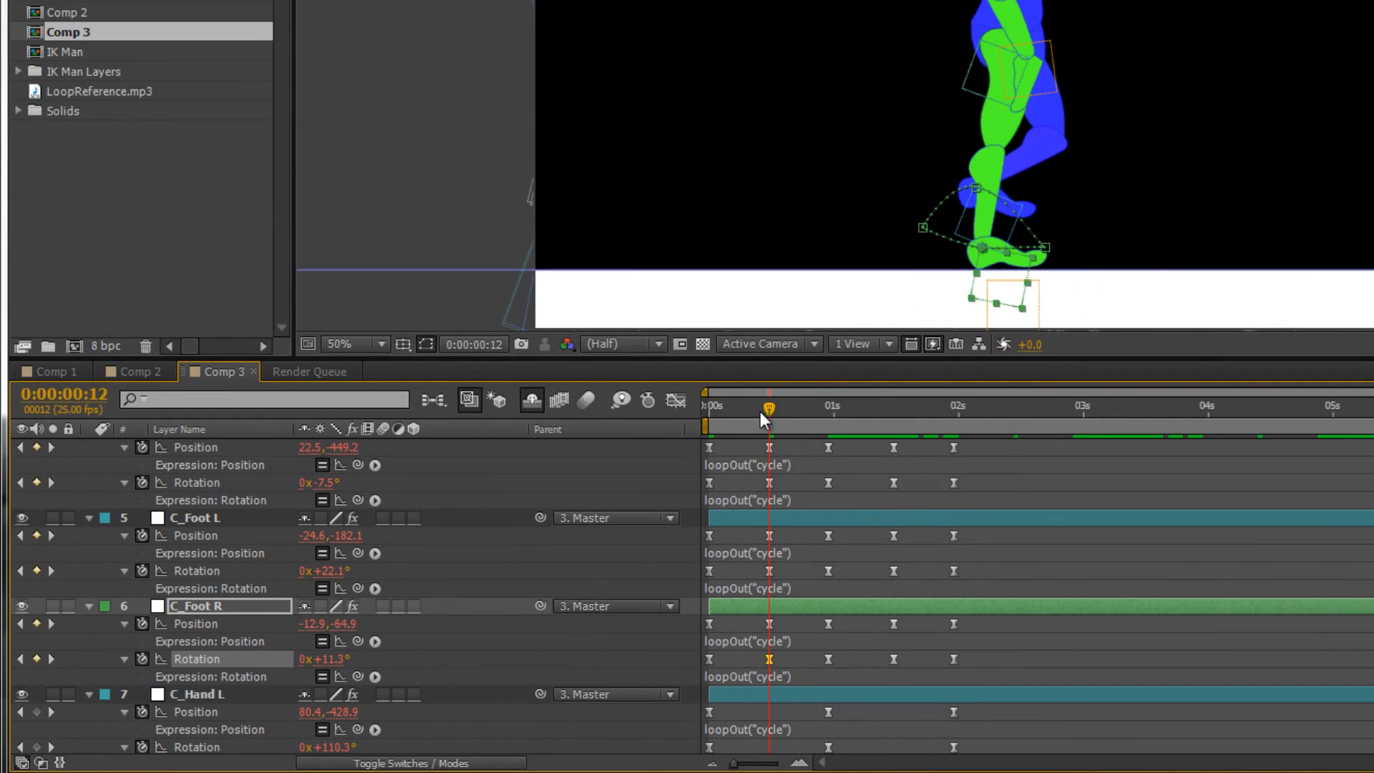
Check C_Foot L at 0:00:00:24 and set its Position Y value to -64.09 at the 0:00:01:12 keyframe
drag(760, 411, 834, 467)
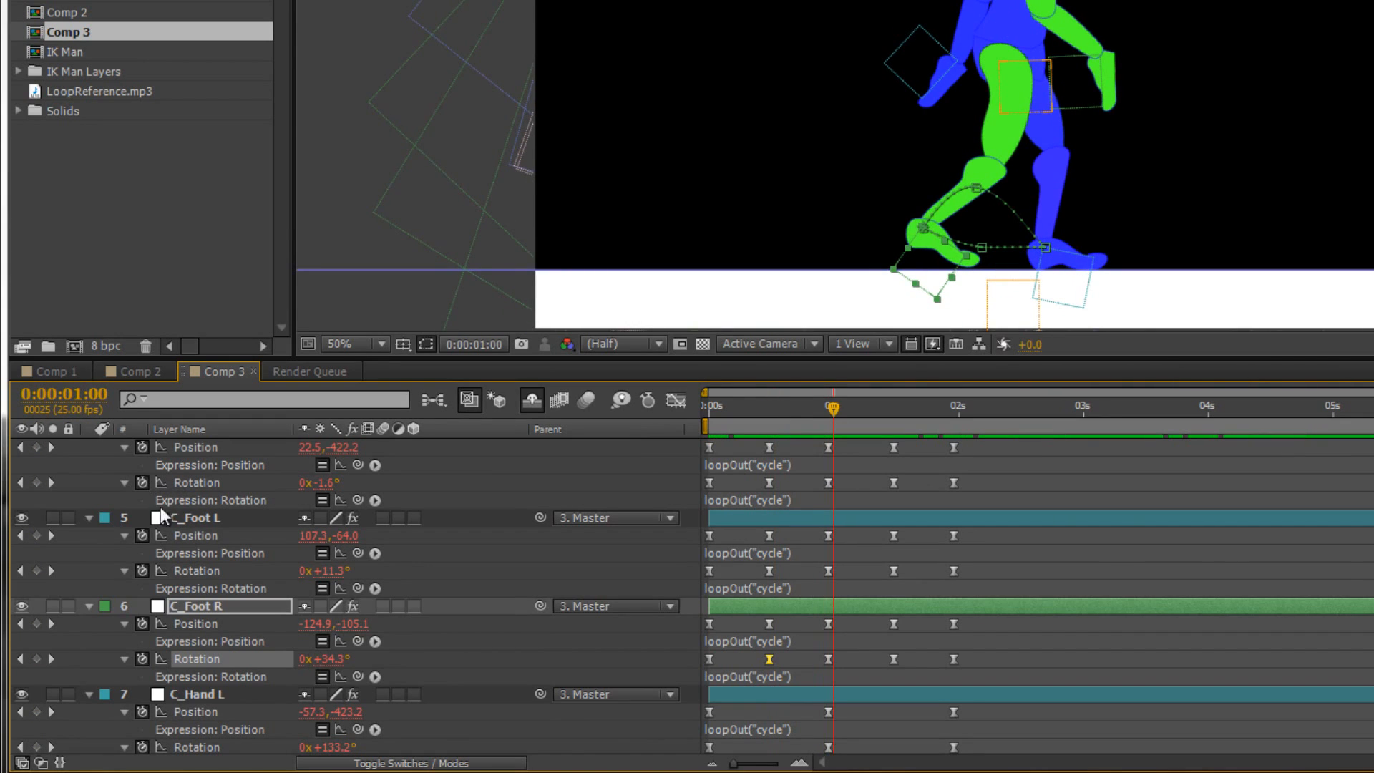
click(195, 517)
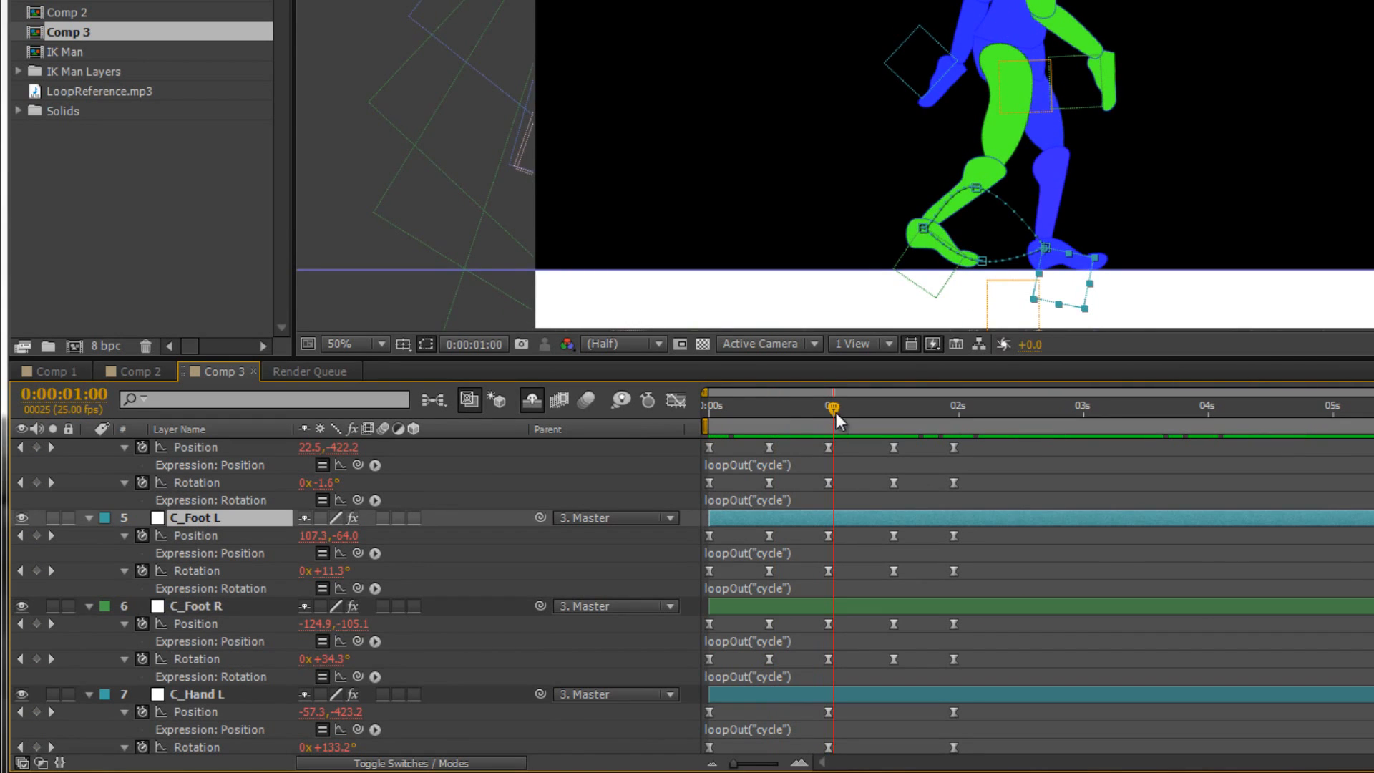
drag(836, 412, 830, 414)
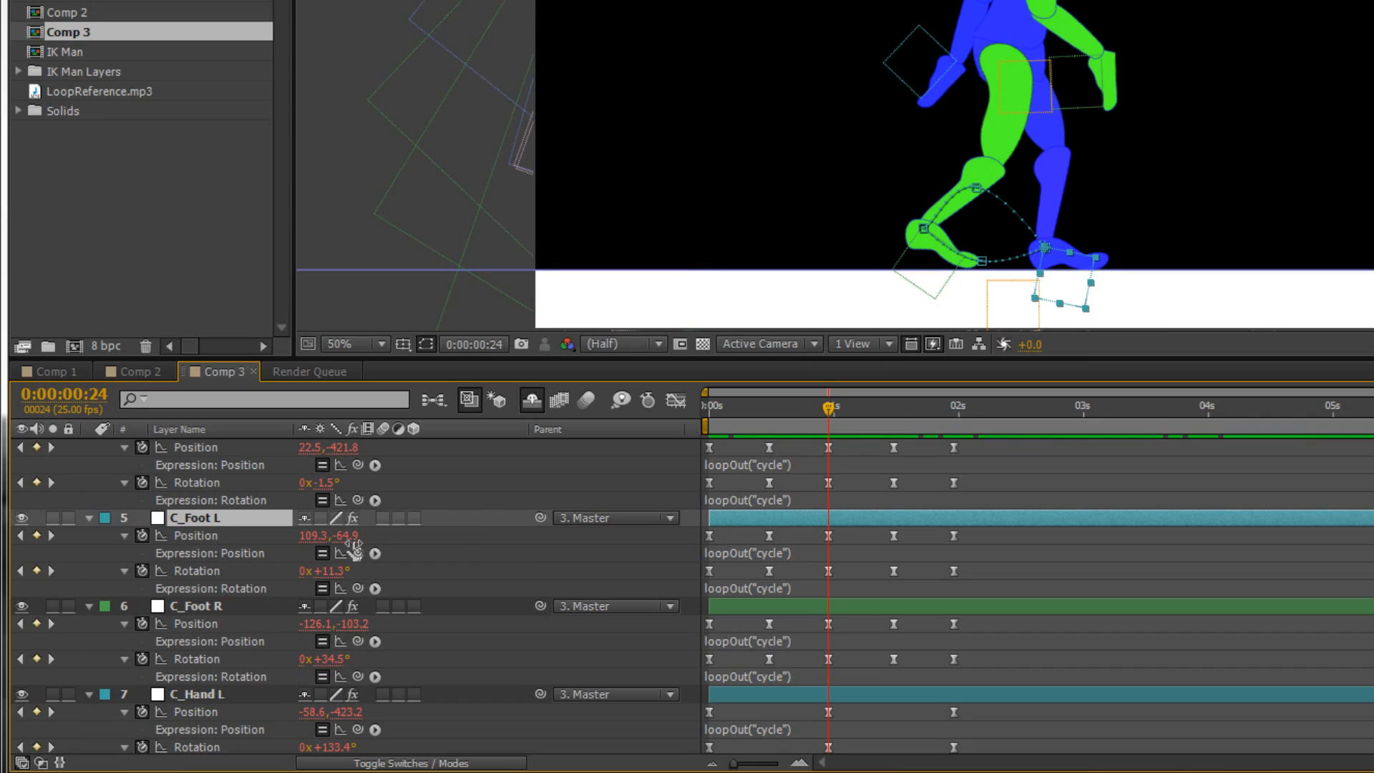
click(51, 535)
click(349, 535)
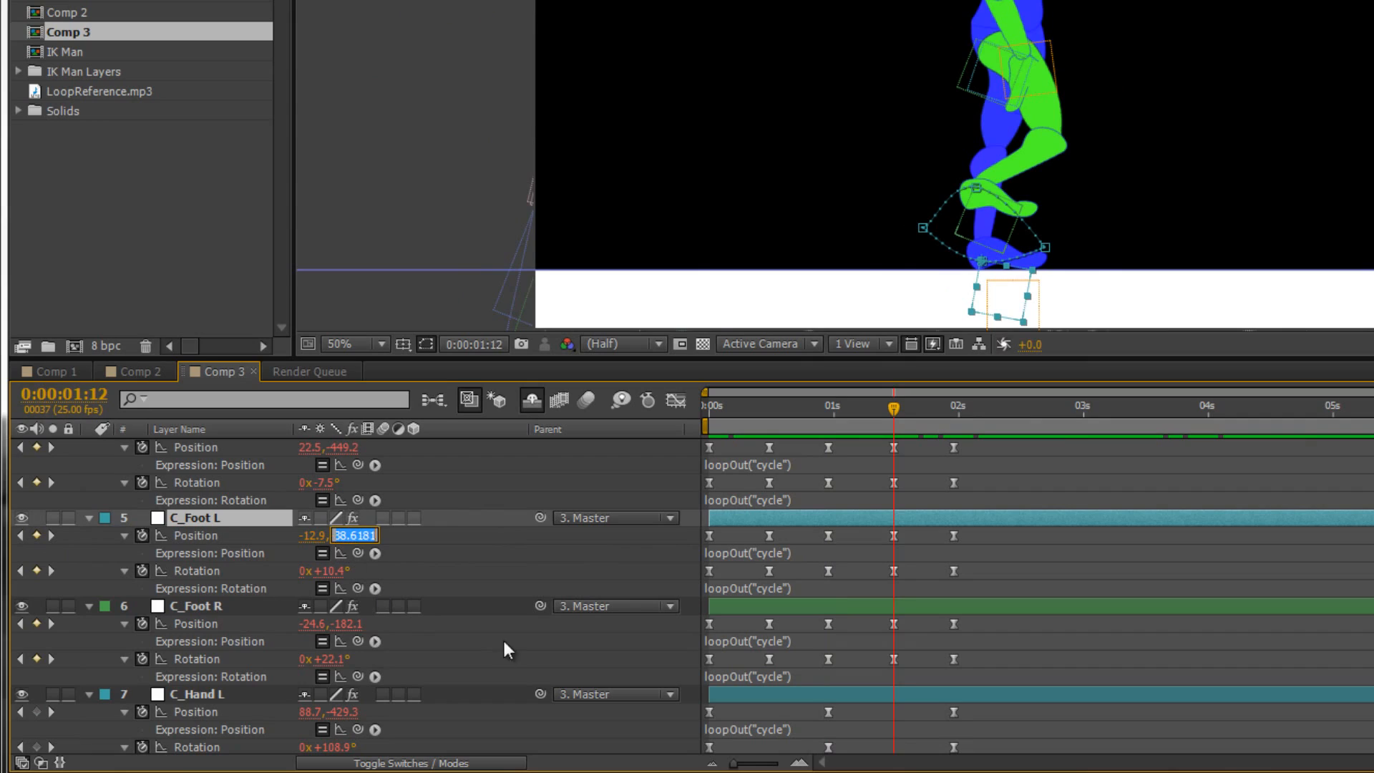
text(-64.09)
key(Return)
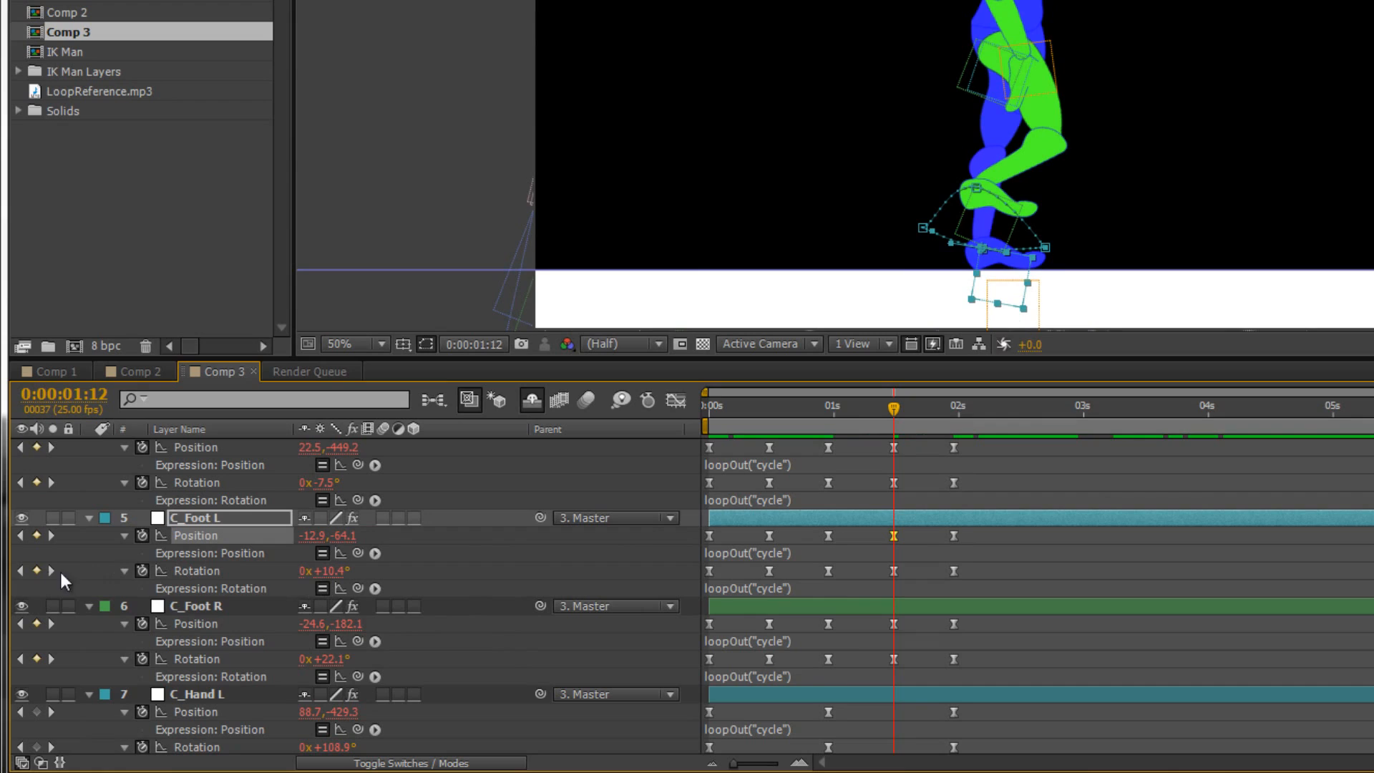
Compare C_Foot L's Rotation with its previous keyframe and set the 0:00:01:12 Rotation keyframe to 11.3°
click(20, 571)
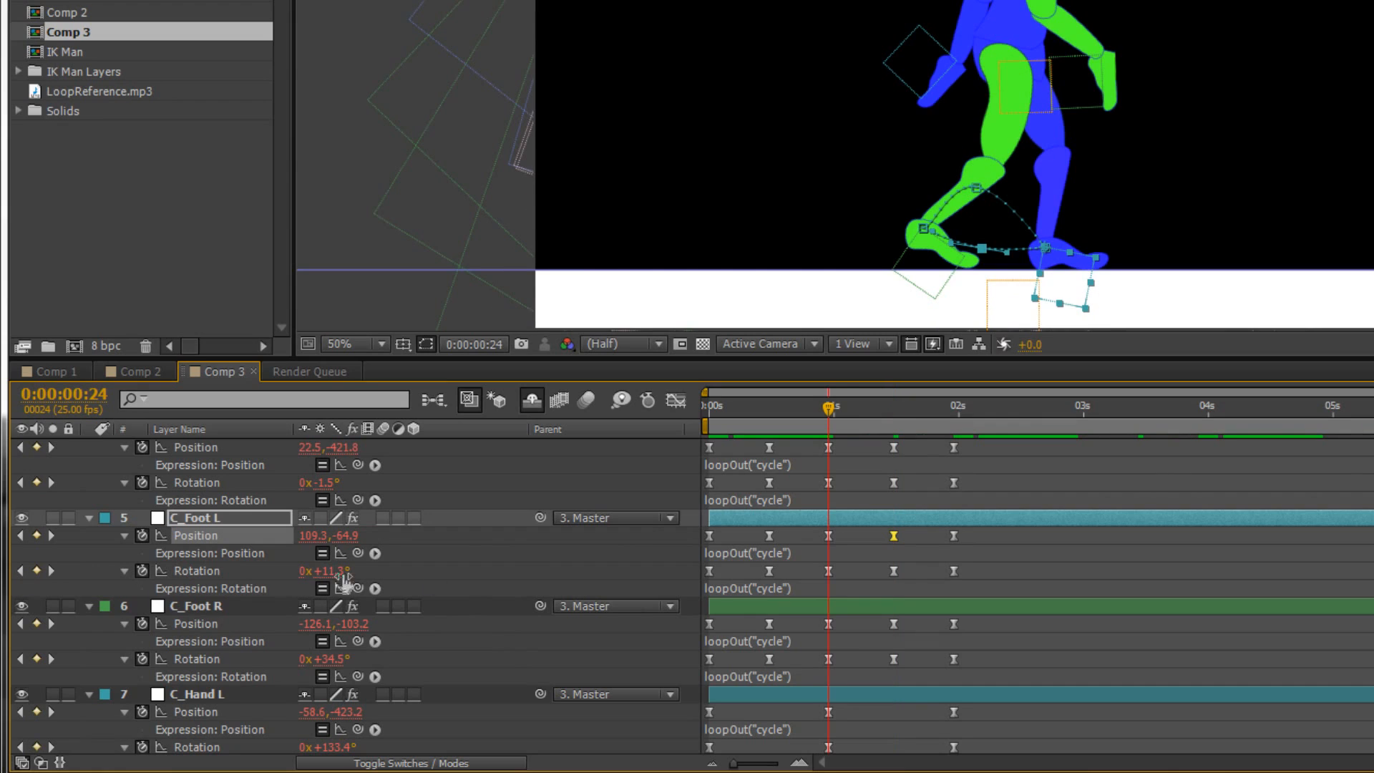
click(53, 570)
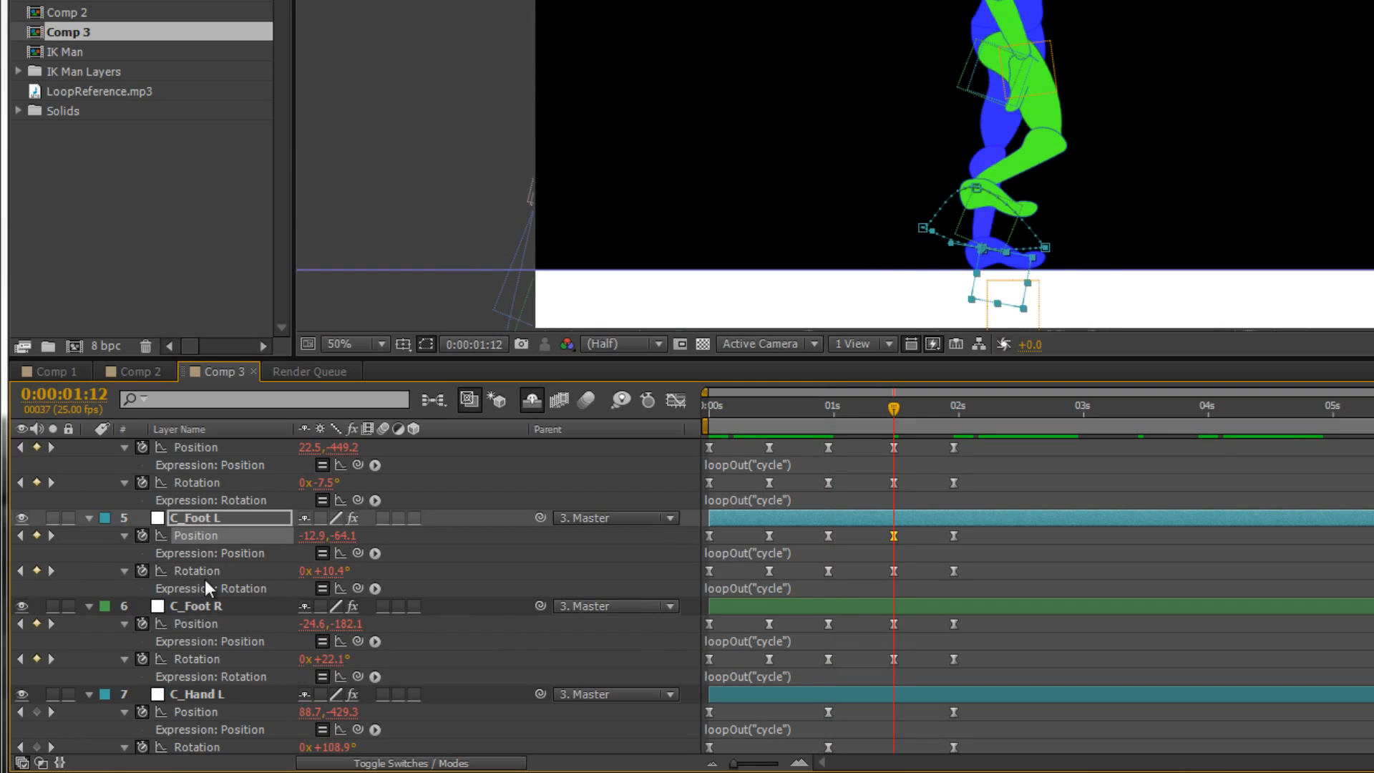
click(894, 571)
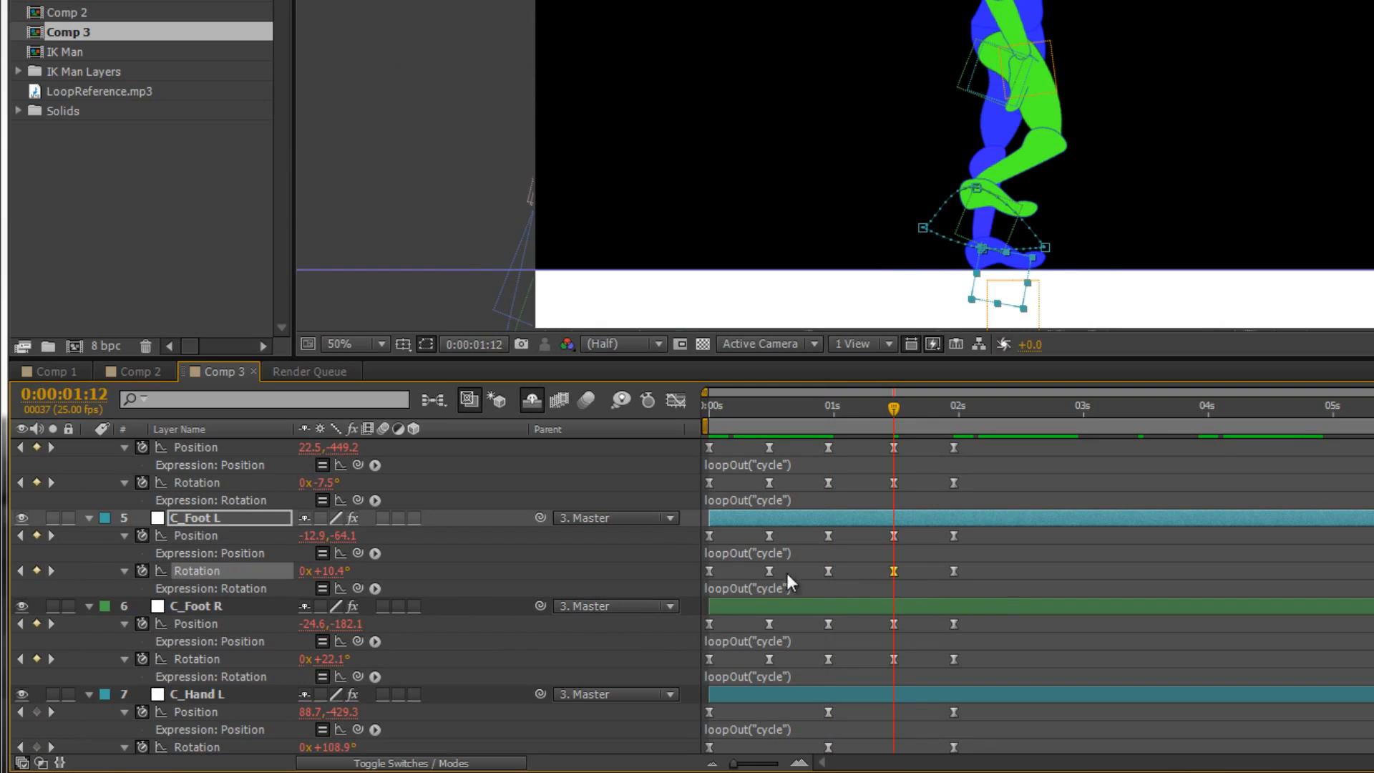
click(331, 573)
text(11.3)
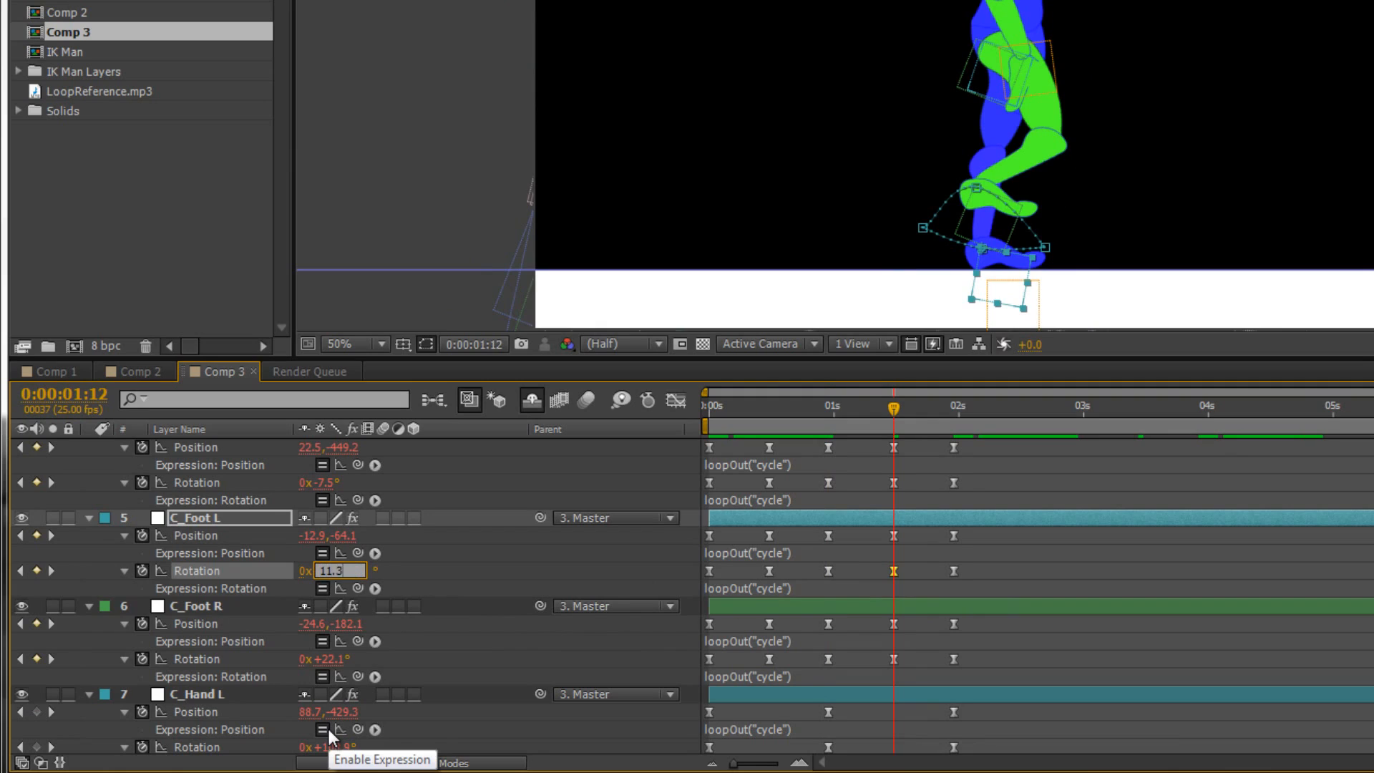
key(Return)
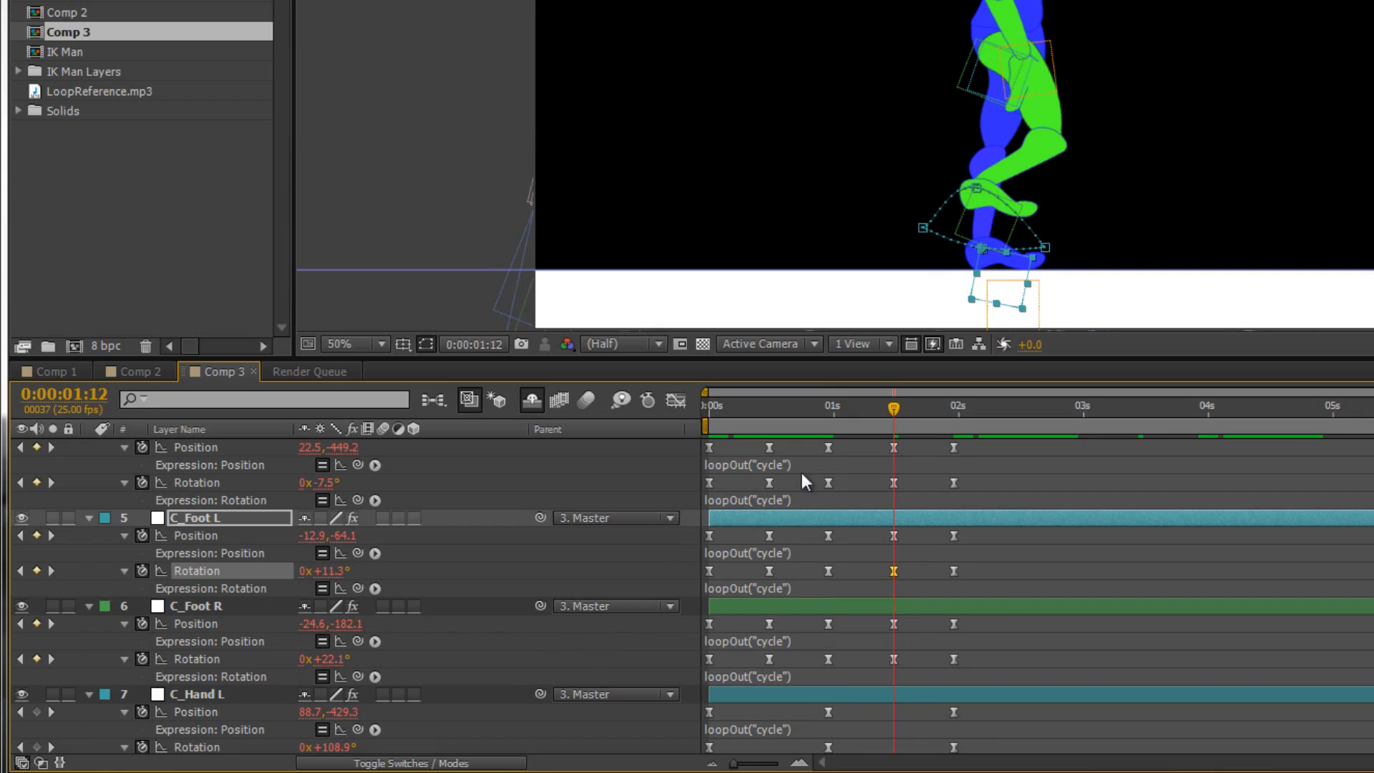
Select C_Foot R and compare its pose and floor contact between the keyframes at 0:00:00:00 and 0:00:00:12
drag(899, 415, 772, 425)
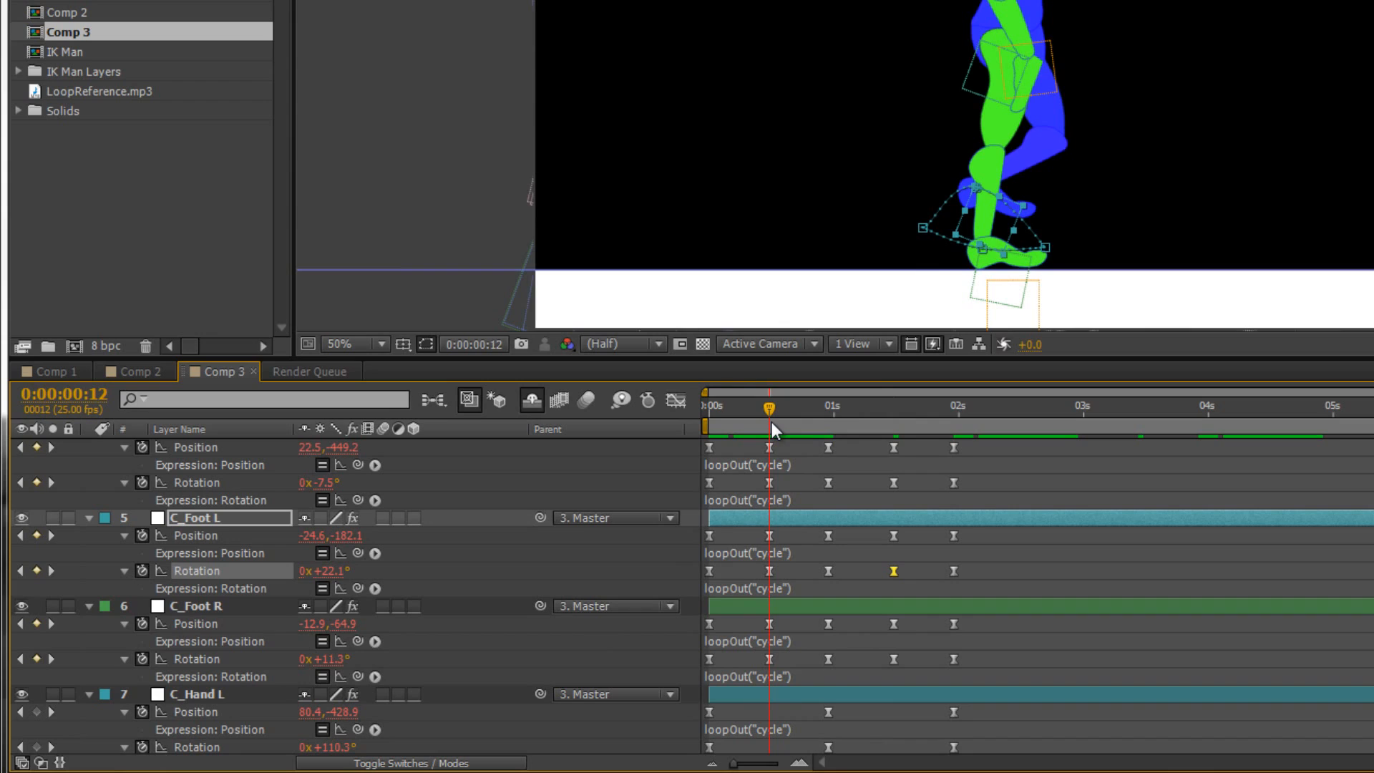
click(199, 603)
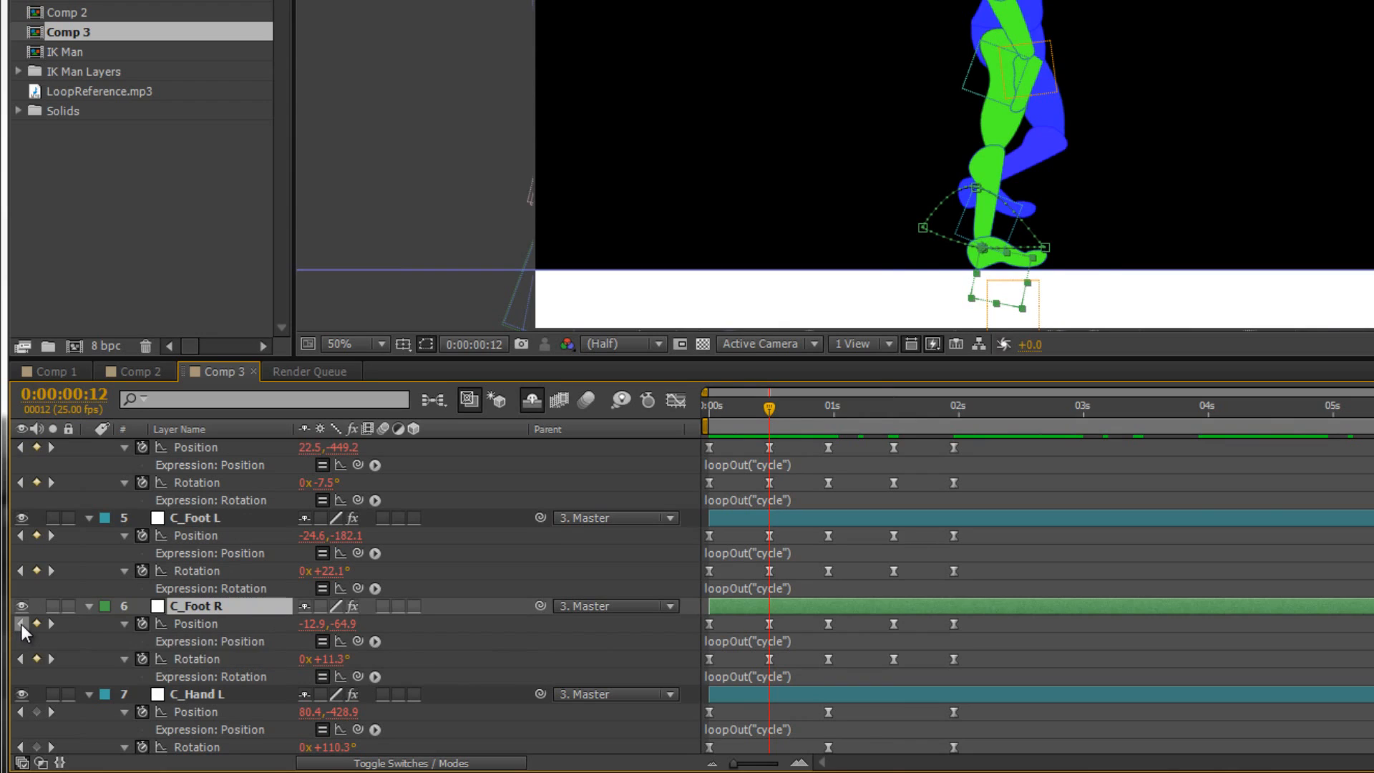
click(20, 624)
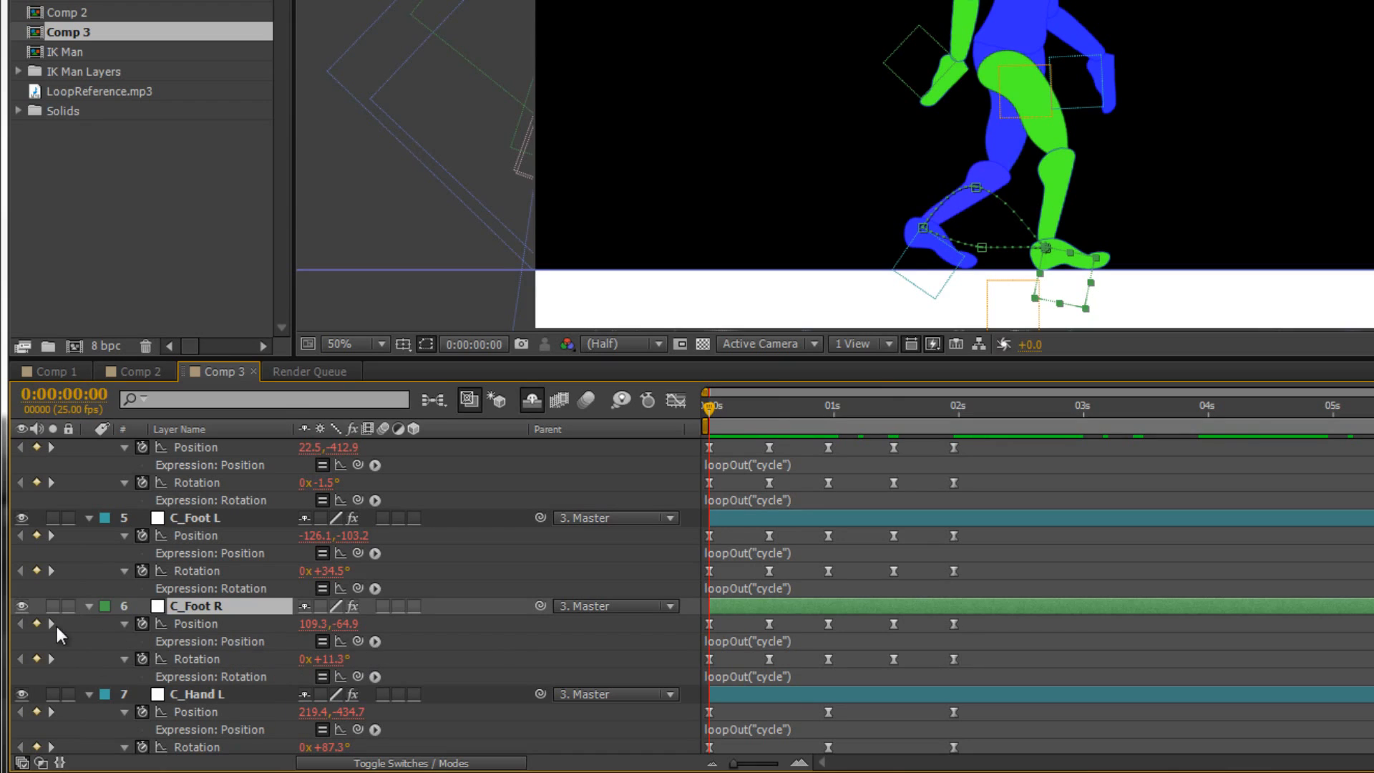
click(50, 659)
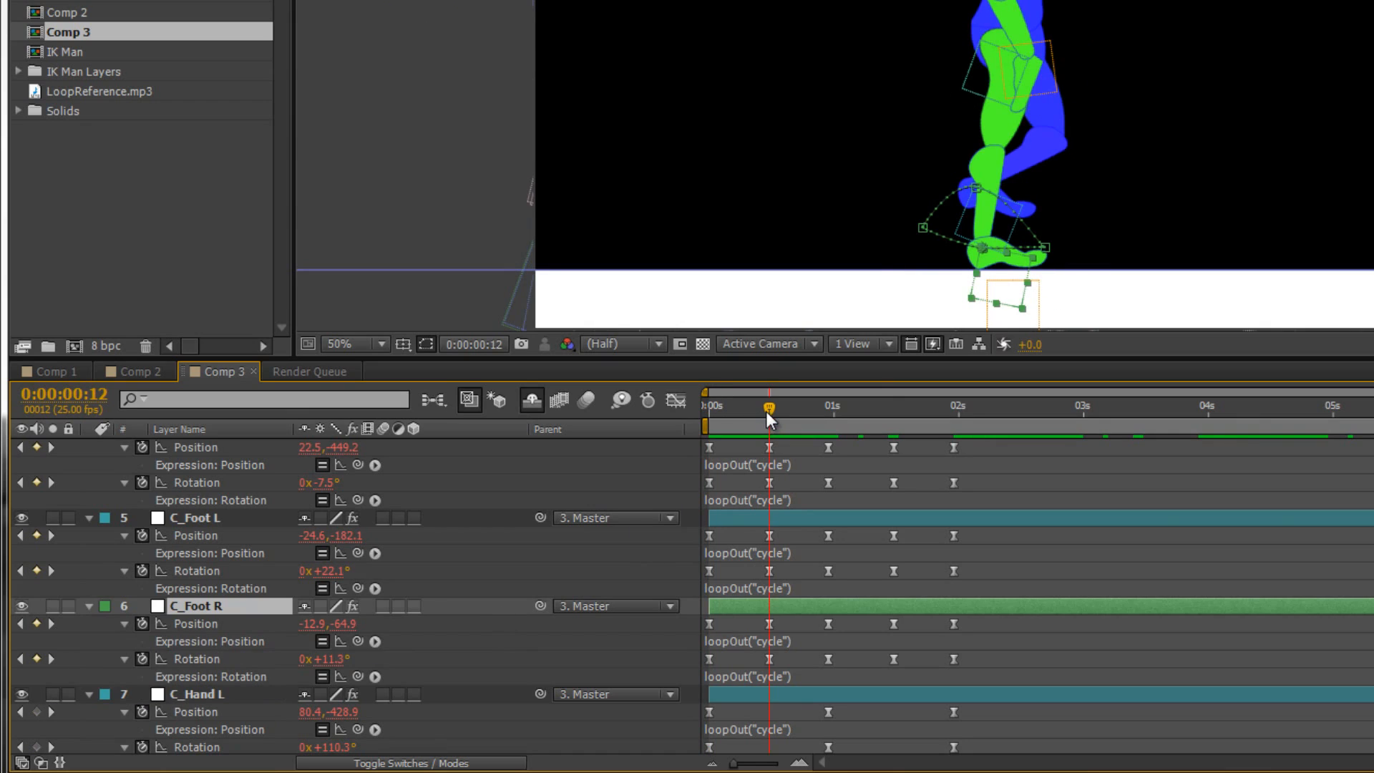
mouse_move(767, 414)
mouse_down()
mouse_move(737, 413)
mouse_move(760, 417)
mouse_up()
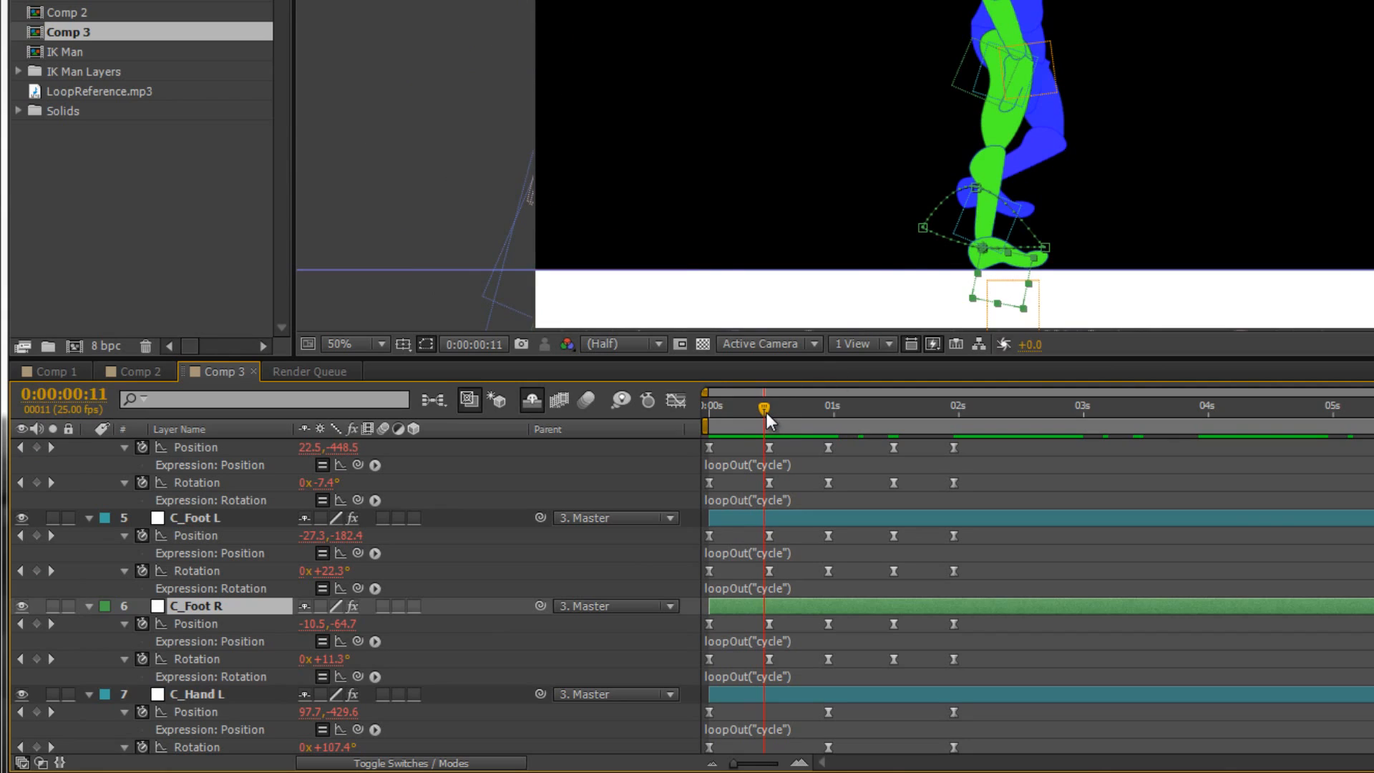
drag(770, 412, 774, 450)
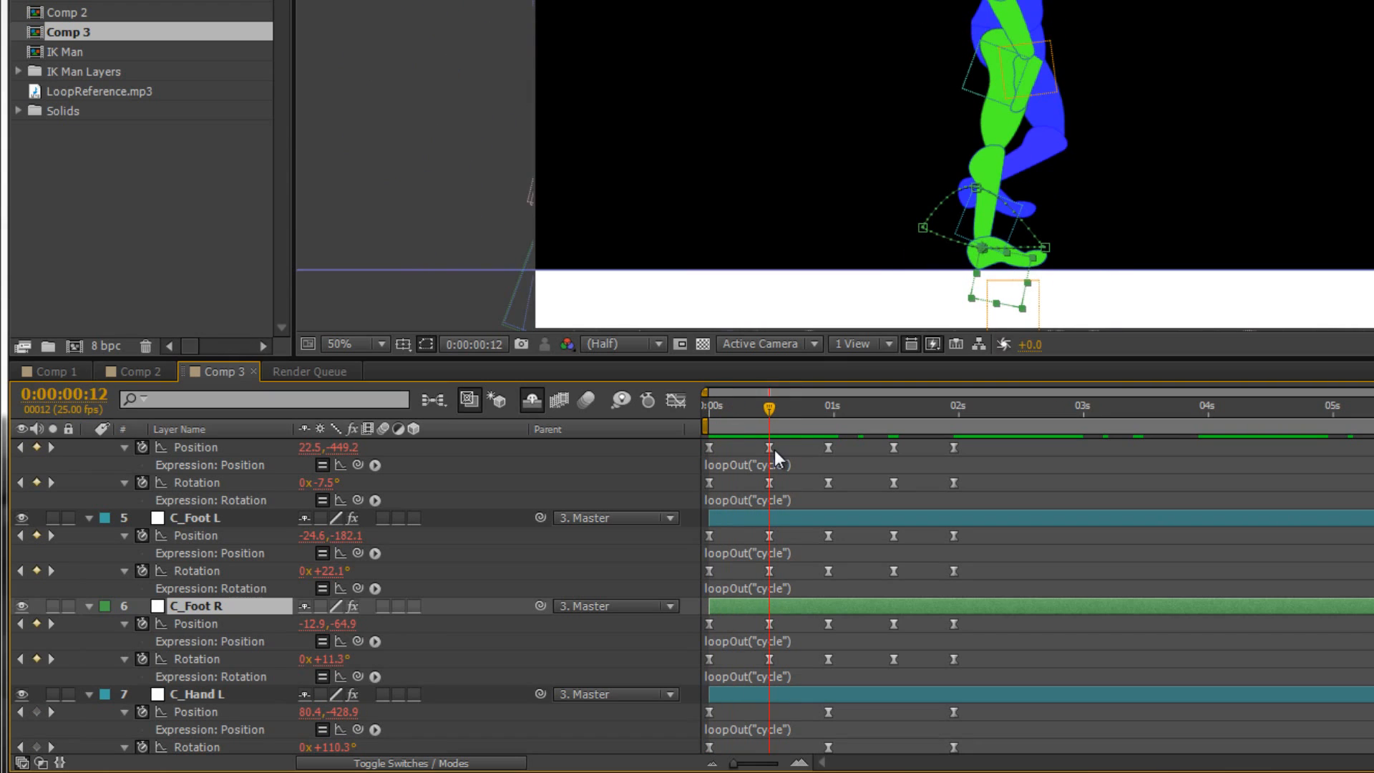
Select C_Pelvis, scrub the first half-step, and lower the pelvis at 0:00:00:12 to a Position Y value of -444.2
scroll(255, 477, up, 2)
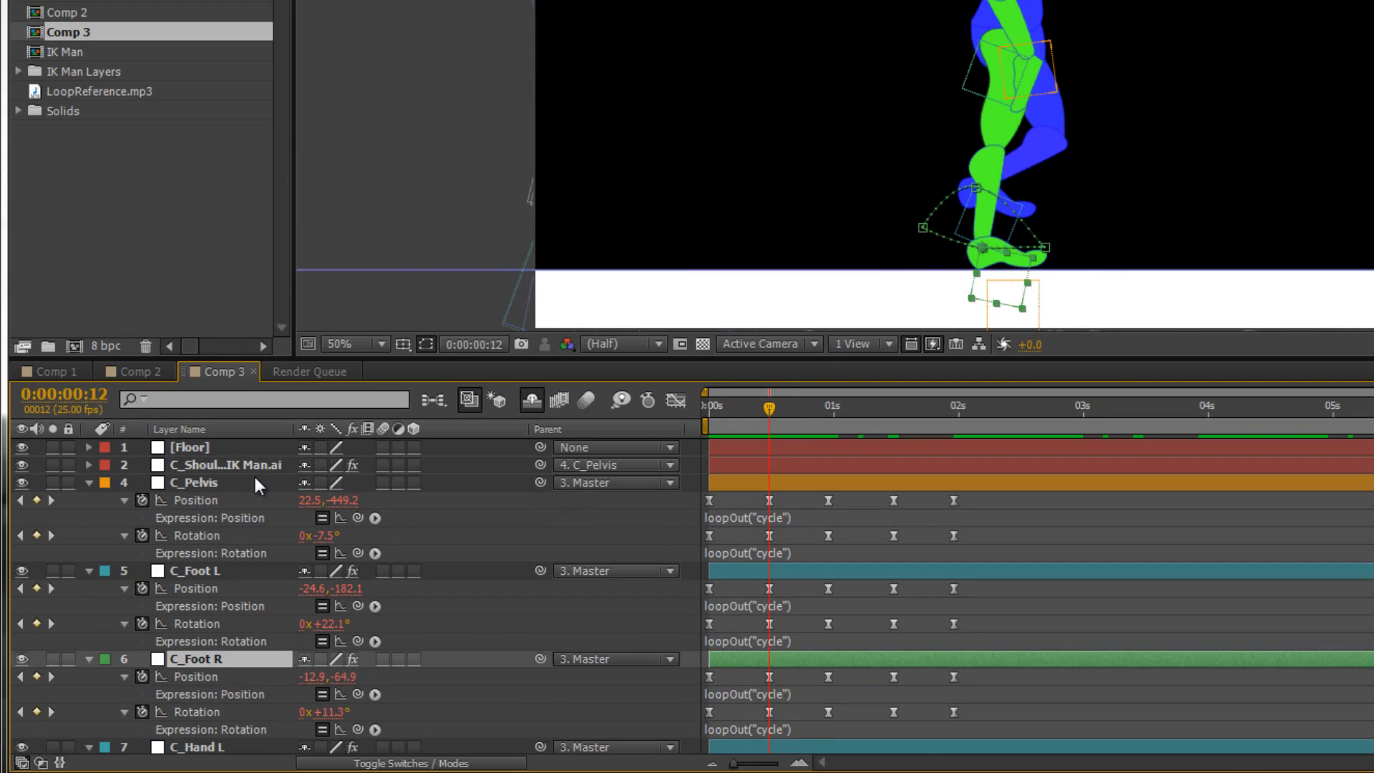
click(193, 485)
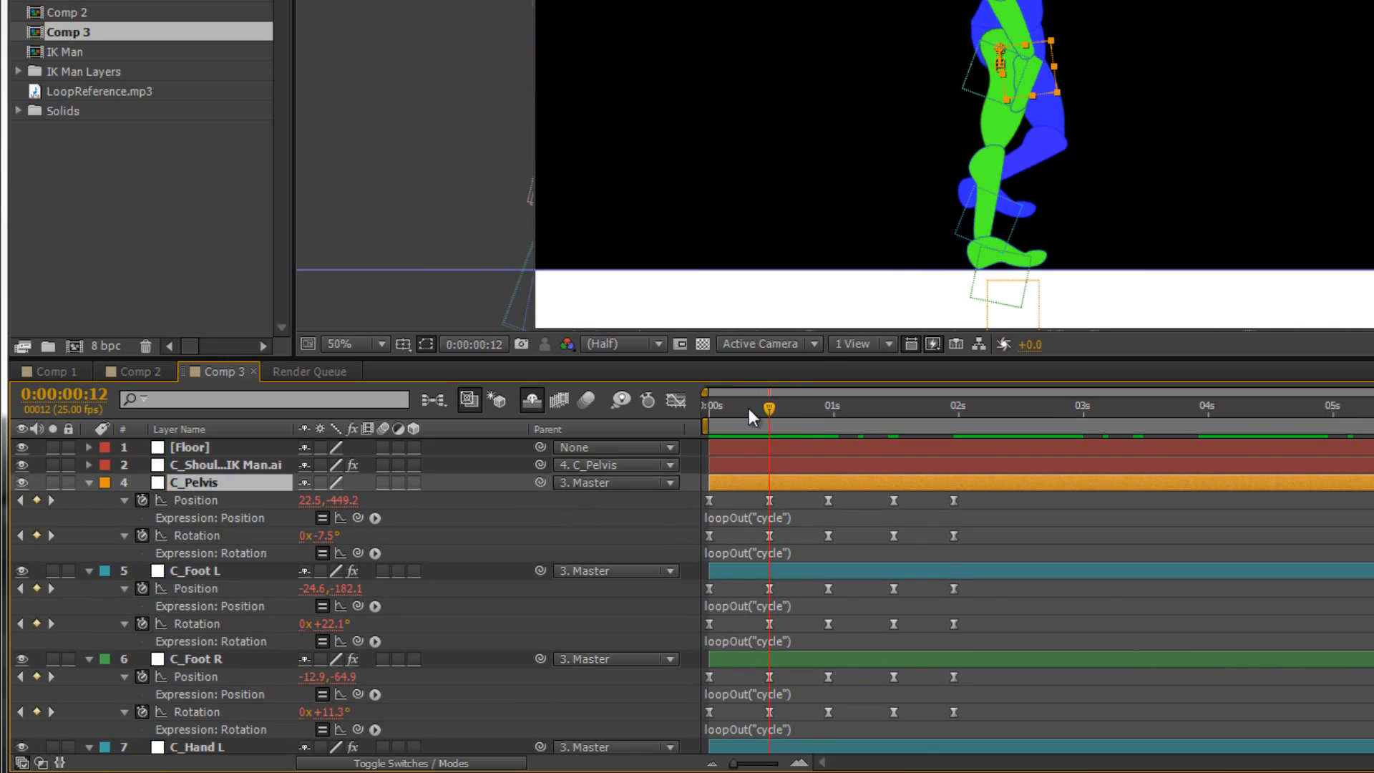
drag(767, 407, 686, 421)
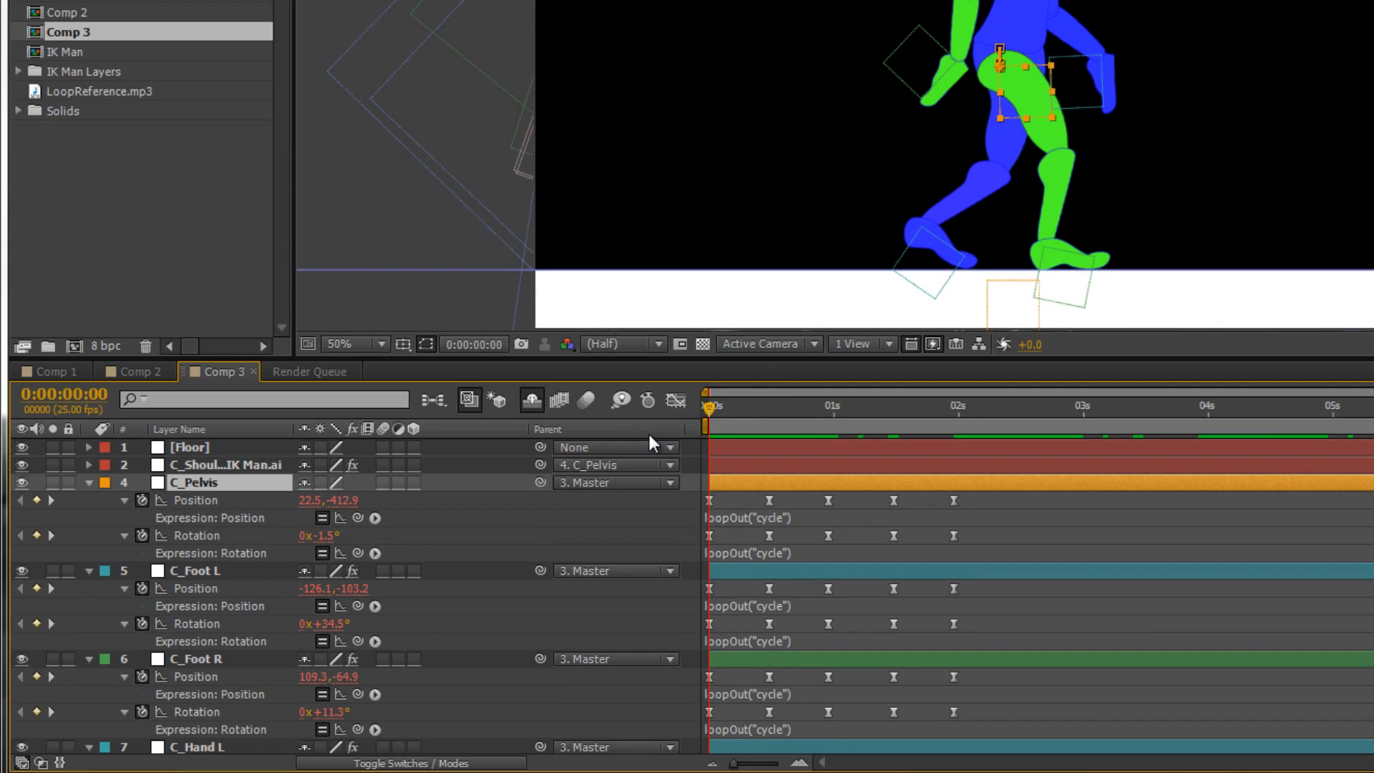
drag(649, 434, 770, 442)
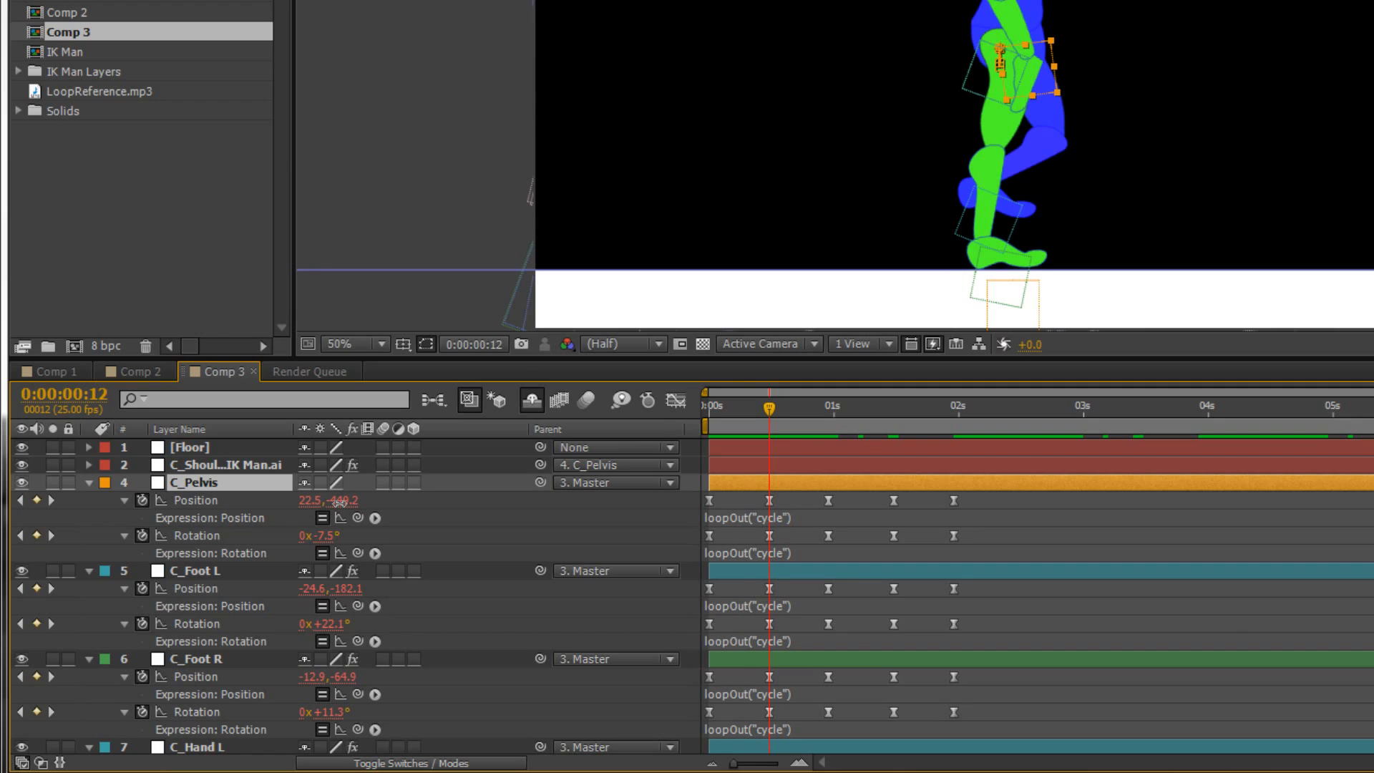
drag(336, 503, 343, 506)
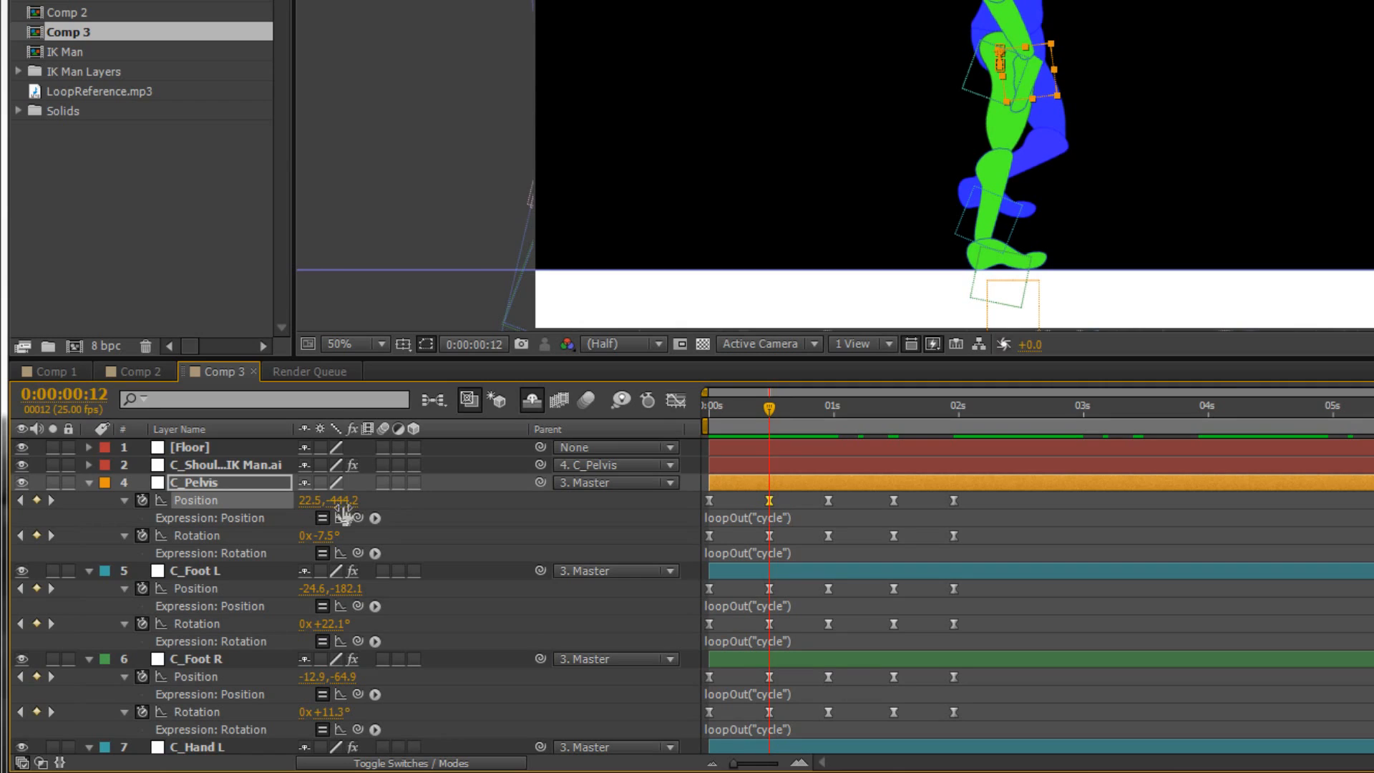
Set C_Pelvis's Position Y value to -444.2 at the 0:00:01:12 keyframe
click(765, 409)
drag(750, 412, 890, 468)
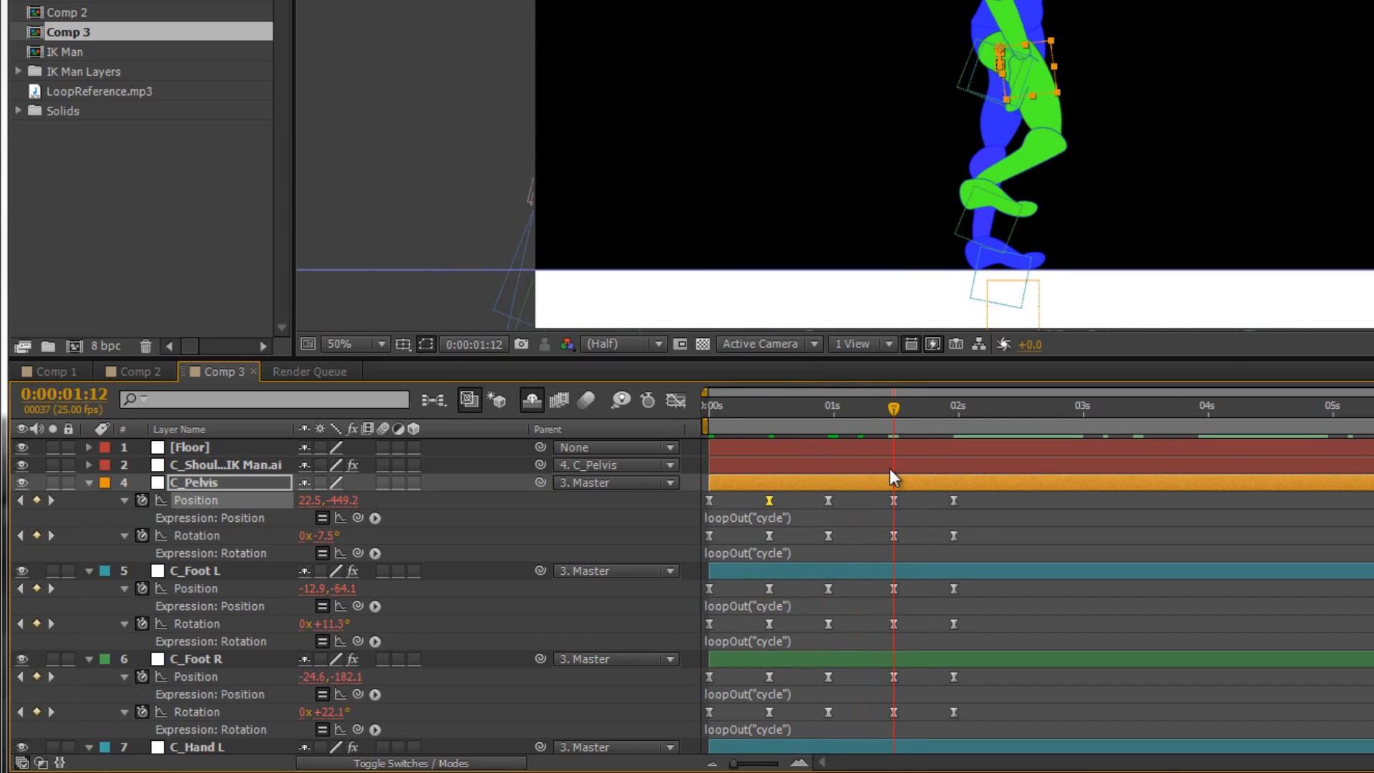
click(348, 502)
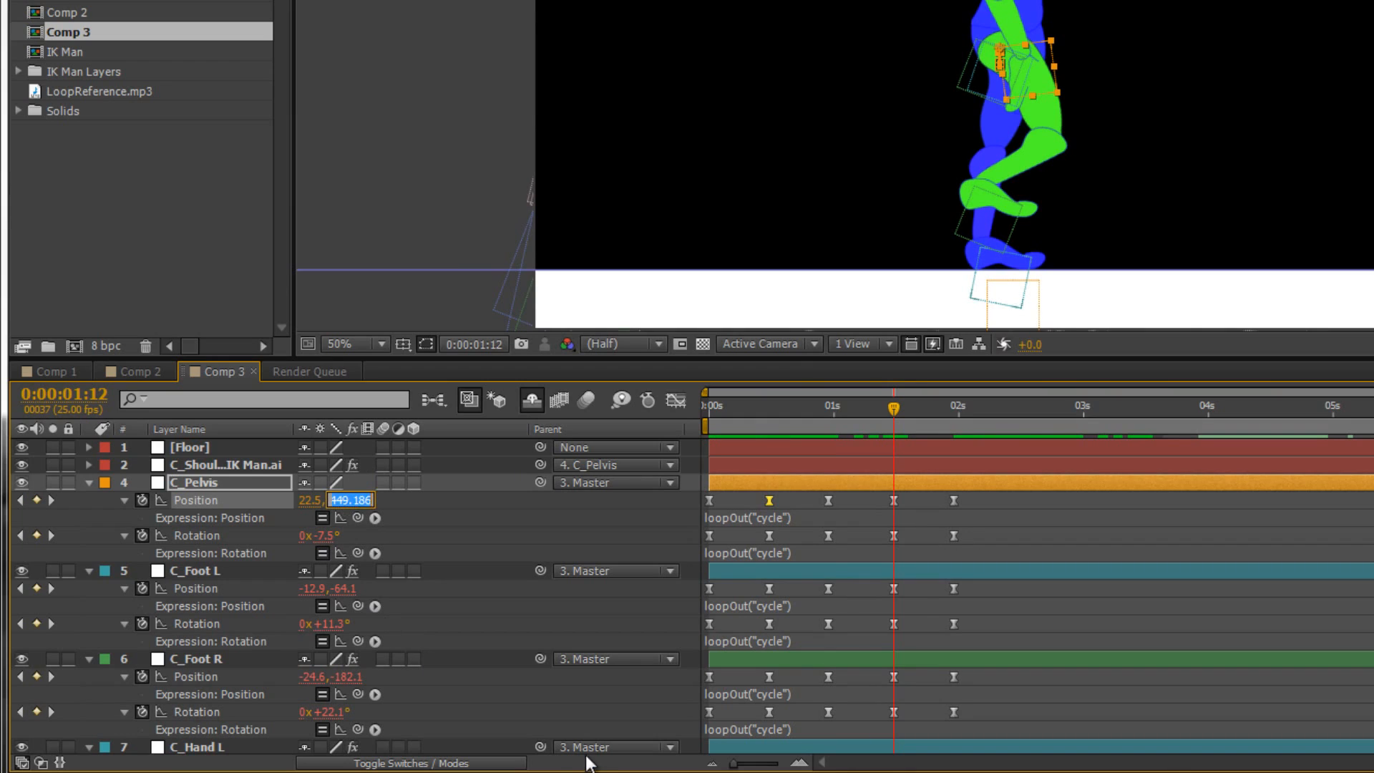
text(-444.2)
key(Return)
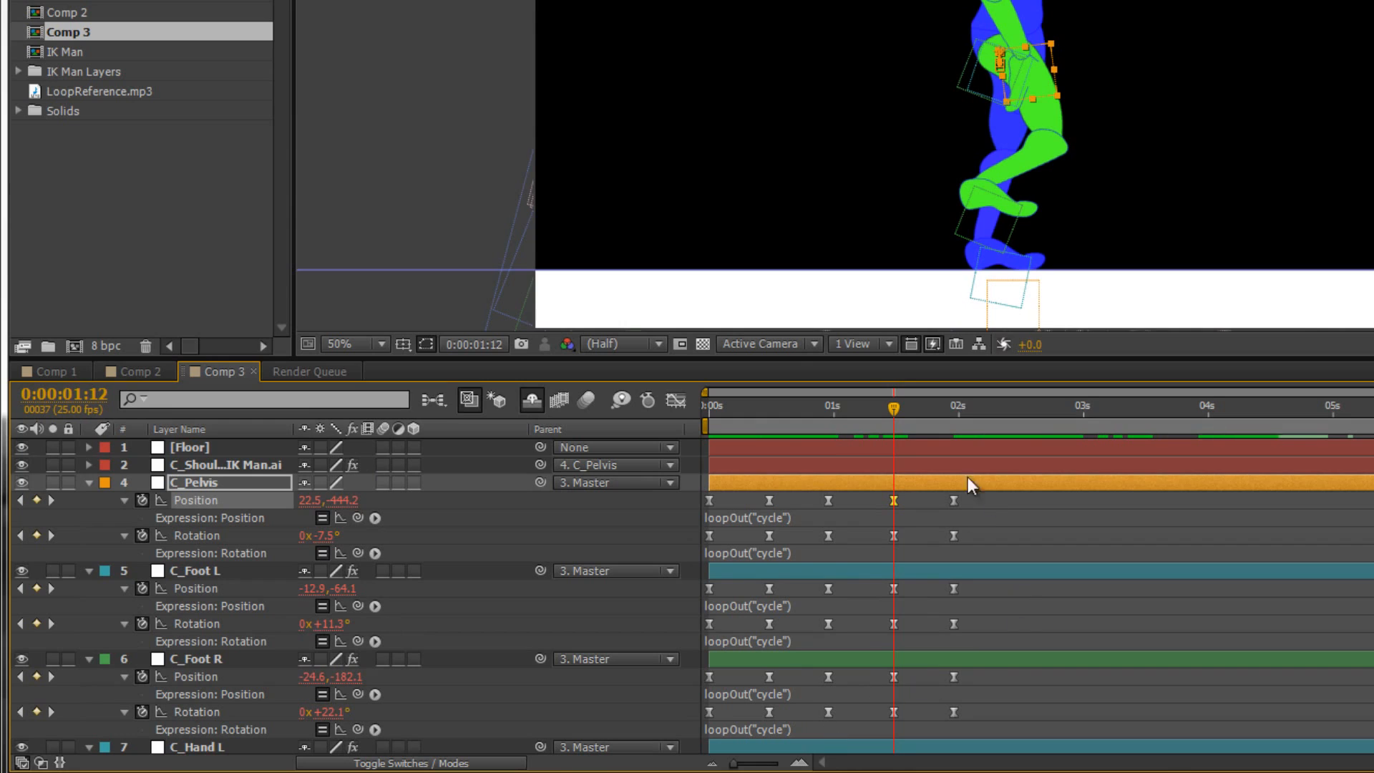
Play the walk cycle and step back frame by frame to 0:00:01:05 to examine C_Foot L's contact with the floor
key(space)
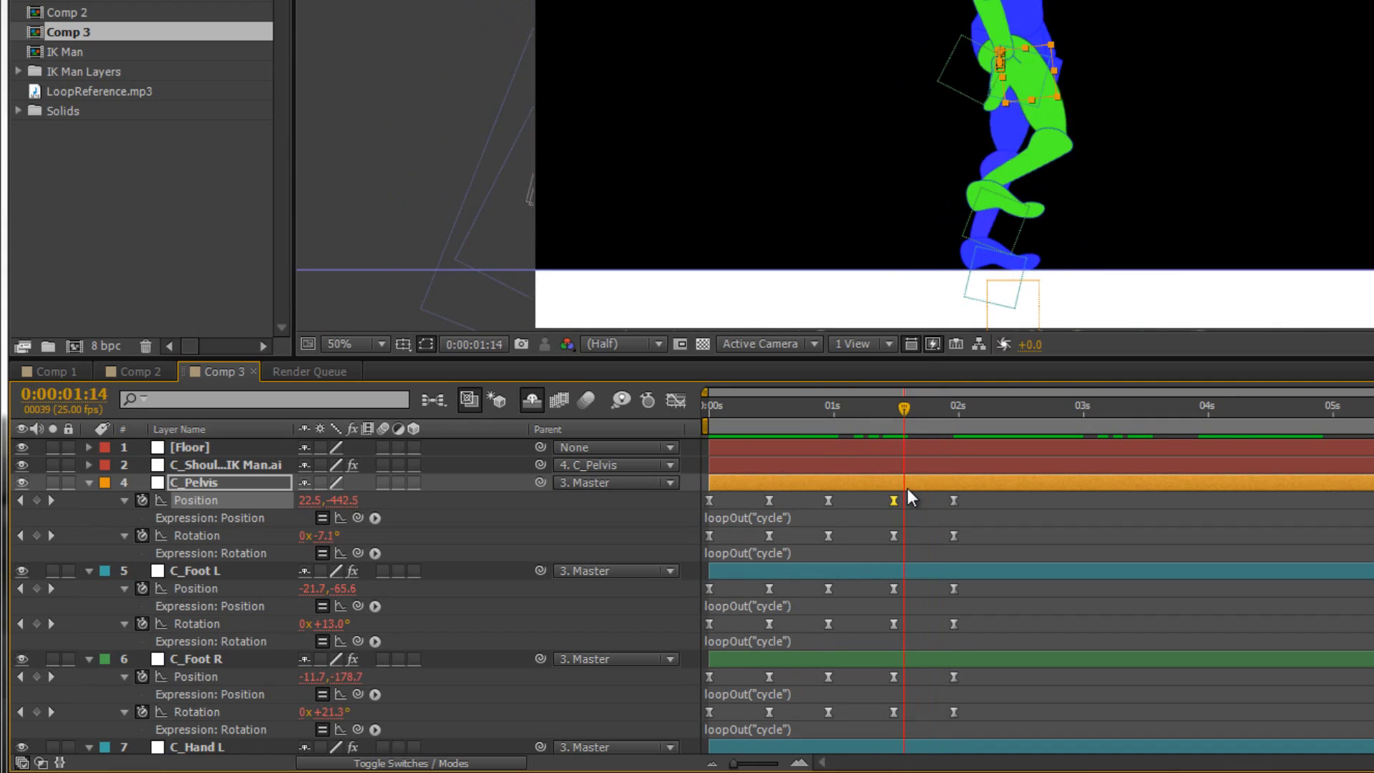
drag(907, 488, 895, 492)
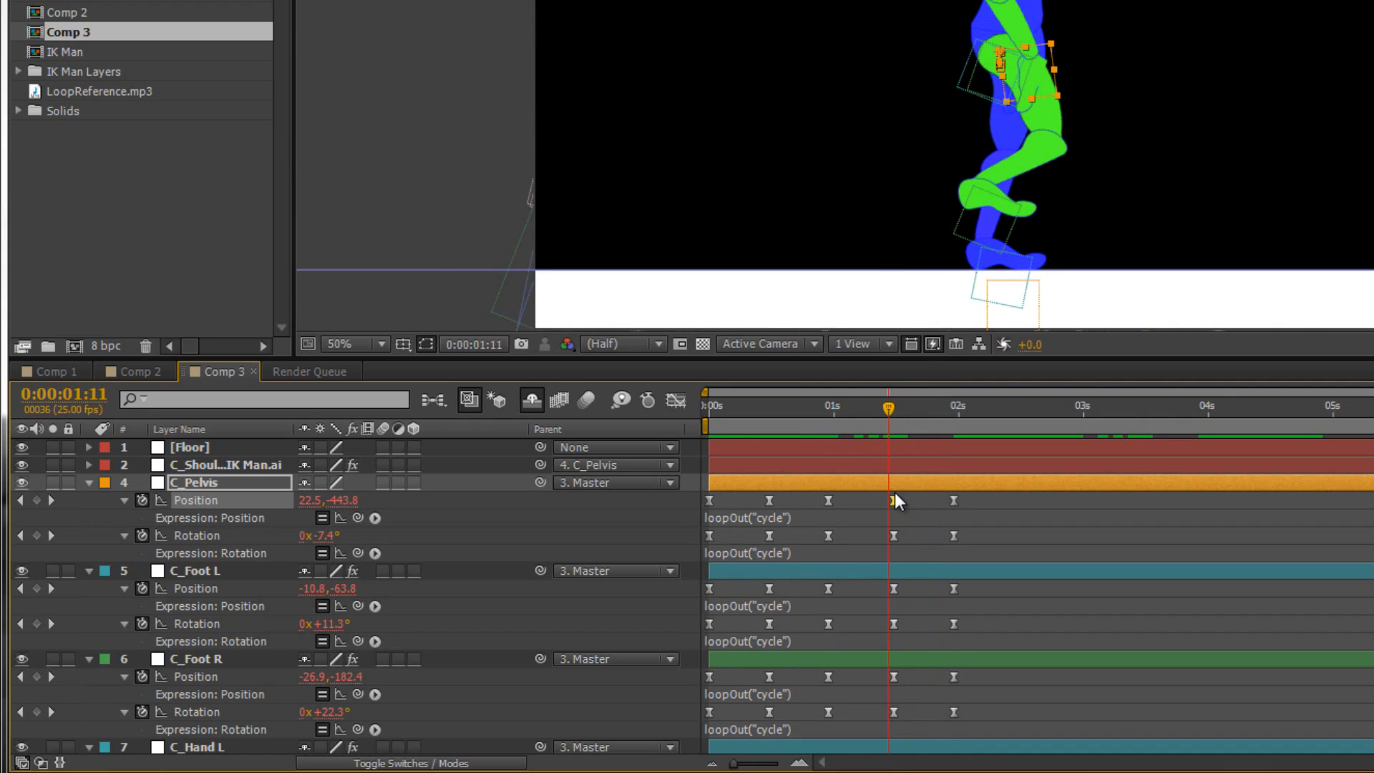
key(Page_Up)
key(Page_Up)
key(Page_Up)
key(Page_Up)
key(Page_Up)
key(Page_Up)
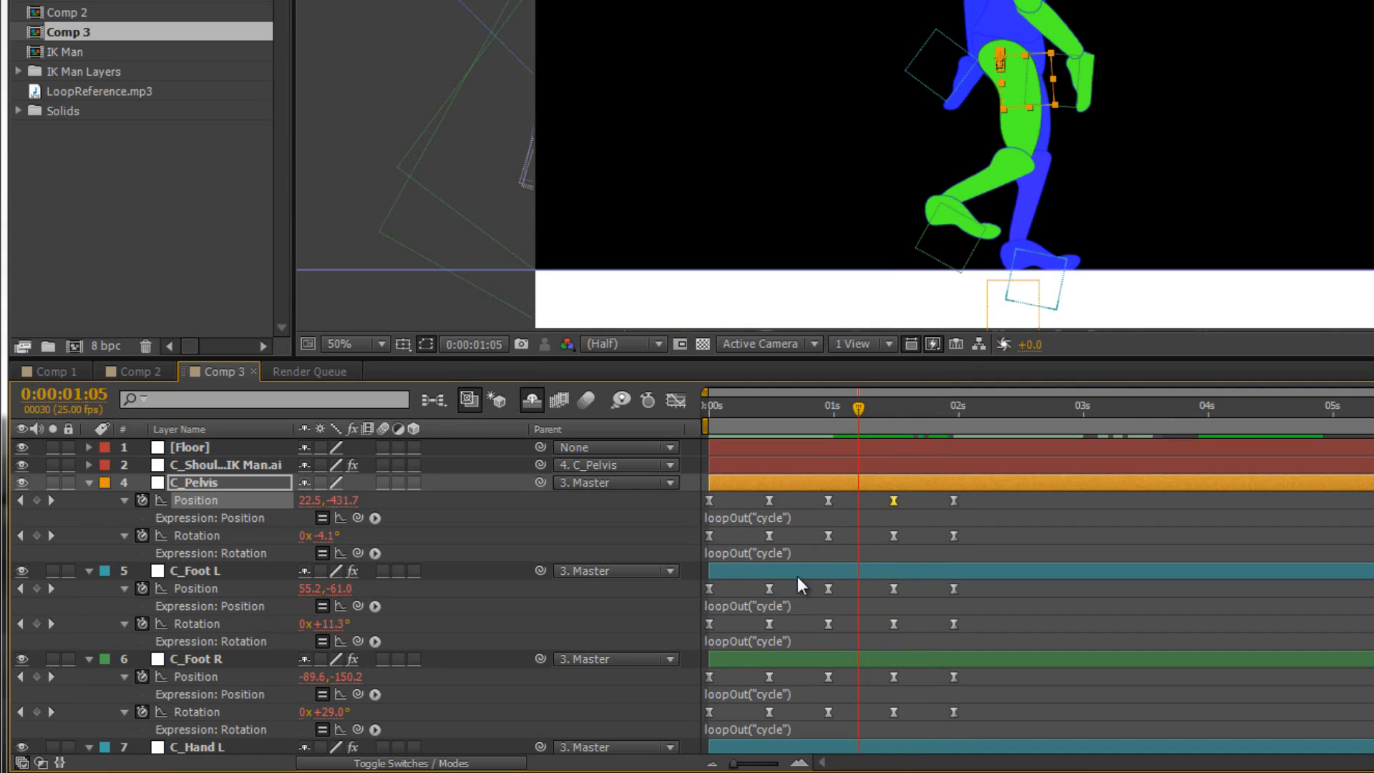
Match C_Foot L's Position Y value at the 0:00:01:12 keyframe to the 0:00:00:24 keyframe by setting it to -64.9
click(797, 577)
drag(864, 414, 830, 427)
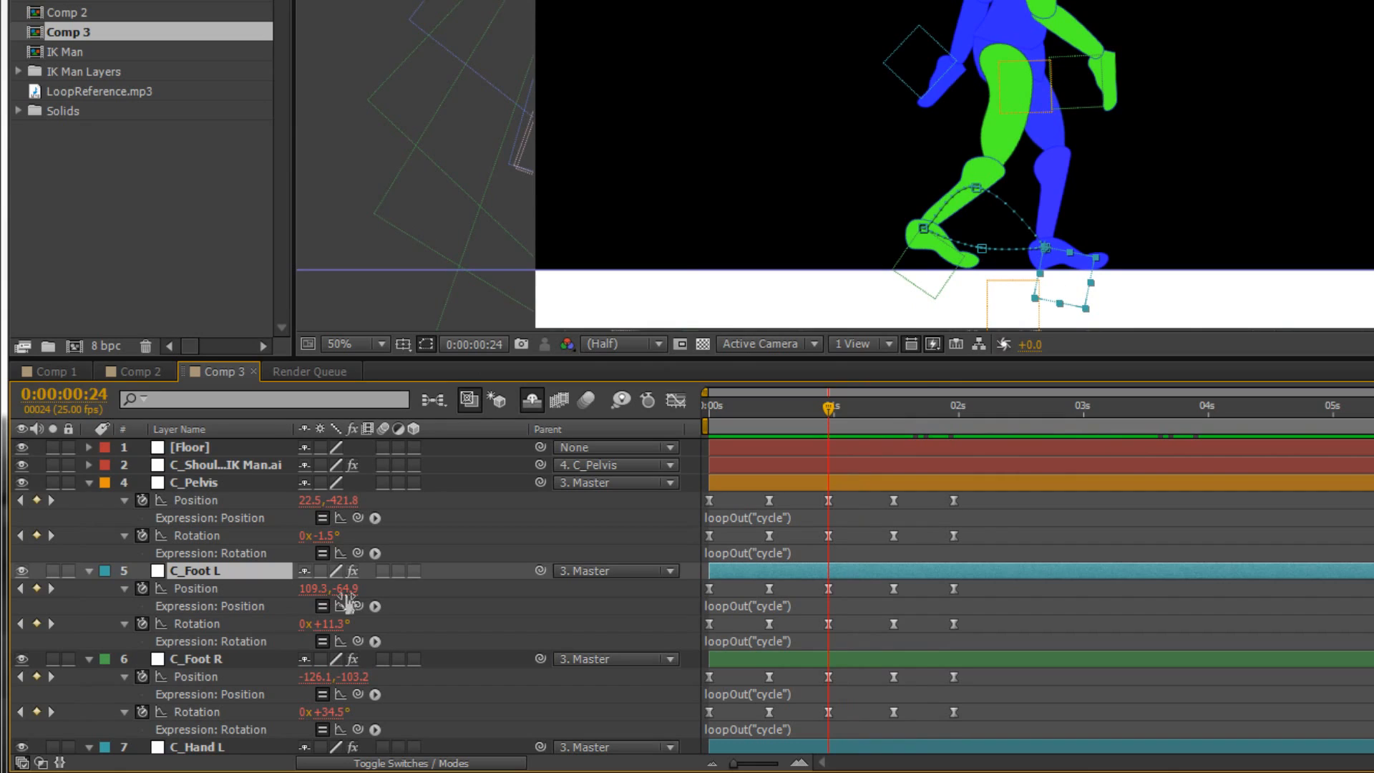
click(196, 588)
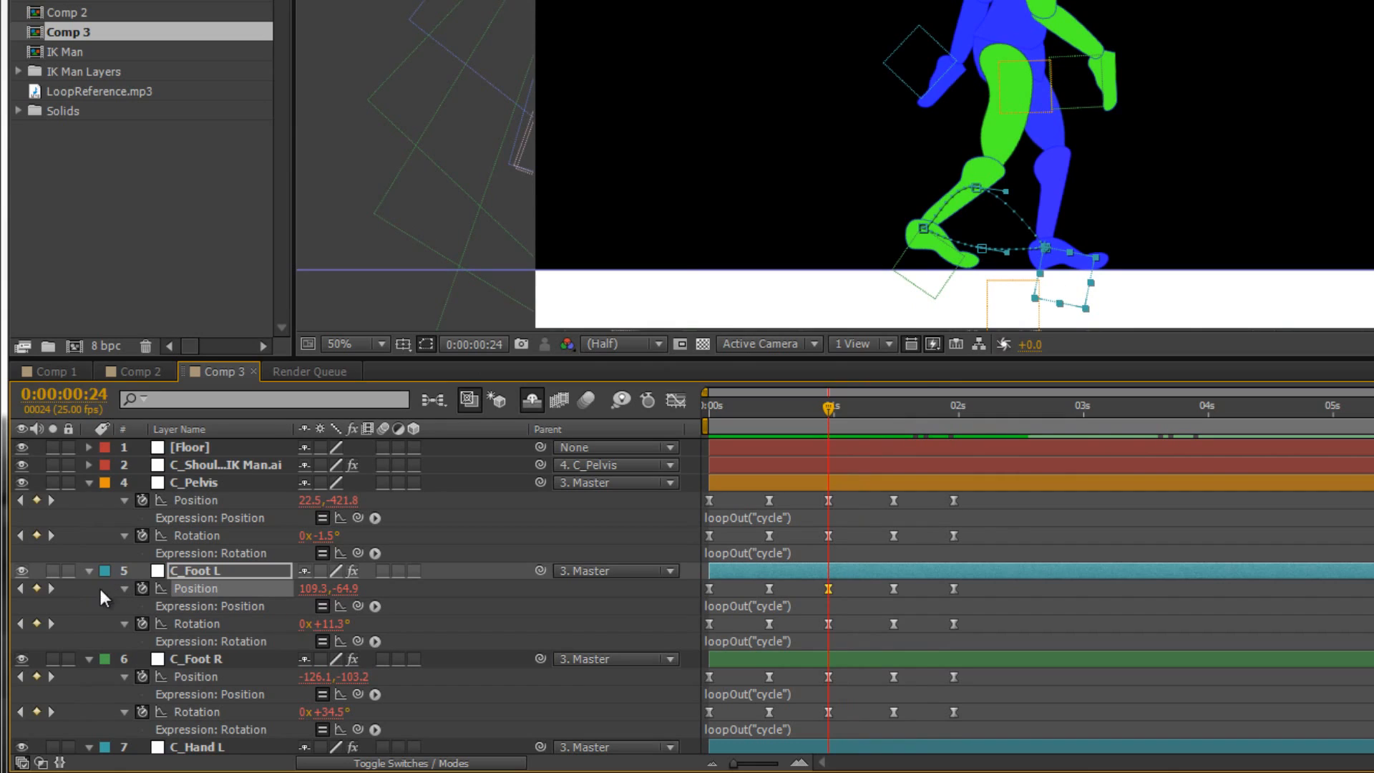
click(50, 589)
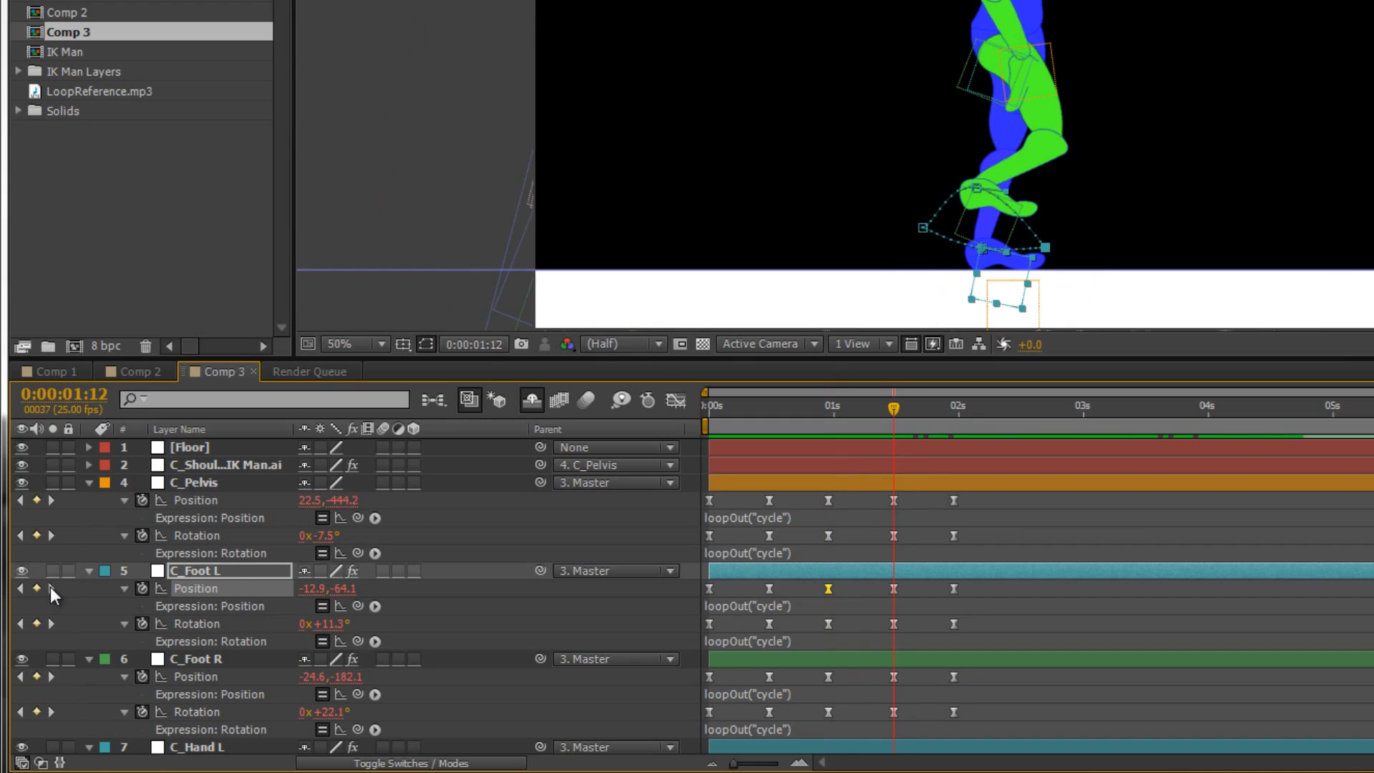
click(343, 590)
text(-)
key(Return)
Scrub C_Foot L's planted phase from 0:00:00:24, and preview the whole walk cycle from 0:00:00:00 to examine the foot contact
mouse_move(896, 406)
mouse_down()
mouse_move(850, 418)
mouse_move(918, 428)
mouse_move(896, 431)
mouse_up()
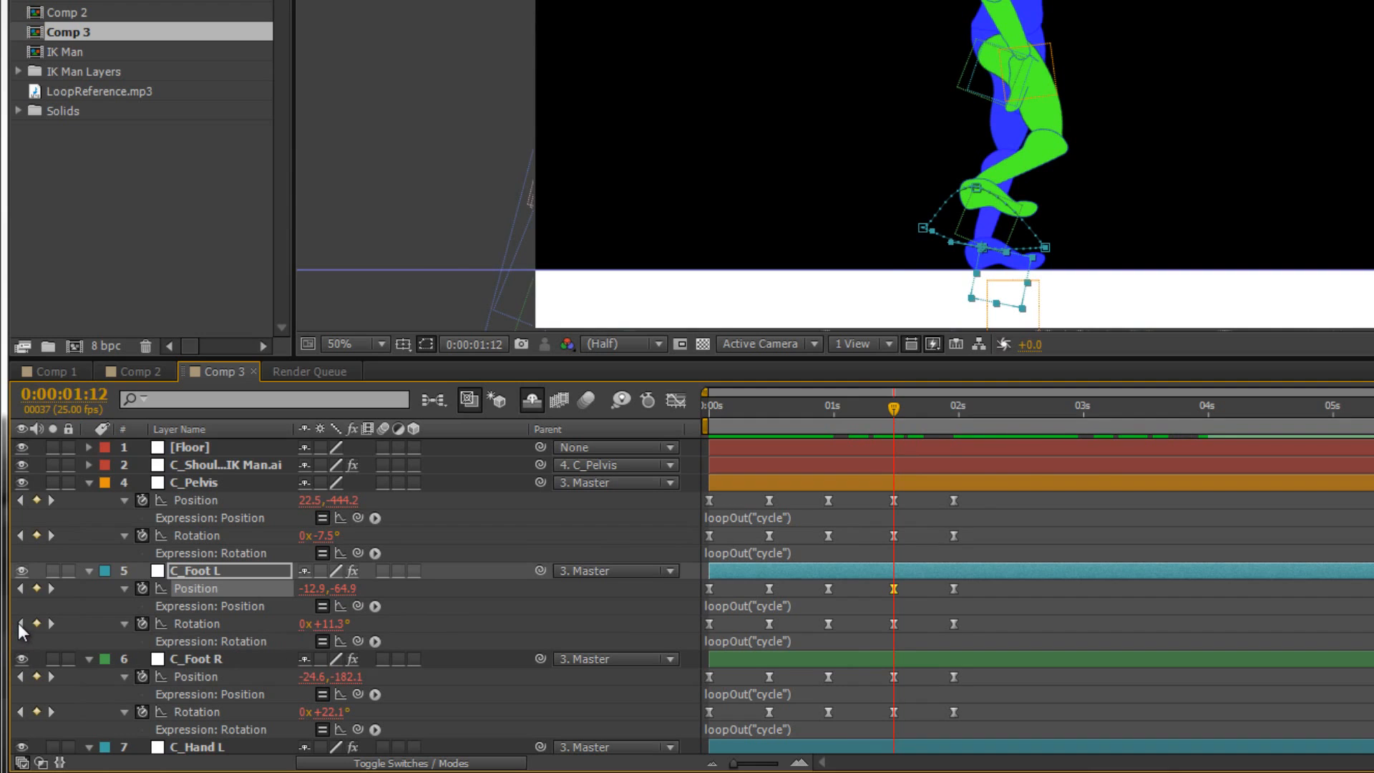
key(j)
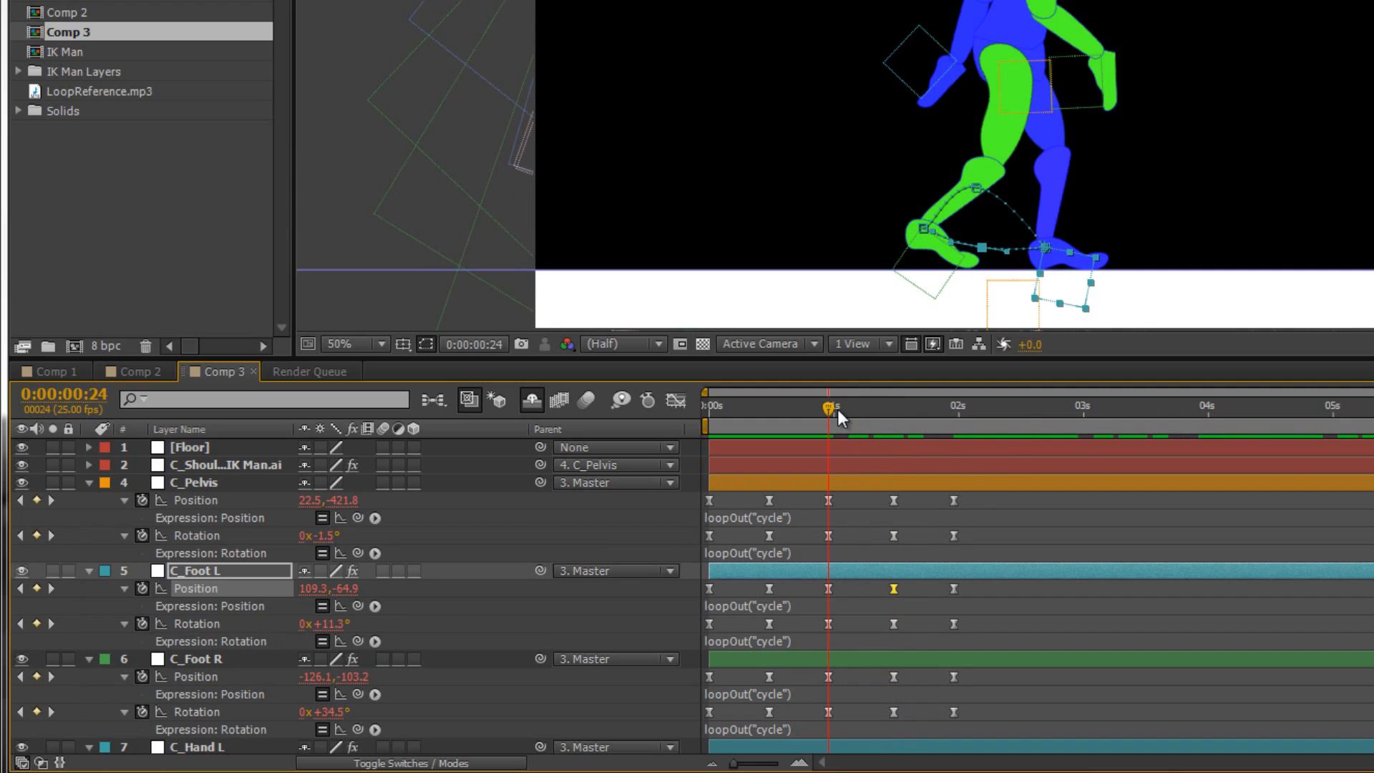
drag(837, 409, 610, 444)
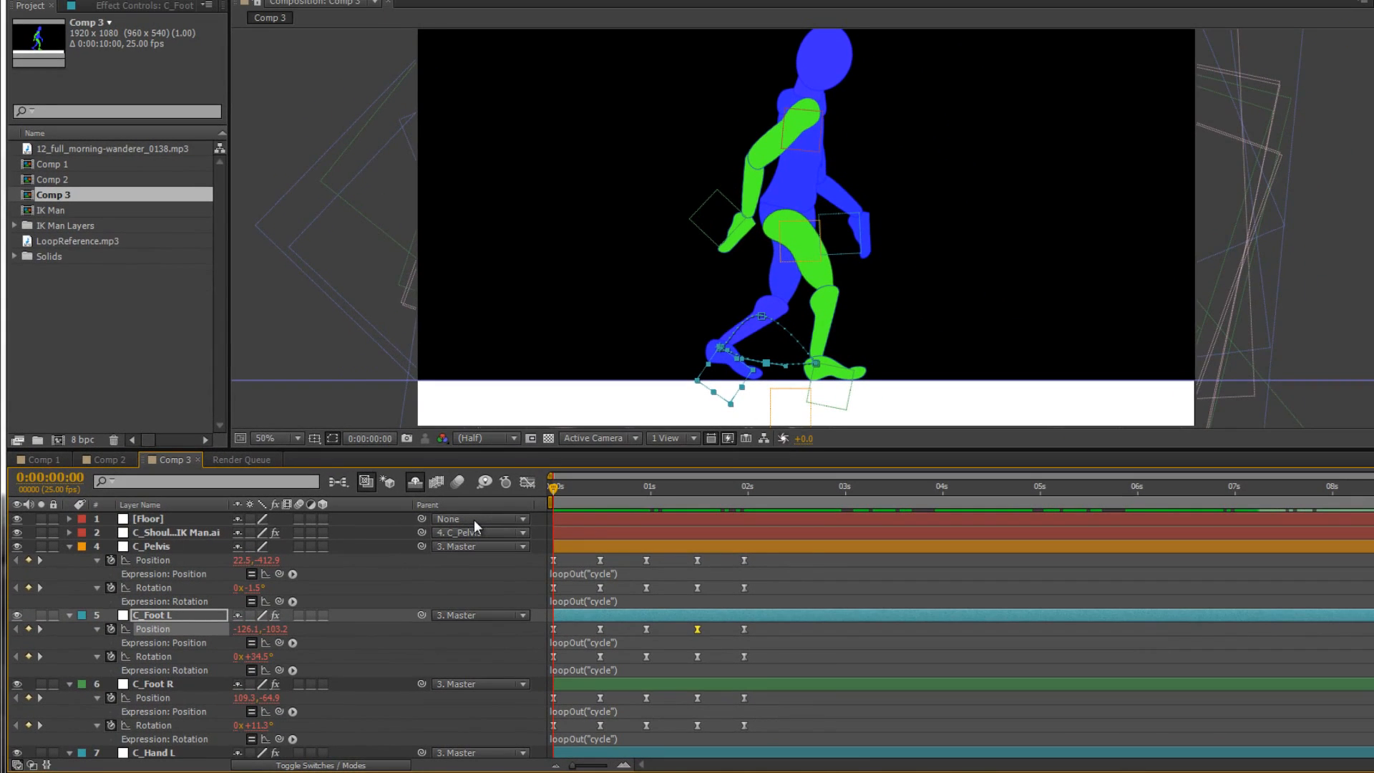
key(KP_0)
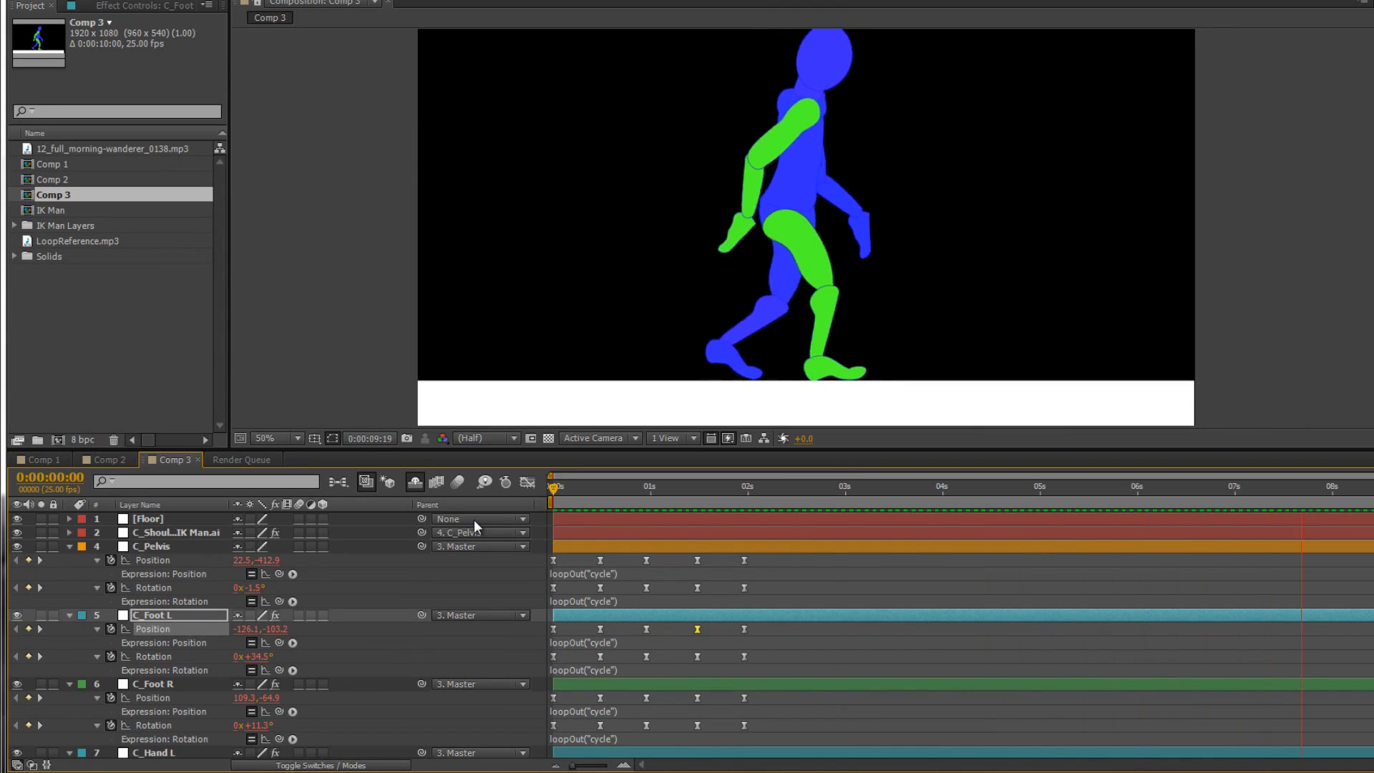
key(space)
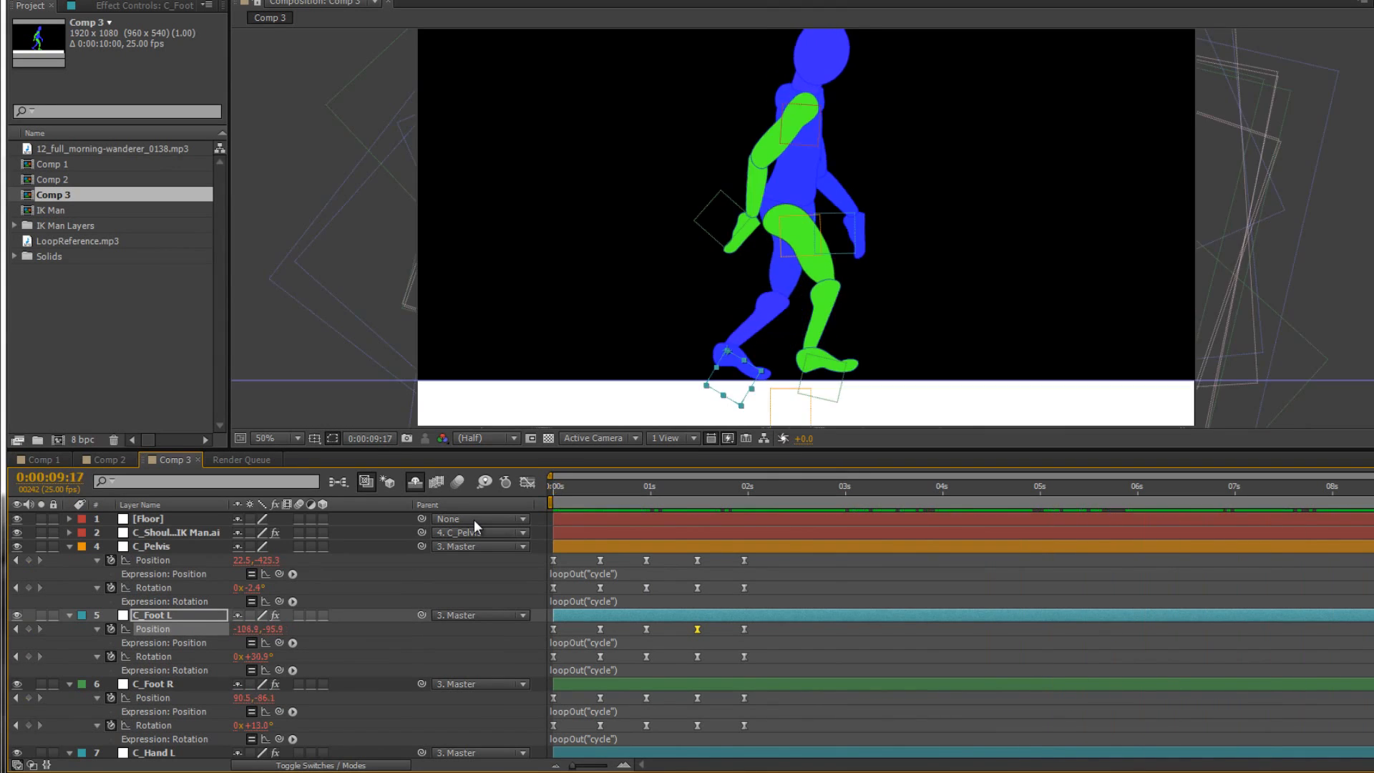
Select all of C_Pelvis's Position keyframes
click(152, 560)
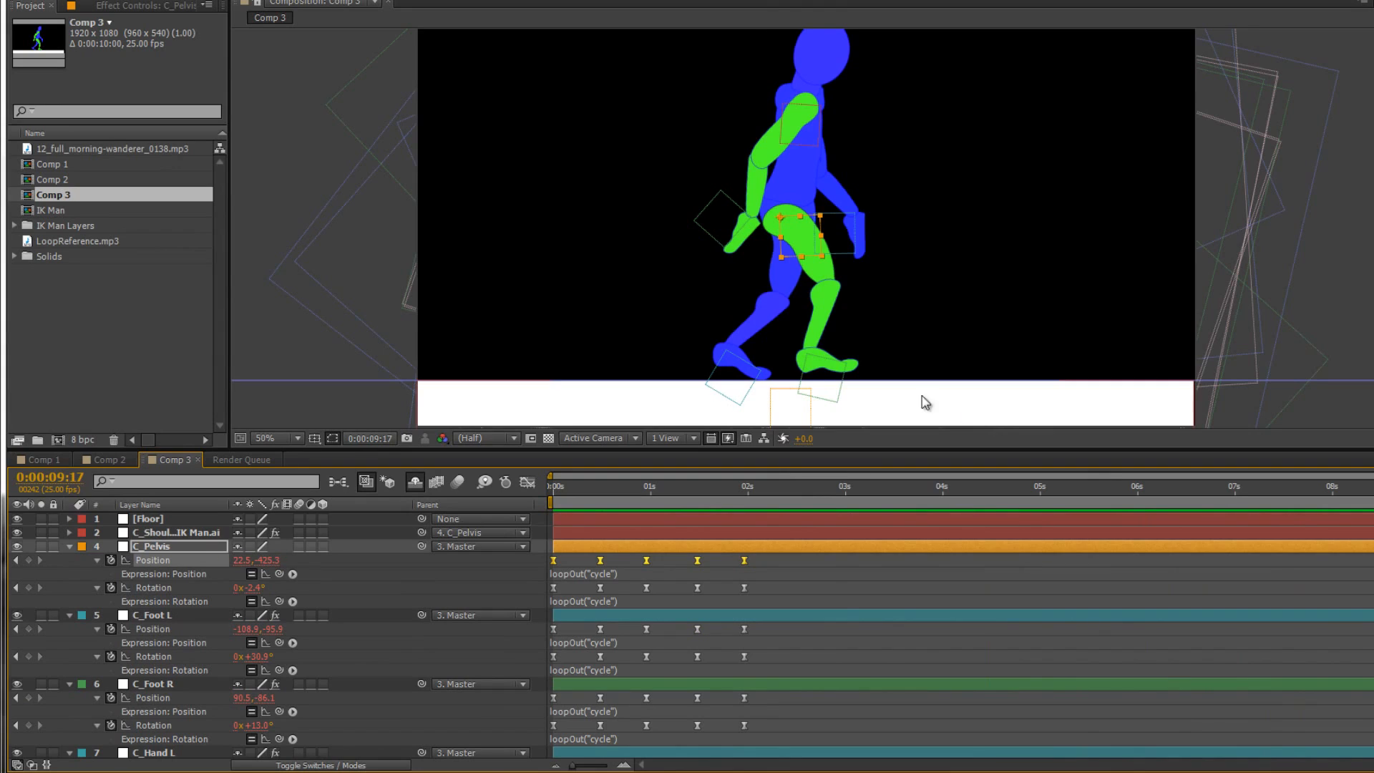